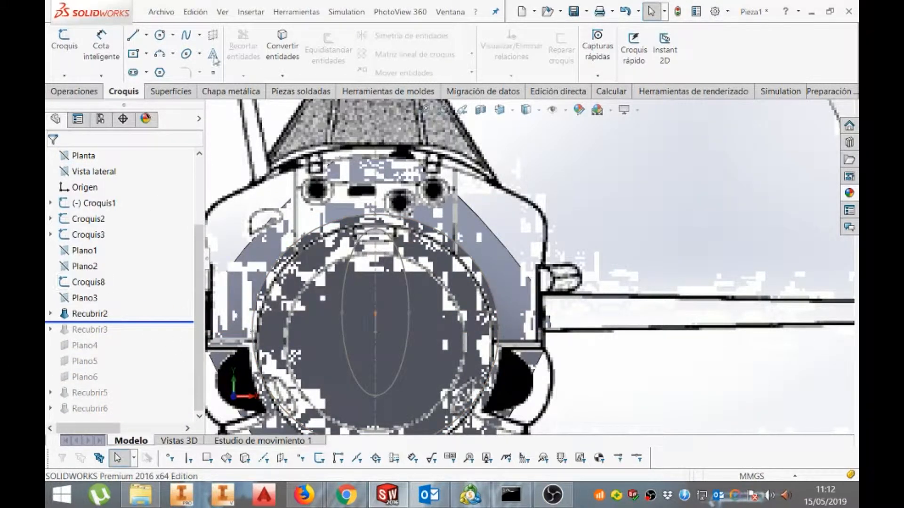
# In a new 3D sketch, draw a two-point spline about 978 mm long from the nose ellipse's upper right side to the tail ellipse
pyautogui.click(64, 76)
pyautogui.click(87, 104)
pyautogui.click(186, 35)
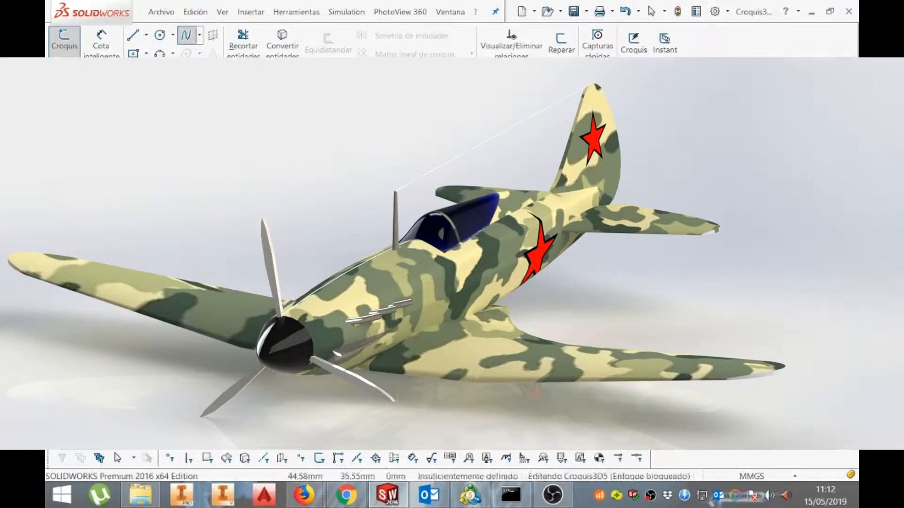
pyautogui.scroll(4, 782, 260)
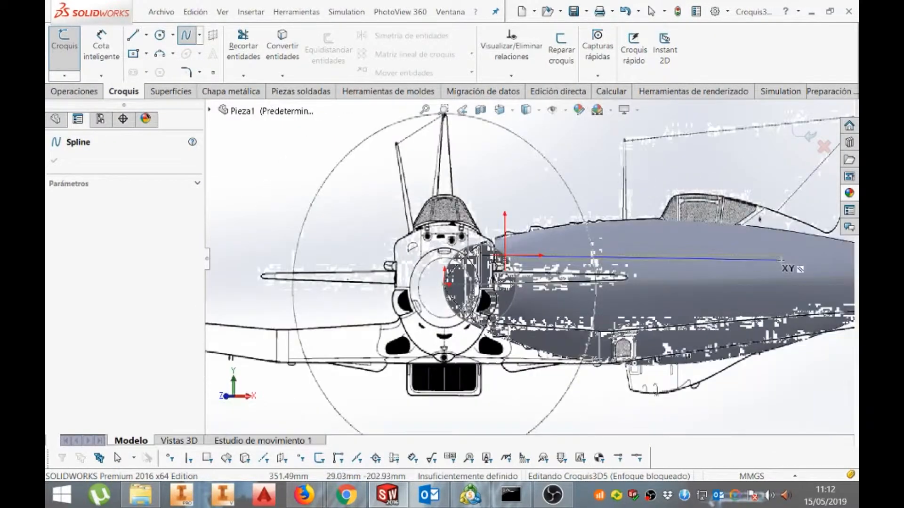
pyautogui.scroll(-5, 788, 265)
pyautogui.scroll(-3, 772, 276)
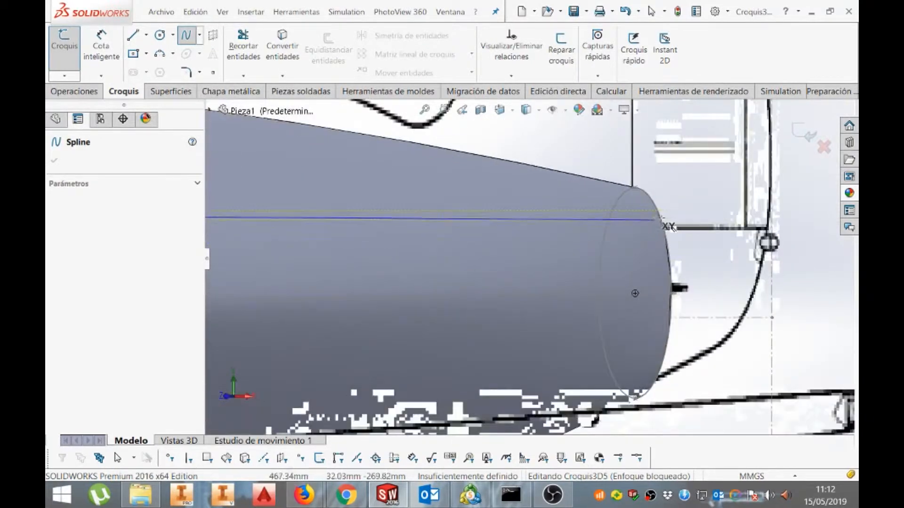
pyautogui.press('Escape')
# Bend the upper right spline outward with its tangent handle to match the fuselage shoulder in the front view, and close the sketch
pyautogui.scroll(2, 468, 271)
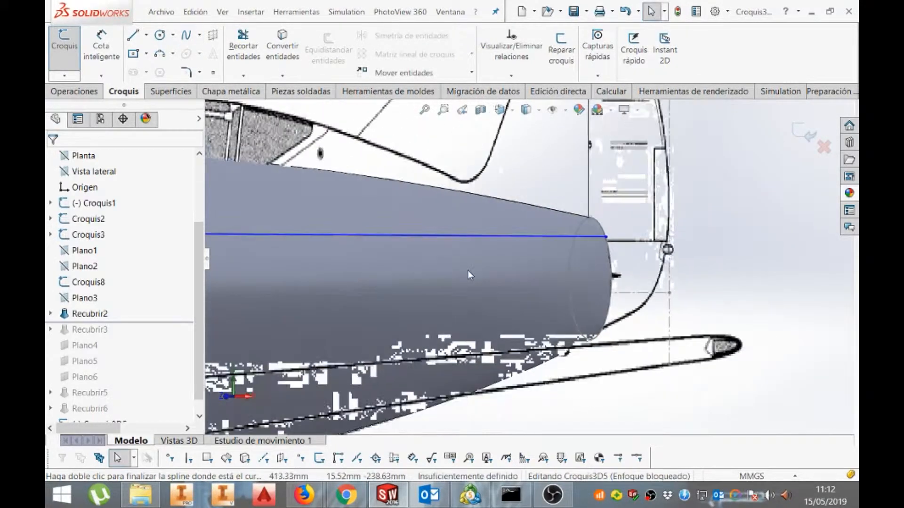
pyautogui.hotkey('ctrl', '1')
pyautogui.scroll(-6, 467, 270)
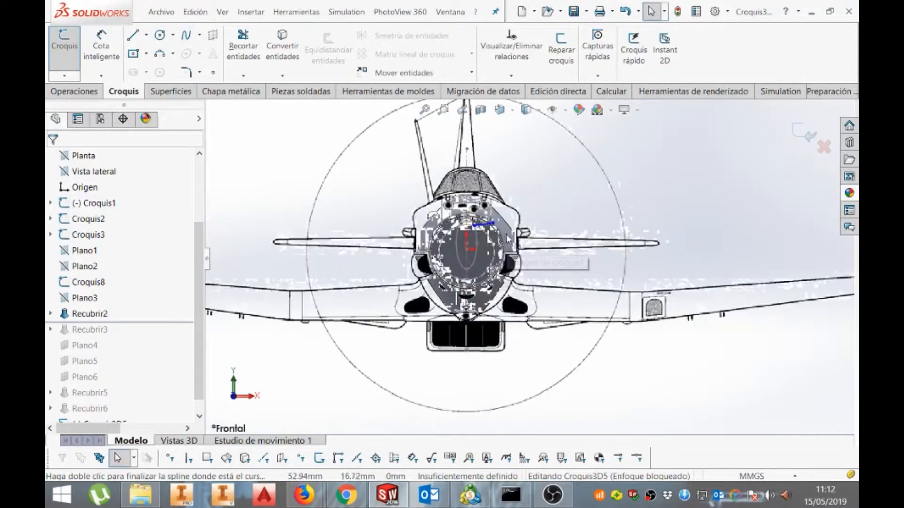
pyautogui.scroll(-2, 492, 225)
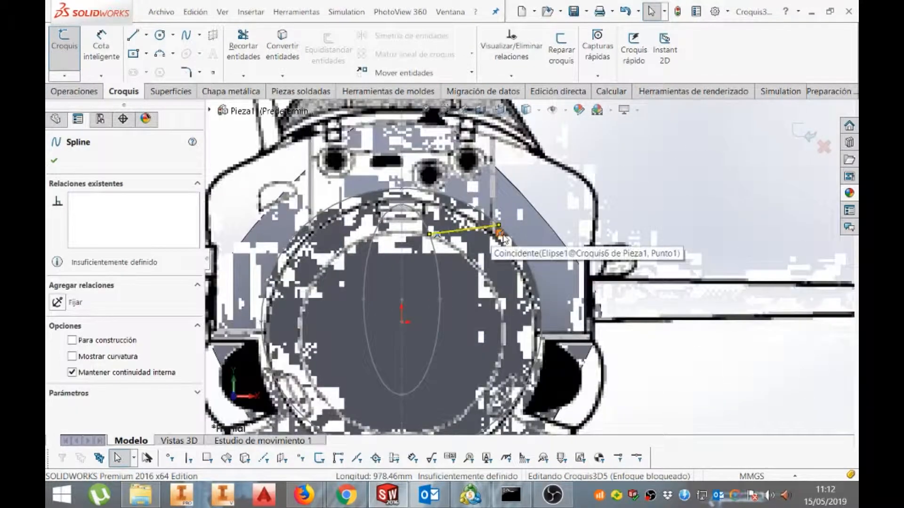
pyautogui.moveTo(508, 243); pyautogui.dragTo(532, 269, button='middle')
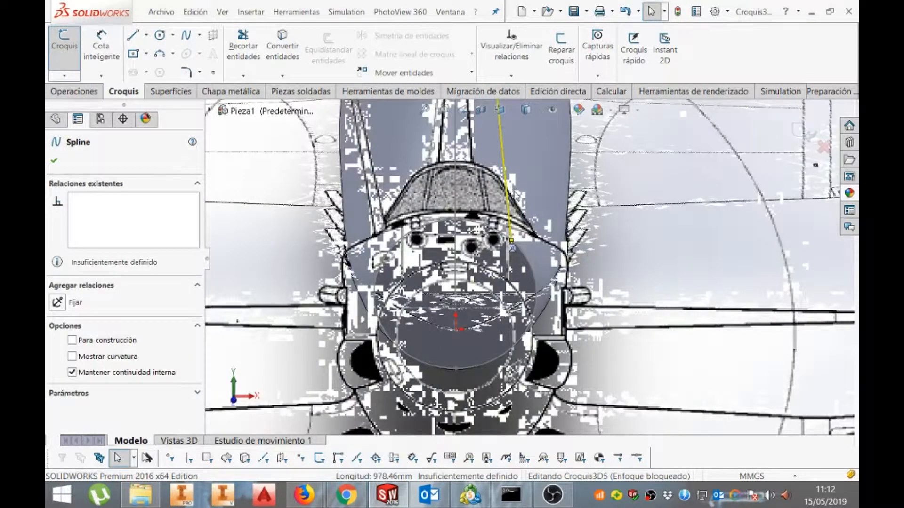
pyautogui.scroll(3, 518, 190)
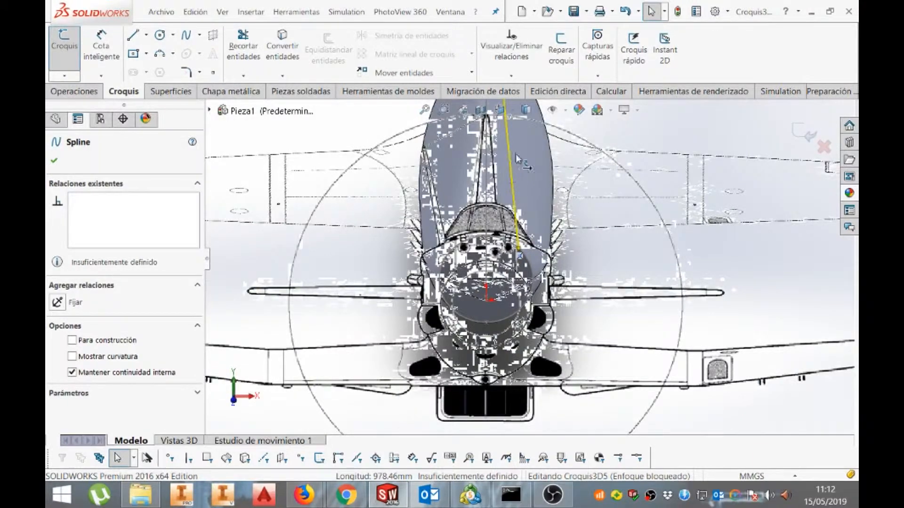
pyautogui.moveTo(516, 154); pyautogui.dragTo(534, 164)
pyautogui.hotkey('ctrl', '1')
pyautogui.scroll(-10, 534, 248)
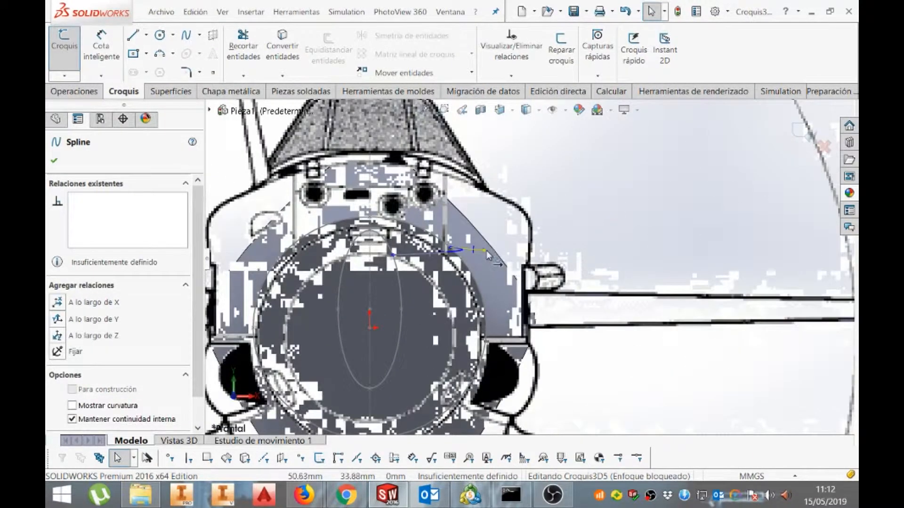
pyautogui.moveTo(492, 244); pyautogui.dragTo(599, 188)
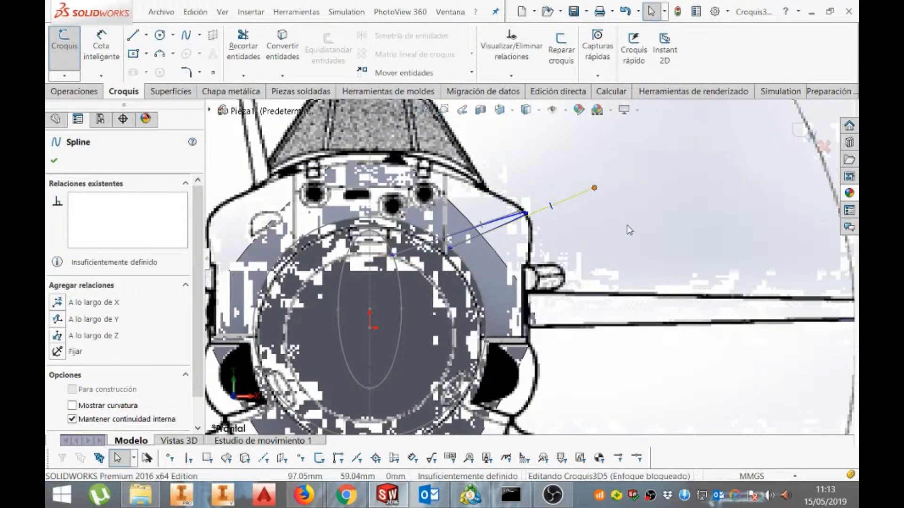
pyautogui.scroll(3, 627, 228)
pyautogui.click(765, 170)
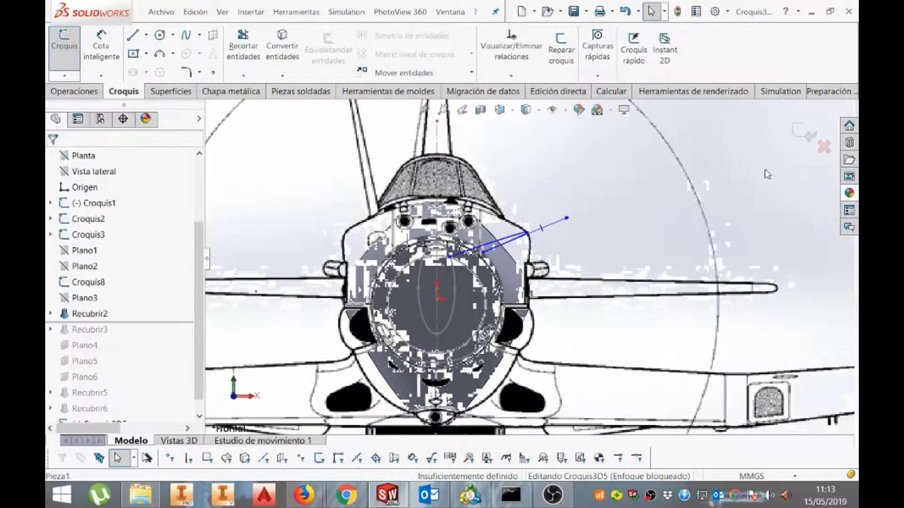
pyautogui.click(805, 136)
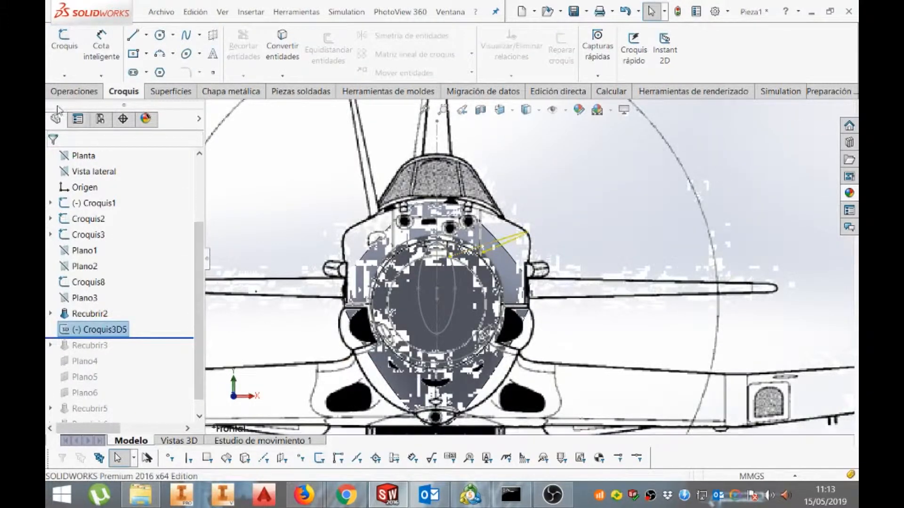
# Reopen the 3D sketch and draw a second spline about 978 mm long from the nose ellipse's upper left side to the tail ellipse
pyautogui.click(66, 78)
pyautogui.click(78, 100)
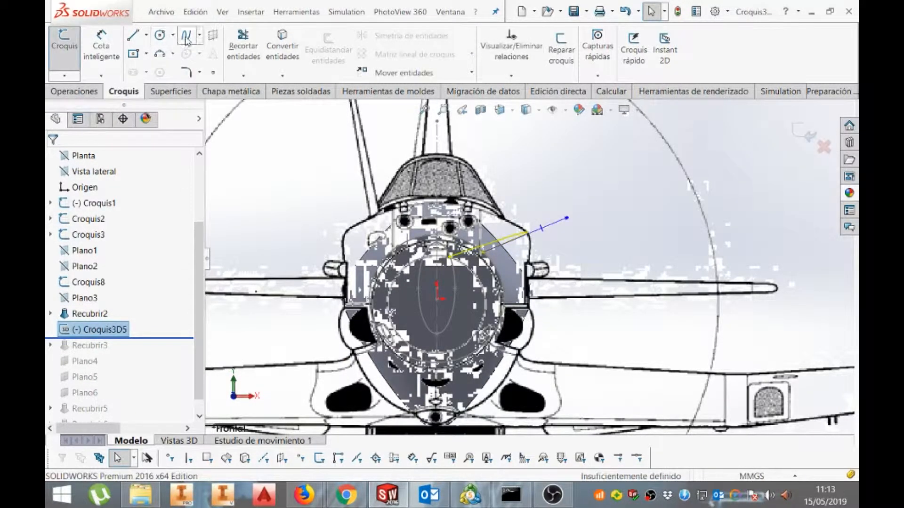
pyautogui.scroll(-2, 415, 248)
pyautogui.scroll(-2, 402, 282)
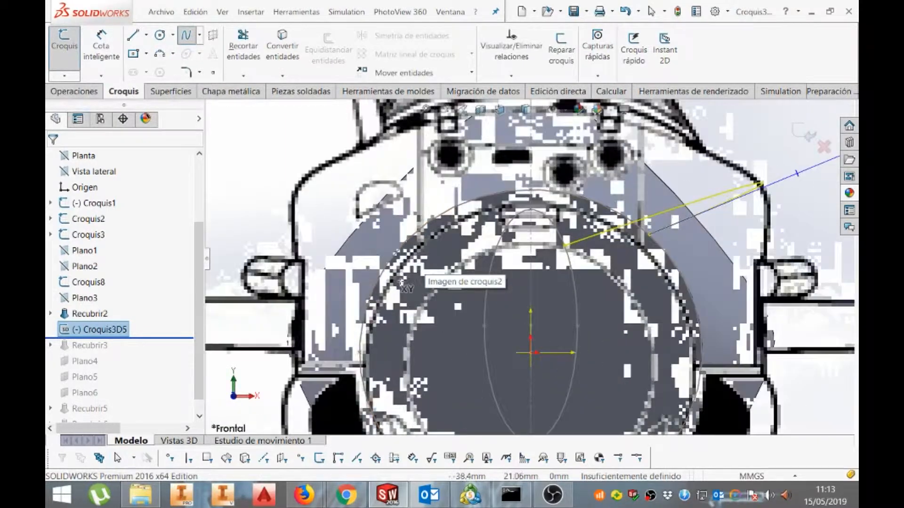
pyautogui.click(415, 235)
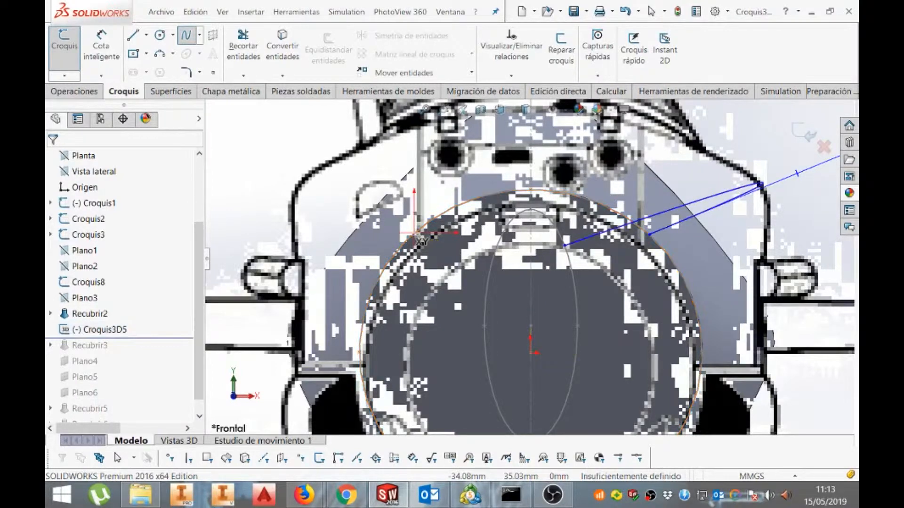
pyautogui.moveTo(415, 234); pyautogui.dragTo(433, 235, button='middle')
pyautogui.scroll(7, 430, 236)
pyautogui.scroll(-5, 297, 255)
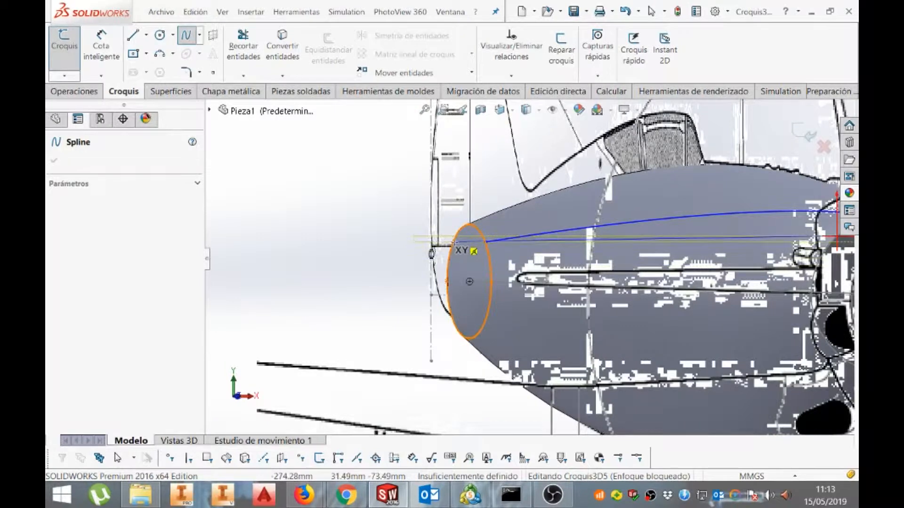
pyautogui.scroll(-3, 453, 242)
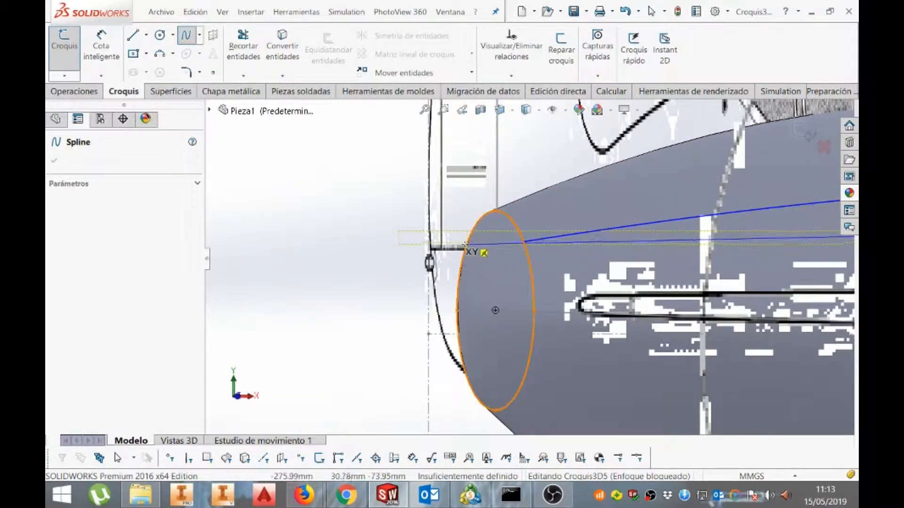
pyautogui.click(465, 244)
pyautogui.scroll(4, 672, 249)
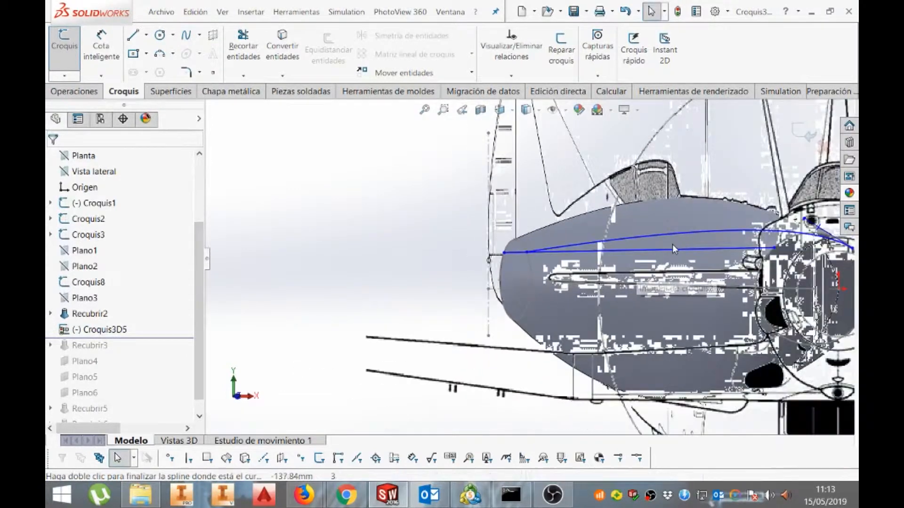
# Bend the upper left spline outward with its tangent handle to mirror the opposite curve in the front view, and close the sketch
pyautogui.click(672, 250)
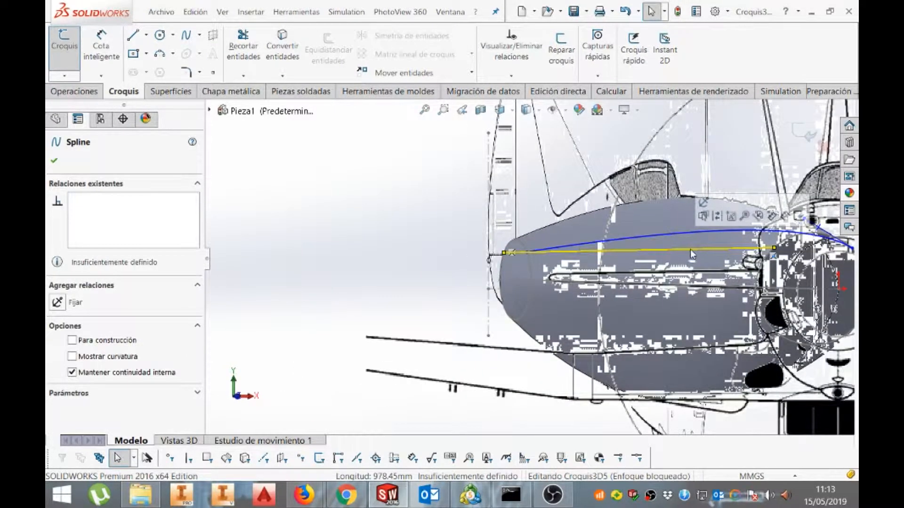
pyautogui.moveTo(663, 250); pyautogui.dragTo(651, 256)
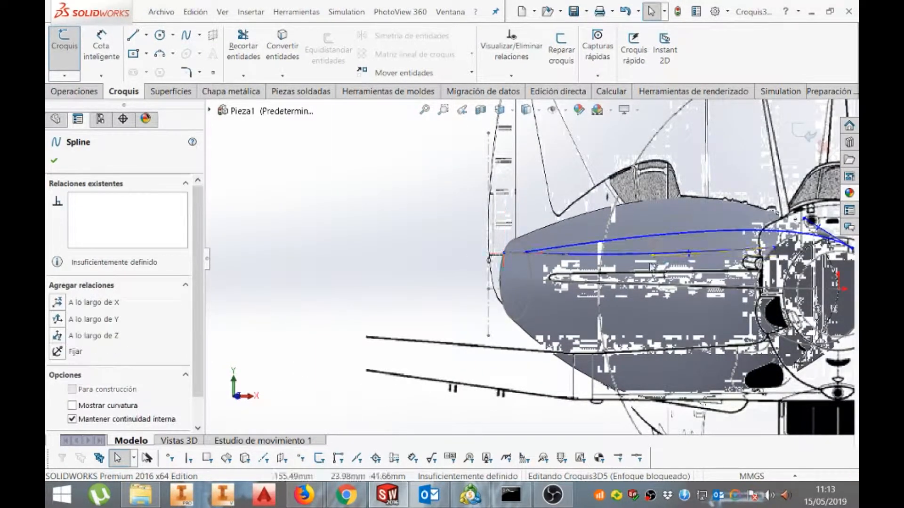
pyautogui.moveTo(635, 295); pyautogui.dragTo(635, 296, button='middle')
pyautogui.hotkey('ctrl', '1')
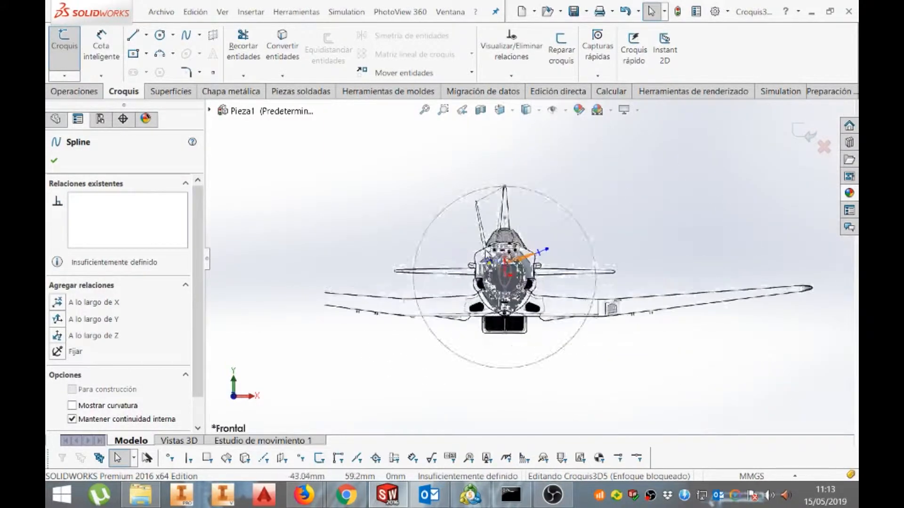
pyautogui.moveTo(509, 274); pyautogui.dragTo(416, 219)
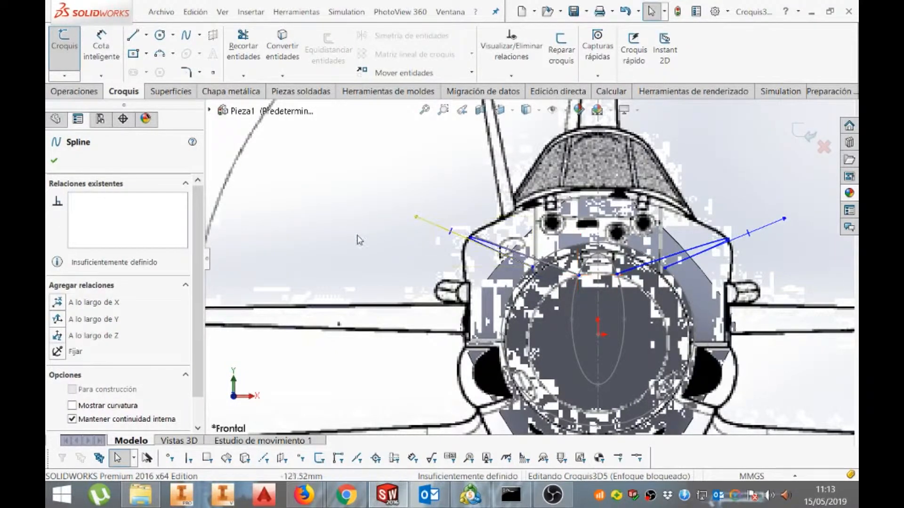
pyautogui.scroll(3, 366, 237)
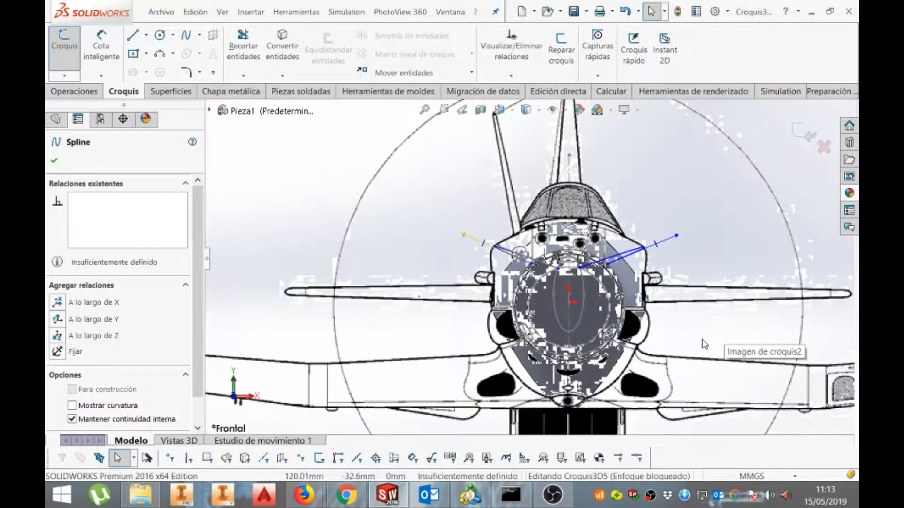
pyautogui.click(798, 133)
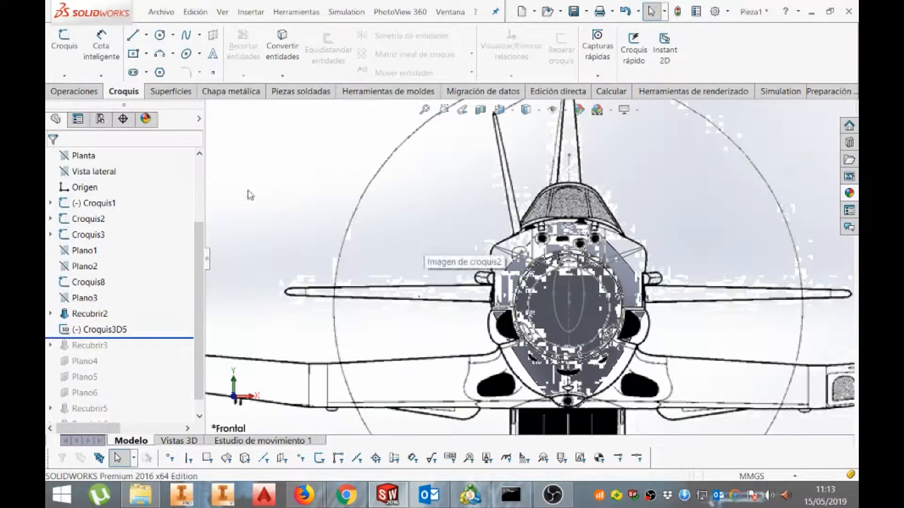
# In another new 3D sketch, draw a two-point spline about 979 mm long from the nose ellipse's lower right side to the tail ellipse
pyautogui.click(64, 75)
pyautogui.click(81, 101)
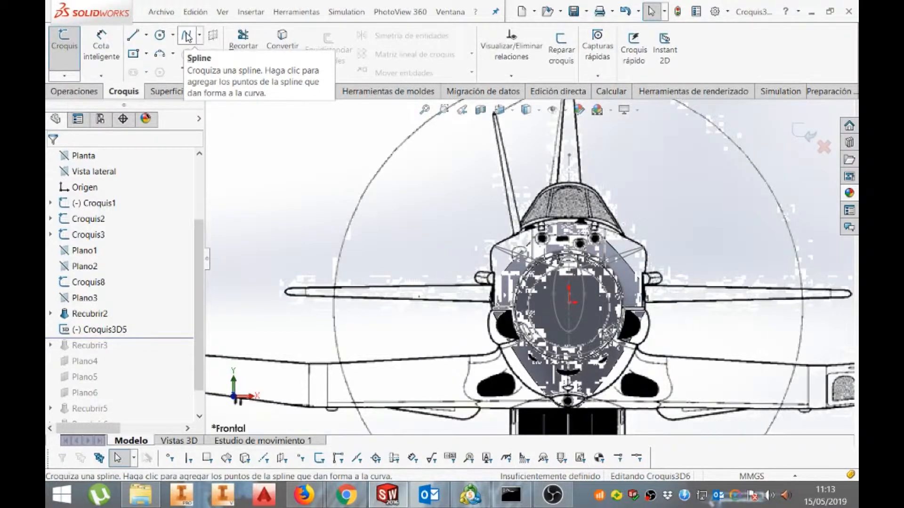
pyautogui.click(186, 38)
pyautogui.scroll(-5, 608, 351)
pyautogui.scroll(-2, 608, 350)
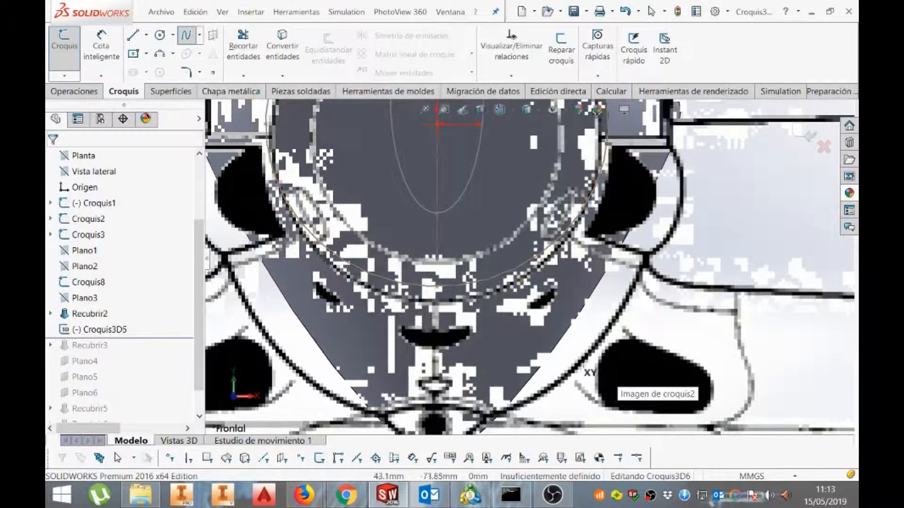
pyautogui.click(536, 258)
pyautogui.scroll(8, 536, 259)
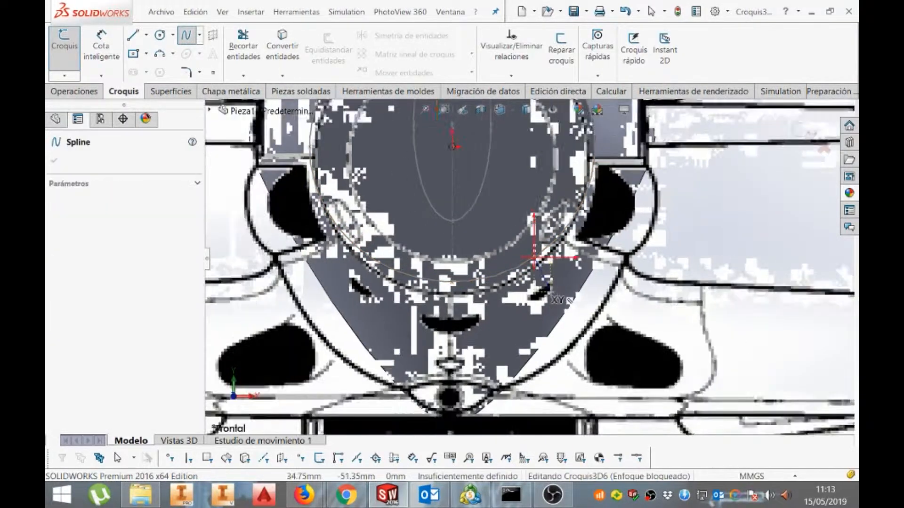
pyautogui.moveTo(602, 281); pyautogui.dragTo(581, 282, button='middle')
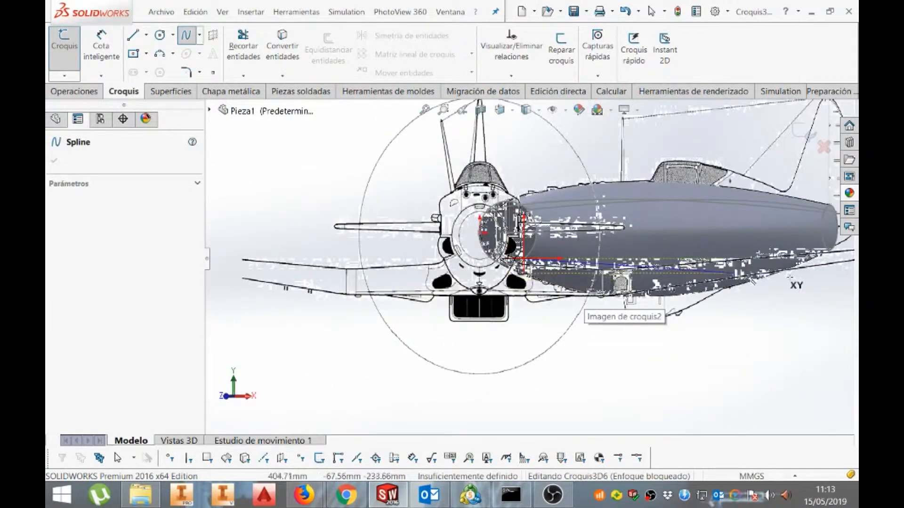
pyautogui.scroll(2, 804, 283)
pyautogui.scroll(-6, 807, 283)
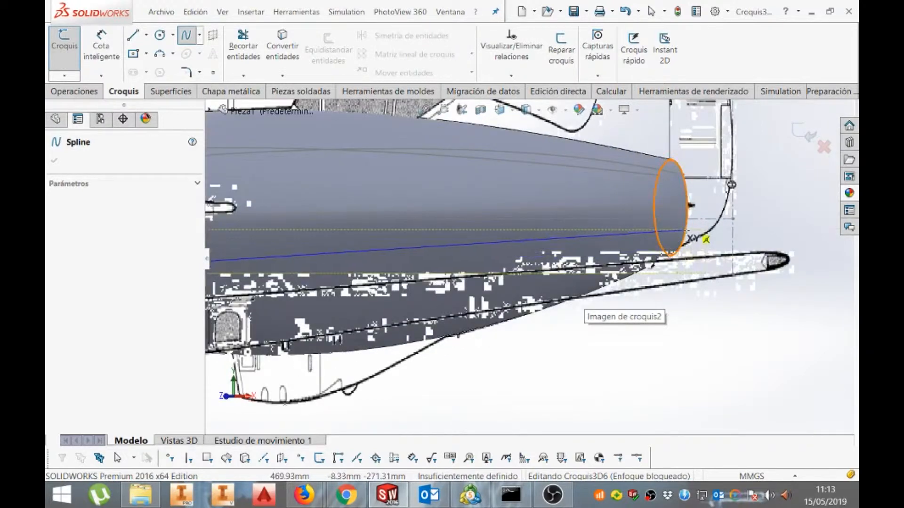
pyautogui.doubleClick(685, 234)
pyautogui.press('Escape')
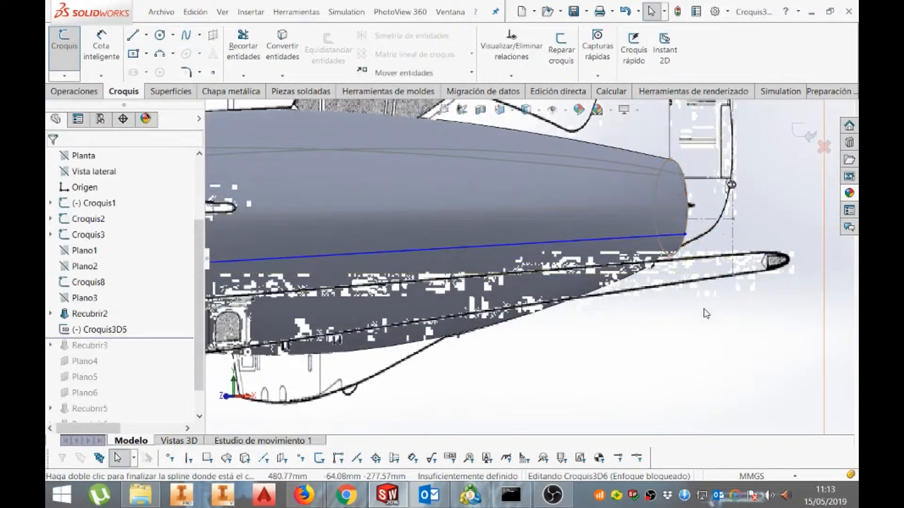
# Show the lower right spline's tangent handle and use it to give the curve a slight downward bend
pyautogui.click(394, 251)
pyautogui.scroll(3, 393, 251)
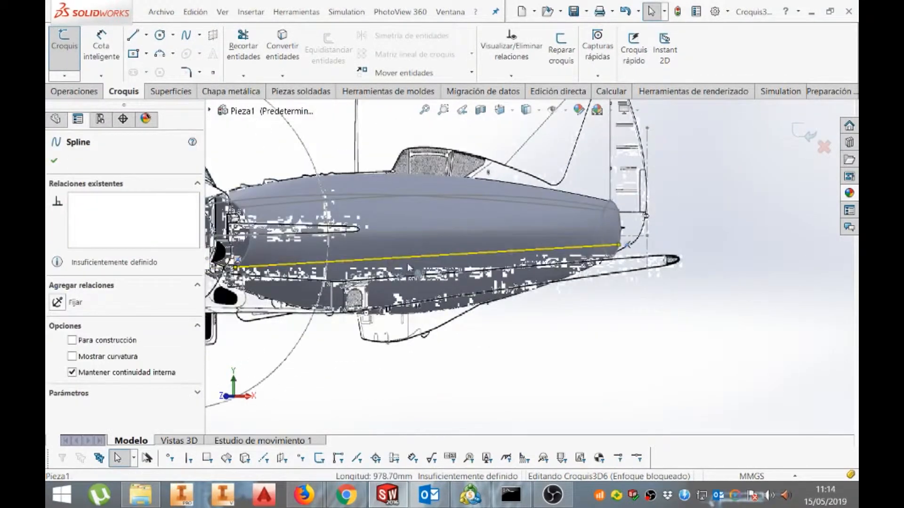
pyautogui.click(389, 259)
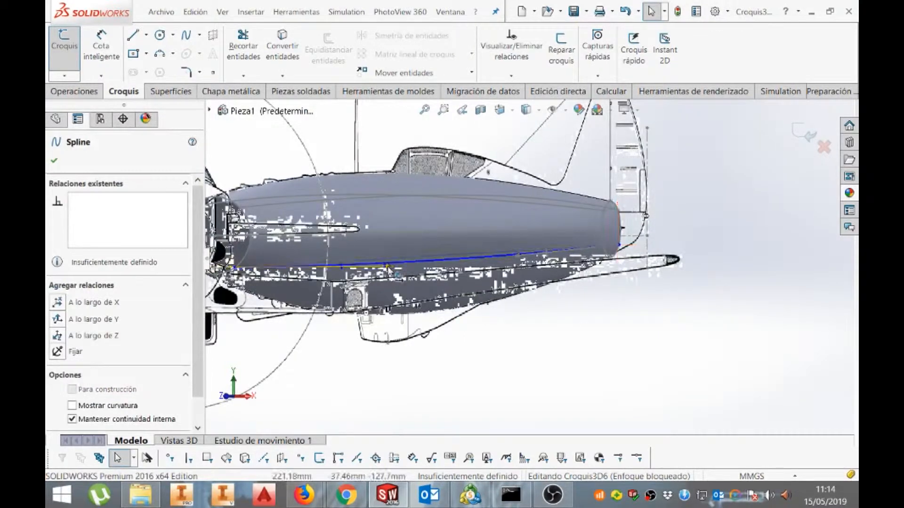
pyautogui.hotkey('ctrl', '1')
pyautogui.scroll(-6, 519, 290)
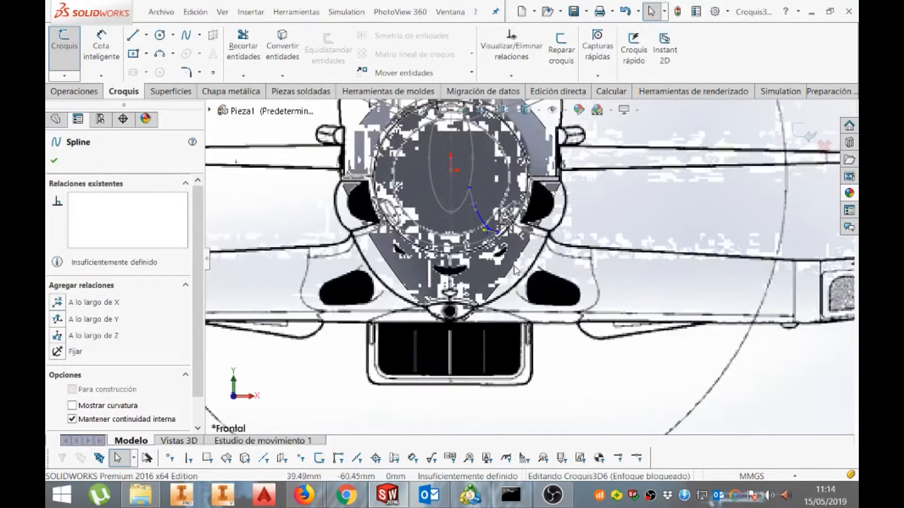
# Shift the lower right spline's nose endpoint to about X 29.2, Y -39.0, bend the curve outward with its tangent handle, and close the sketch
pyautogui.click(495, 232)
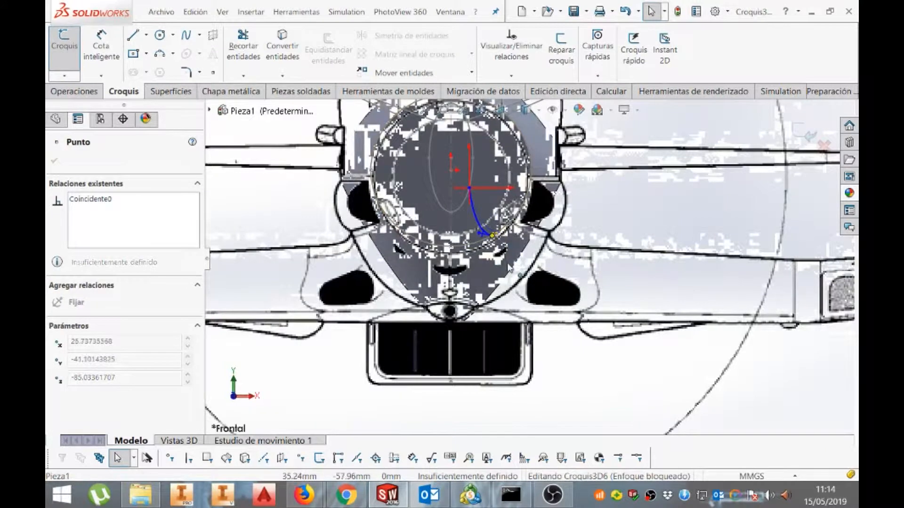
pyautogui.moveTo(499, 236); pyautogui.dragTo(499, 234)
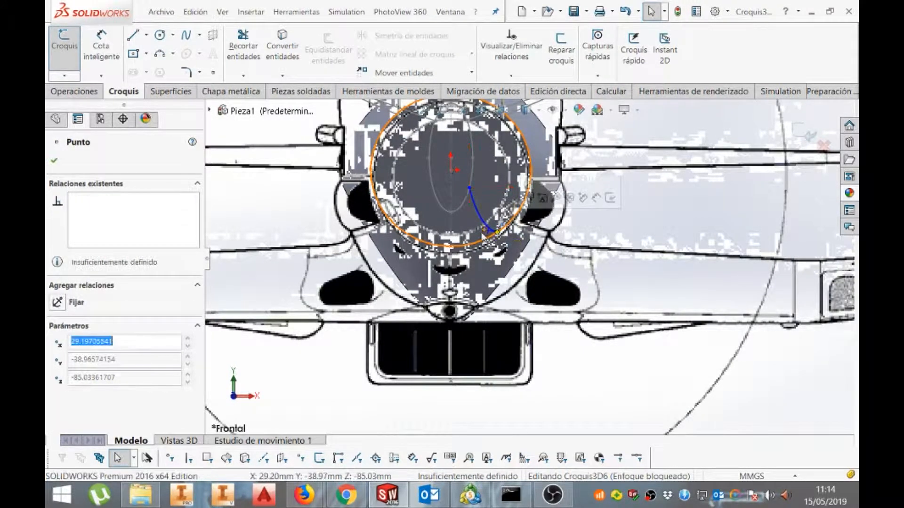
pyautogui.click(487, 232)
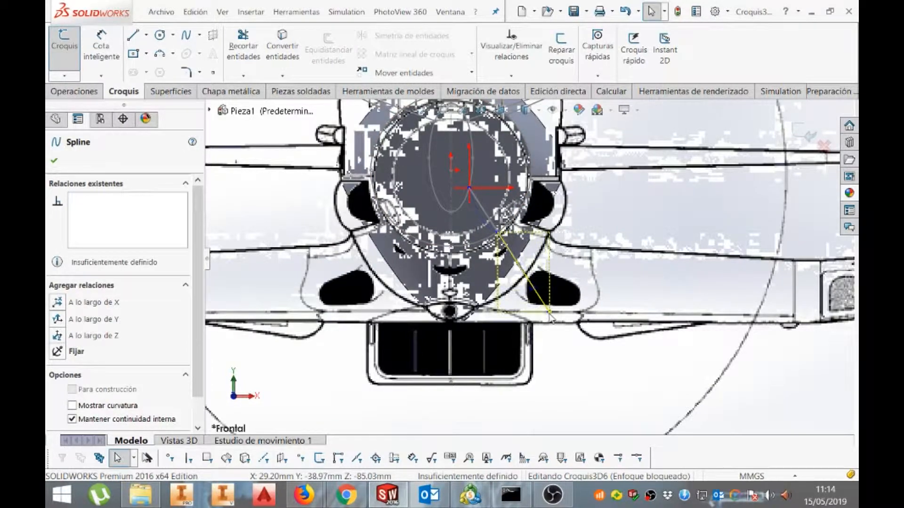
pyautogui.scroll(6, 550, 319)
pyautogui.moveTo(548, 306); pyautogui.dragTo(632, 352, button='middle')
pyautogui.click(632, 352)
pyautogui.scroll(-3, 616, 289)
pyautogui.scroll(3, 617, 289)
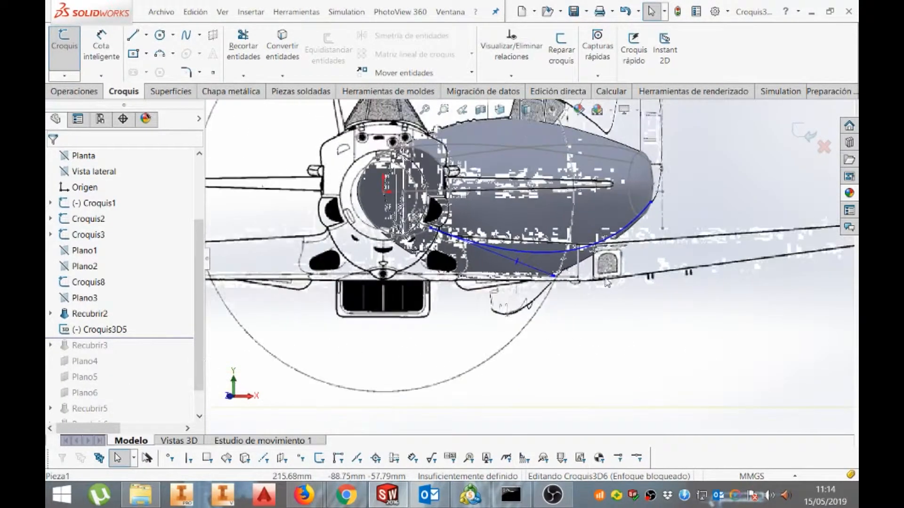
pyautogui.moveTo(630, 288); pyautogui.dragTo(609, 282, button='middle')
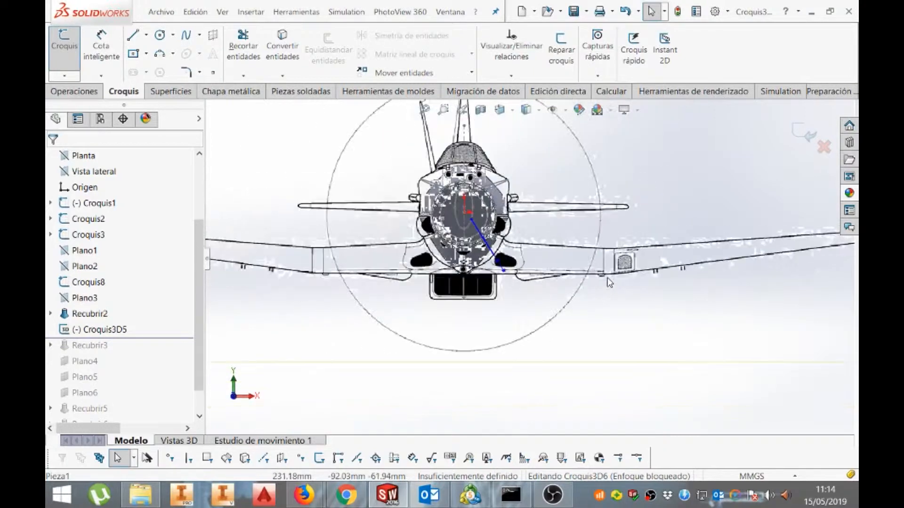
pyautogui.click(799, 141)
# In a new 3D sketch, draw a two-point spline about 979 mm long from the nose ellipse's lower left side to the tail ellipse
pyautogui.click(64, 75)
pyautogui.click(79, 100)
pyautogui.click(187, 35)
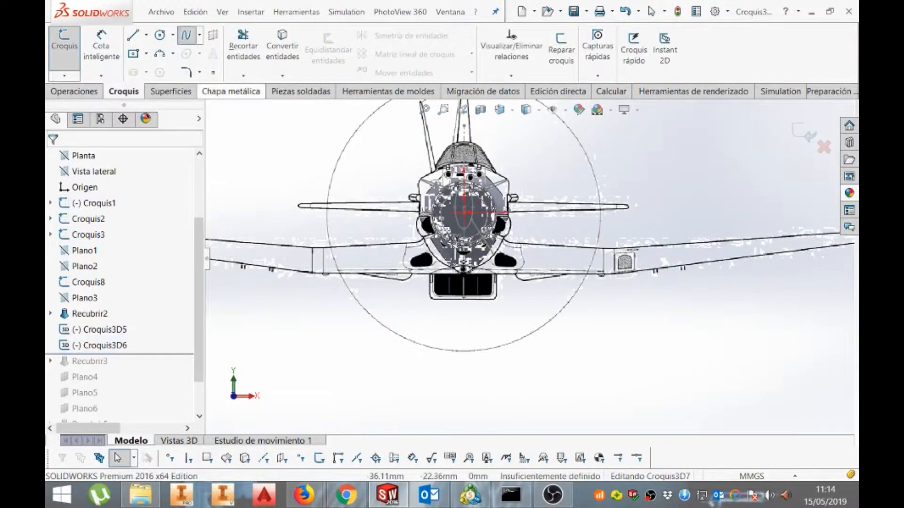
pyautogui.scroll(-5, 429, 227)
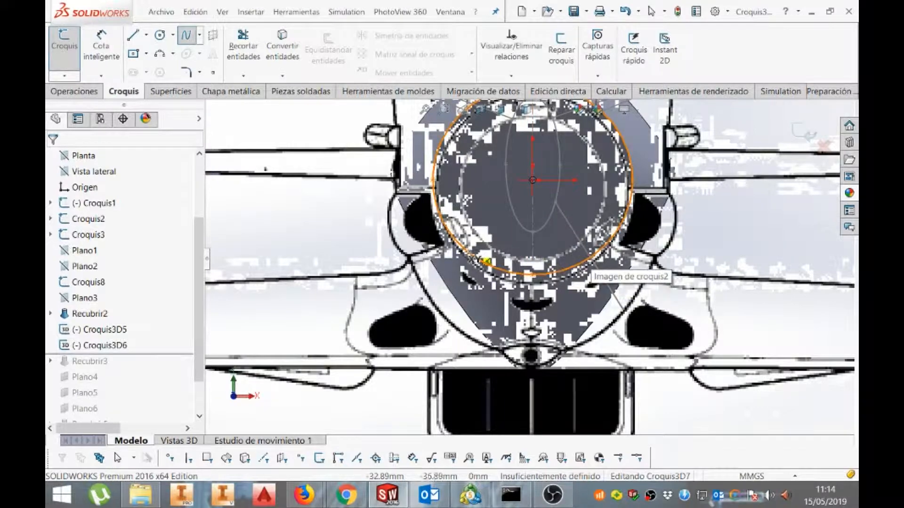
pyautogui.click(469, 252)
pyautogui.scroll(2, 468, 254)
pyautogui.moveTo(470, 253); pyautogui.dragTo(509, 259, button='middle')
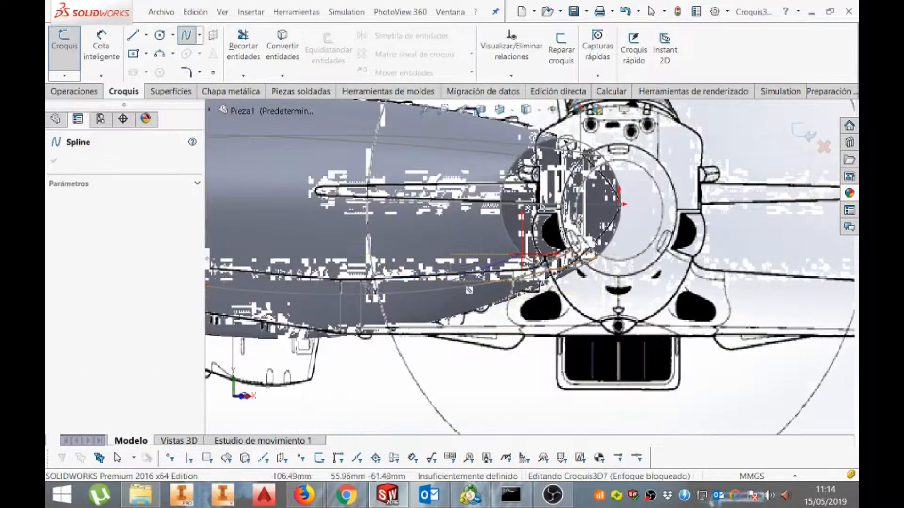
pyautogui.scroll(2, 489, 266)
pyautogui.scroll(-6, 393, 287)
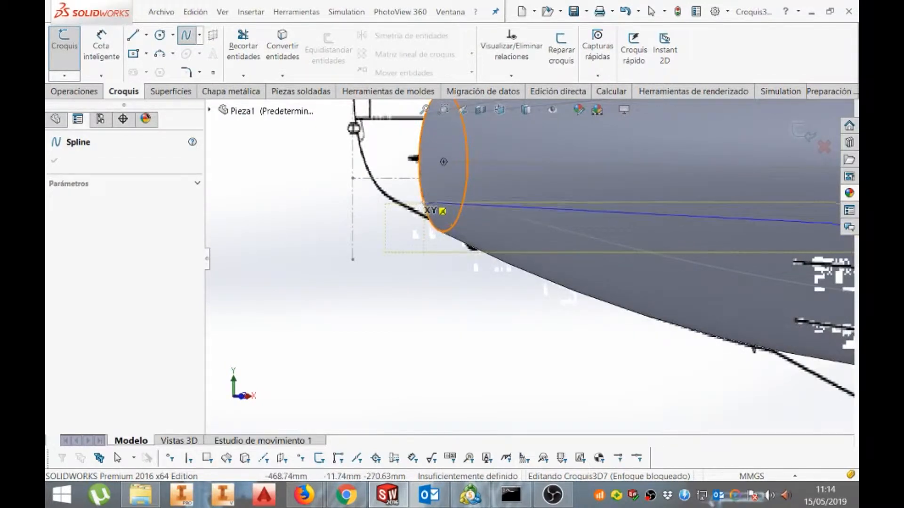
pyautogui.click(424, 202)
pyautogui.press('Escape')
# Bend the lower left spline outward and down with its tangent handle to mirror the opposite curve in the front view, and close the sketch
pyautogui.click(651, 216)
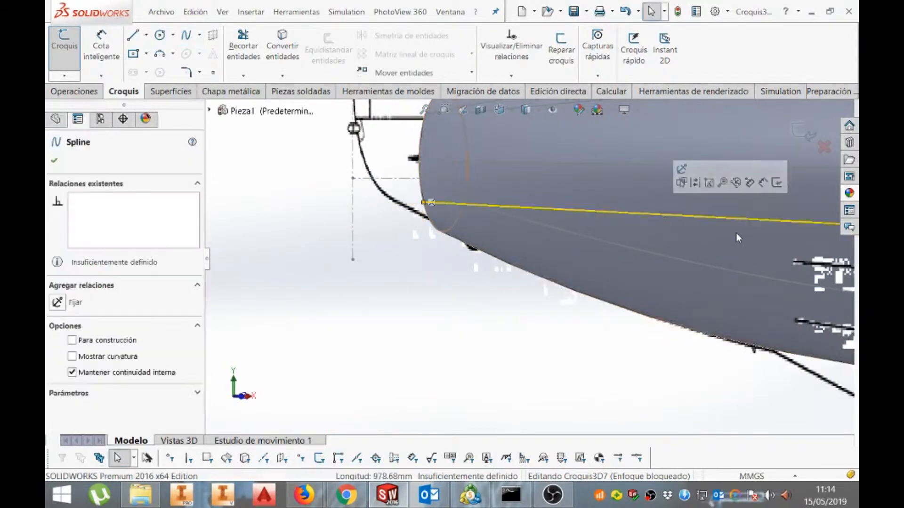
pyautogui.scroll(4, 735, 237)
pyautogui.scroll(-5, 736, 253)
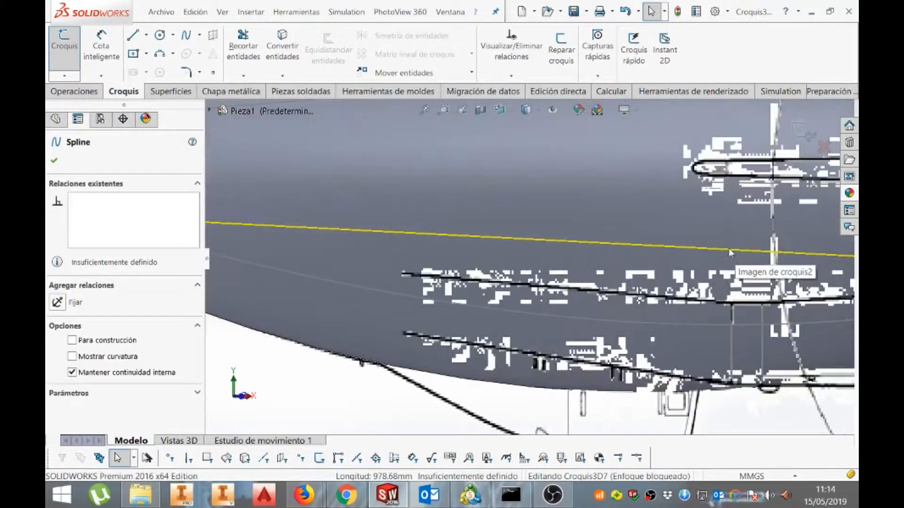
pyautogui.click(611, 244)
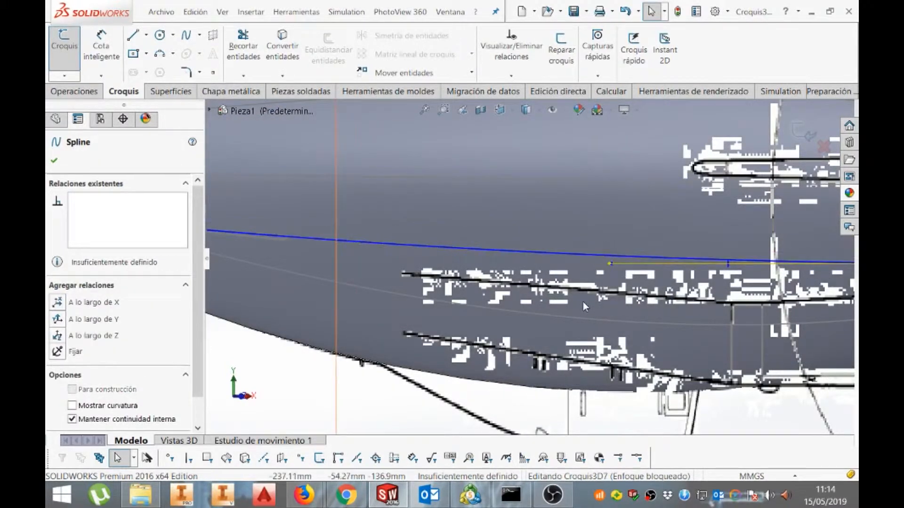
pyautogui.scroll(2, 582, 301)
pyautogui.hotkey('ctrl', '1')
pyautogui.scroll(-6, 518, 269)
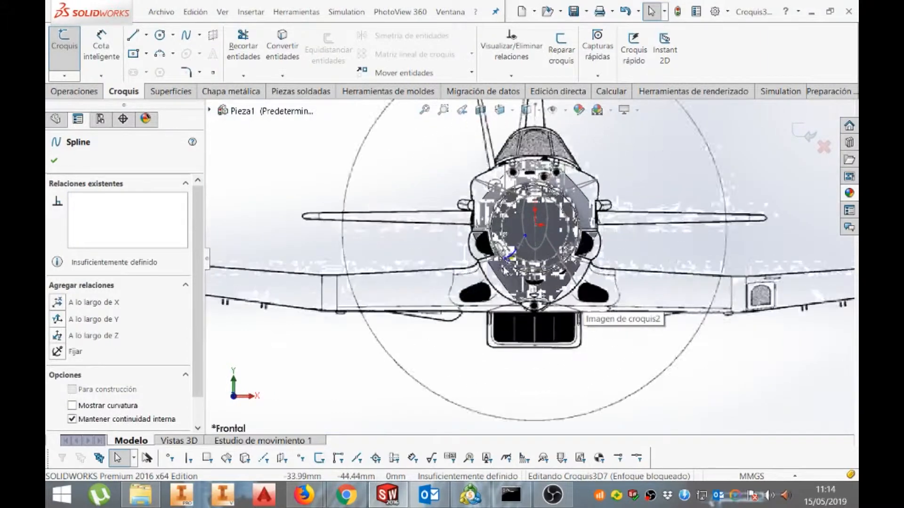
pyautogui.scroll(-2, 528, 269)
pyautogui.moveTo(463, 278); pyautogui.dragTo(378, 340)
pyautogui.scroll(3, 529, 260)
pyautogui.click(810, 134)
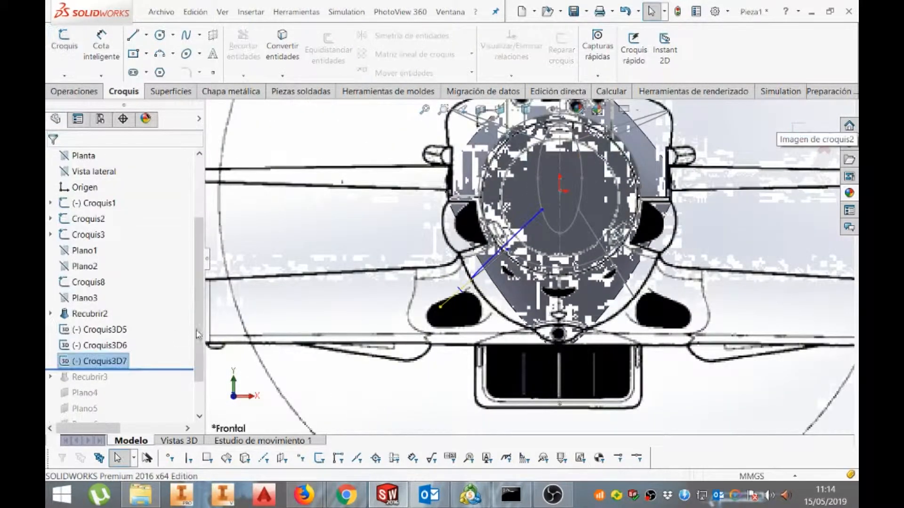
# Reorder the feature tree so the 3D sketches Croquis3D5, Croquis3D6 and Croquis3D7 come before the fuselage loft Recubrir2
pyautogui.moveTo(97, 330); pyautogui.dragTo(101, 305)
pyautogui.click(99, 347)
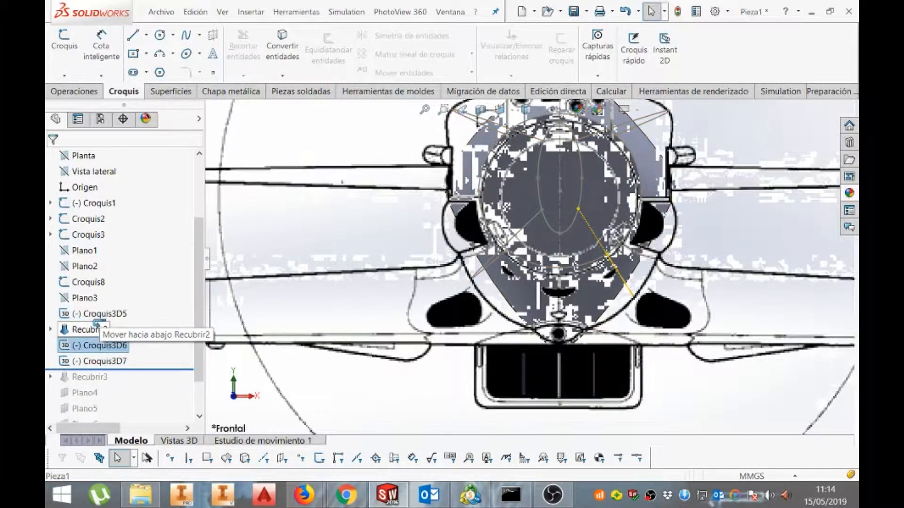
pyautogui.moveTo(100, 350); pyautogui.dragTo(99, 304)
pyautogui.moveTo(99, 362); pyautogui.dragTo(99, 332)
pyautogui.click(95, 362)
# Edit the fuselage loft Recubrir2 and add the upper right and upper left splines as open-loop guide curves
pyautogui.click(106, 328)
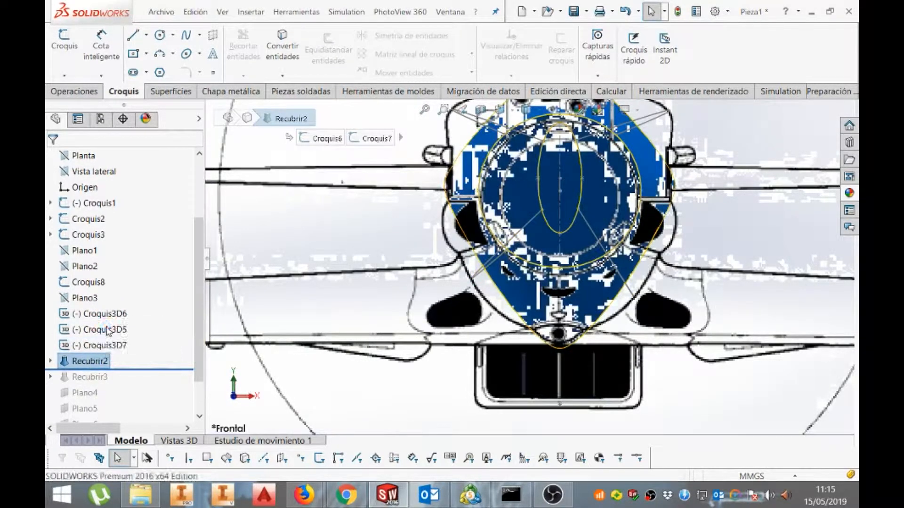
pyautogui.scroll(1, 125, 187)
pyautogui.click(142, 372)
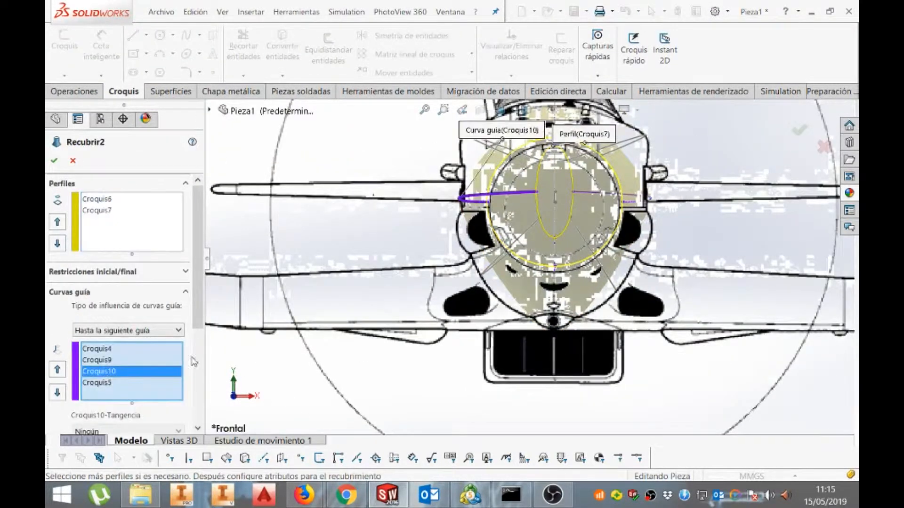
pyautogui.click(633, 140)
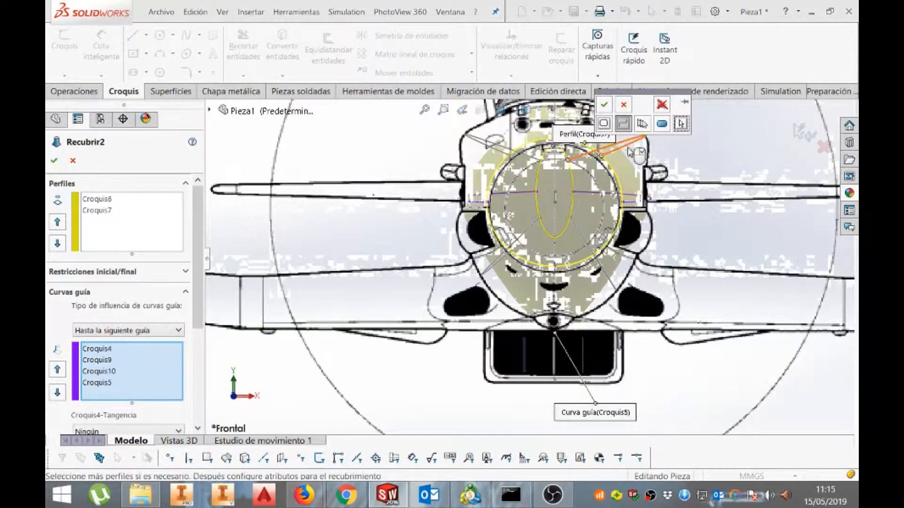
pyautogui.click(607, 107)
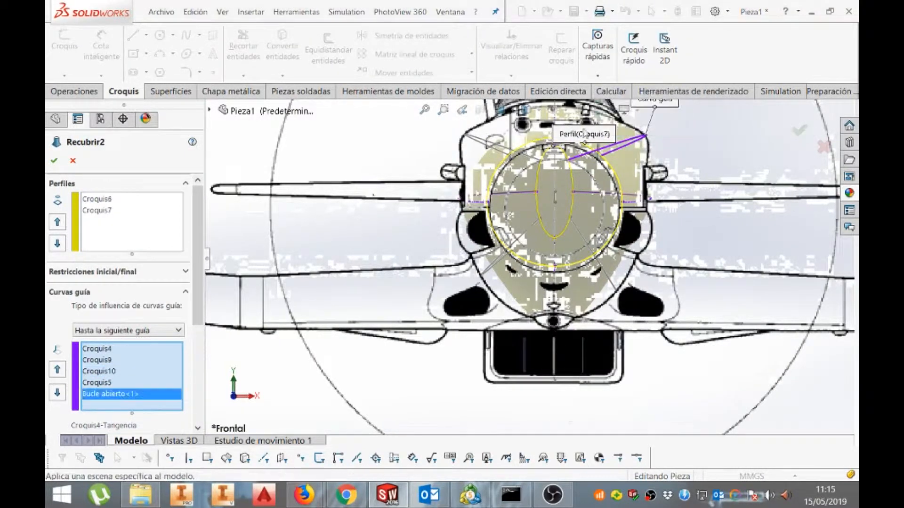
pyautogui.click(487, 141)
pyautogui.click(519, 106)
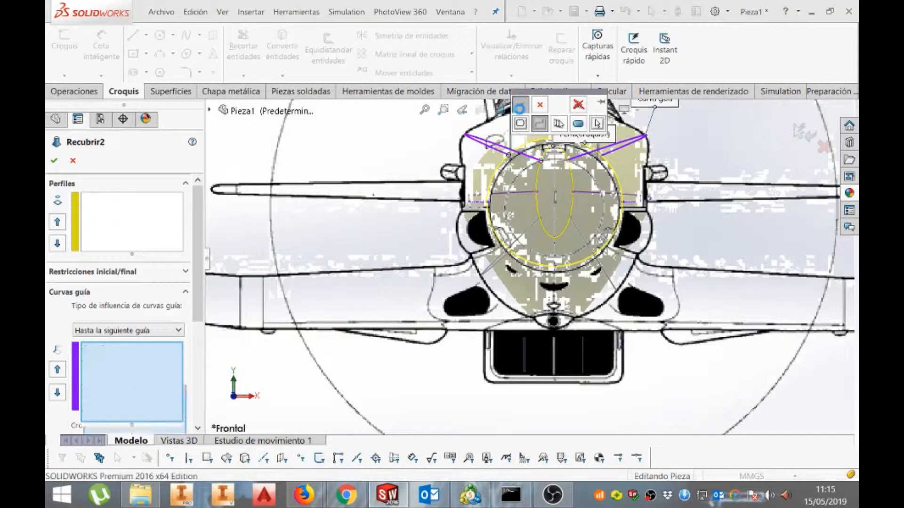
# Add the lower left spline Croquis3D7 and lower right spline Croquis3D6 as guide curves, and accept the loft
pyautogui.click(490, 272)
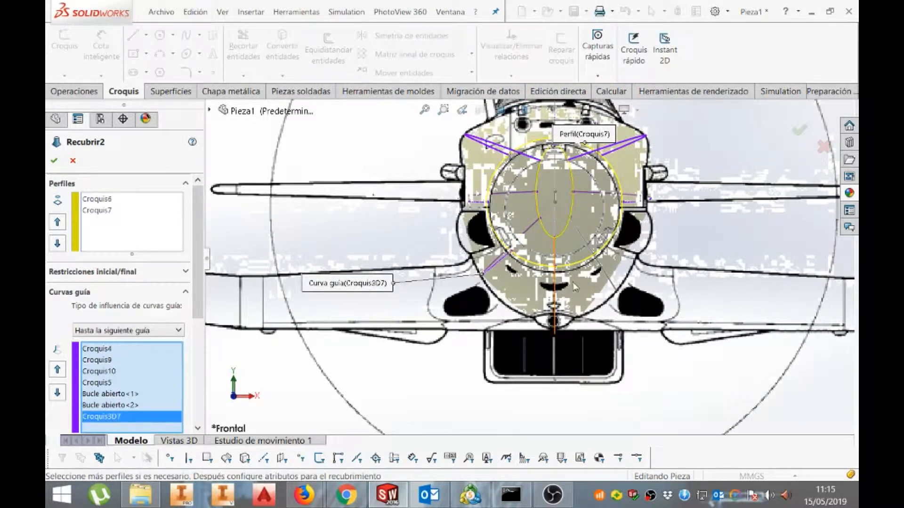
pyautogui.click(611, 285)
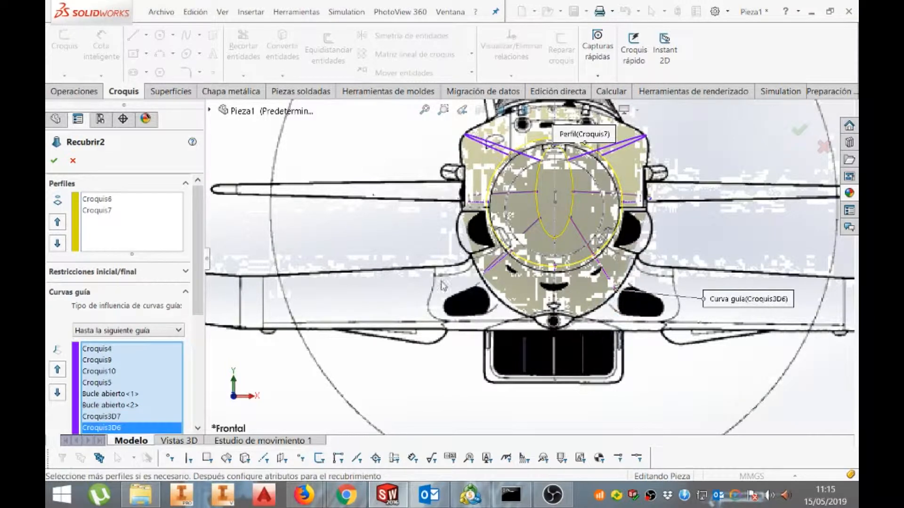
pyautogui.click(55, 160)
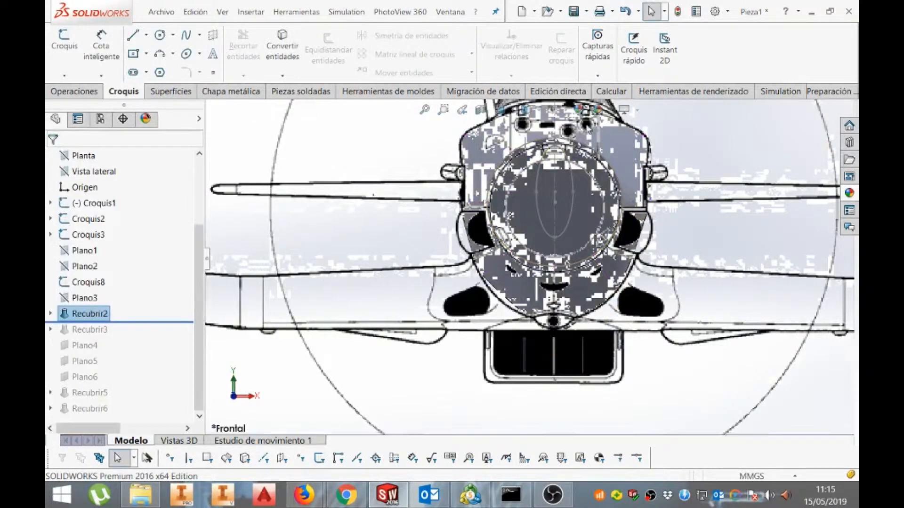
# Roll the feature tree forward to the end, past Recubrir6, and save the part
pyautogui.moveTo(131, 322); pyautogui.dragTo(115, 419)
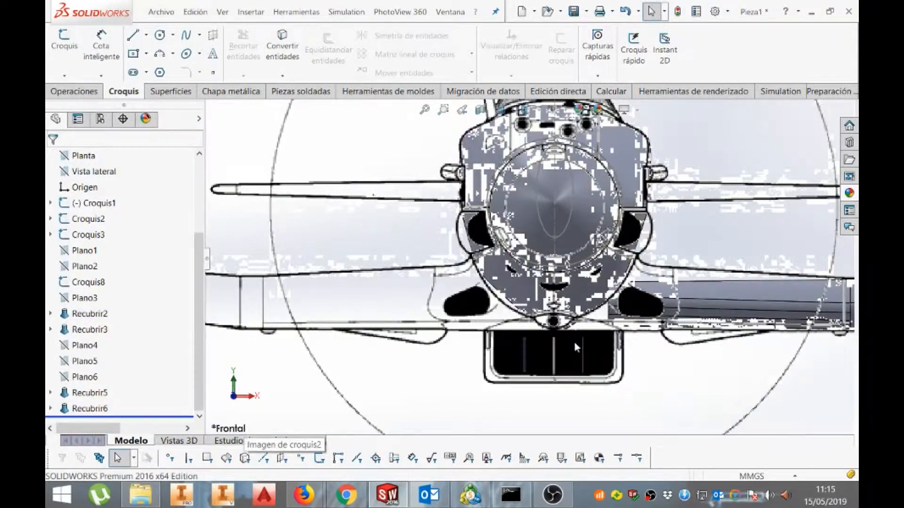
pyautogui.scroll(3, 575, 334)
pyautogui.scroll(-6, 591, 299)
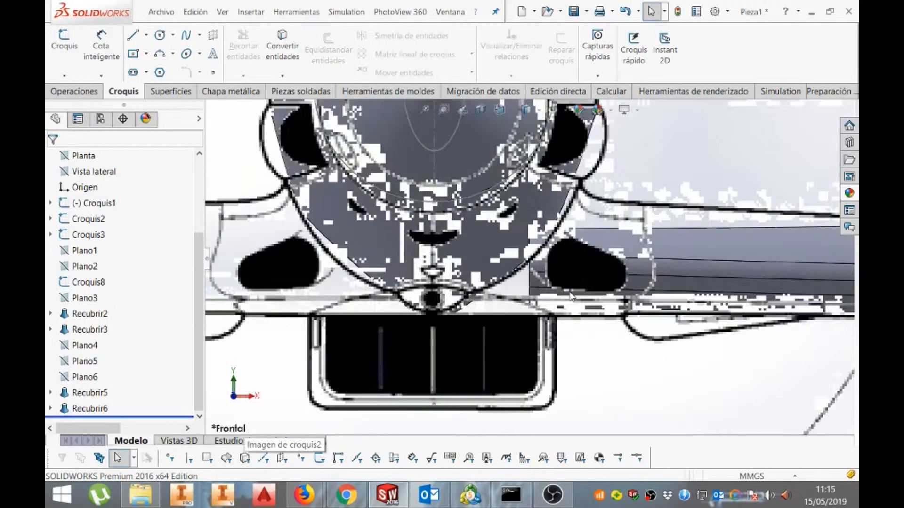
pyautogui.scroll(3, 564, 295)
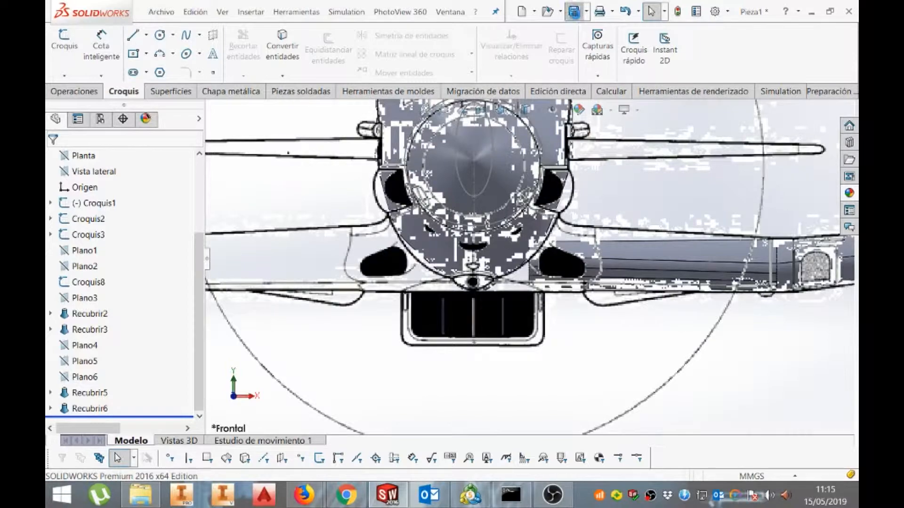
# Examine how the reshaped fuselage and the inner wing meet, against the blueprint in the front view and from an angle
pyautogui.scroll(5, 564, 282)
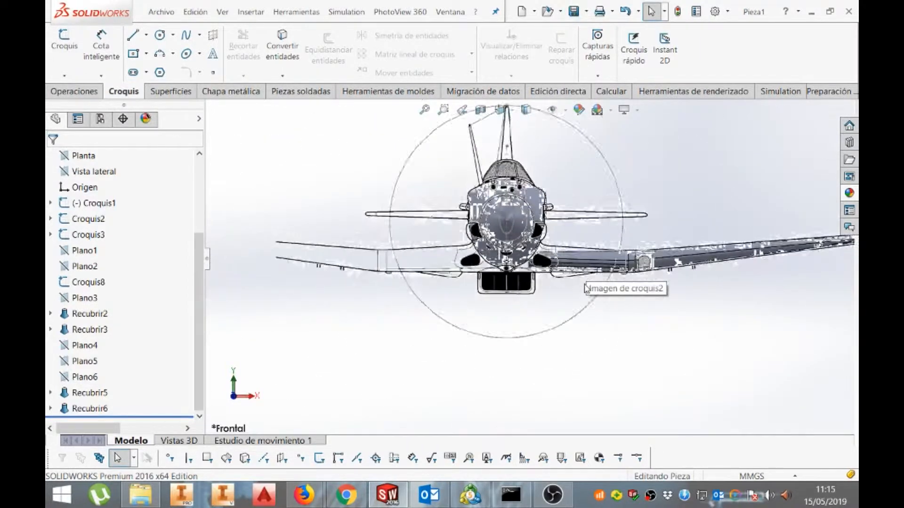
pyautogui.scroll(-8, 549, 295)
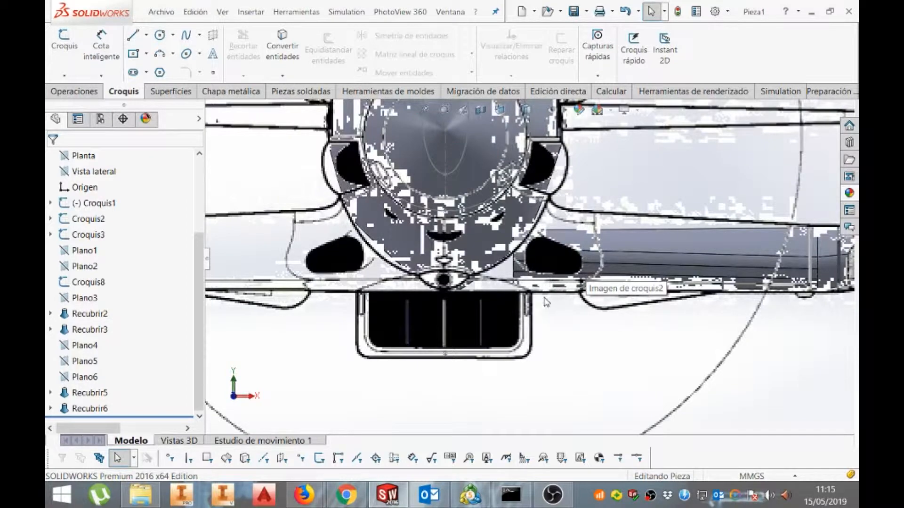
pyautogui.scroll(3, 546, 302)
pyautogui.scroll(2, 404, 279)
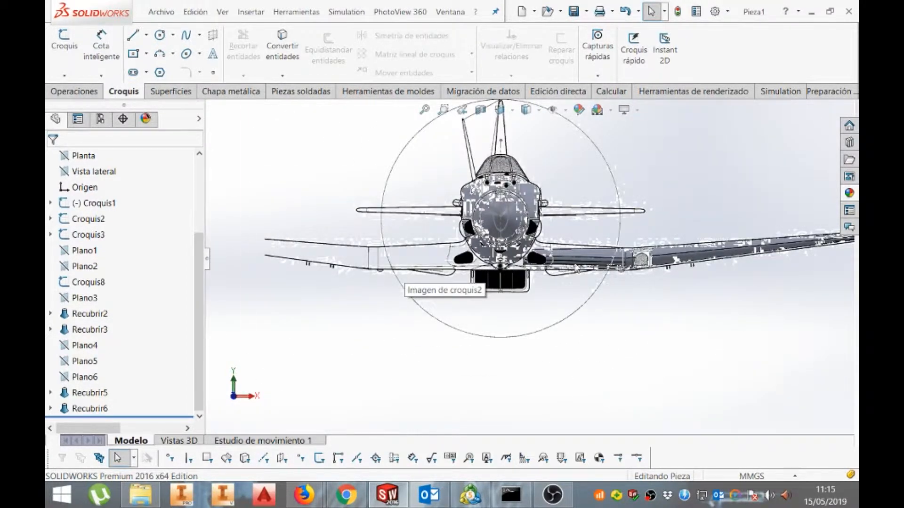
pyautogui.scroll(-2, 575, 268)
pyautogui.scroll(3, 575, 268)
pyautogui.moveTo(581, 264); pyautogui.dragTo(574, 273, button='middle')
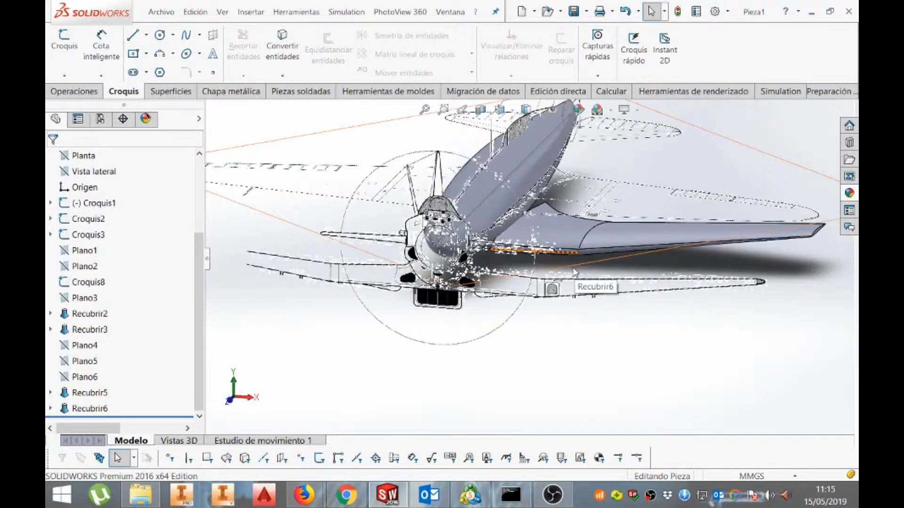
pyautogui.hotkey('ctrl', '1')
pyautogui.scroll(-2, 545, 279)
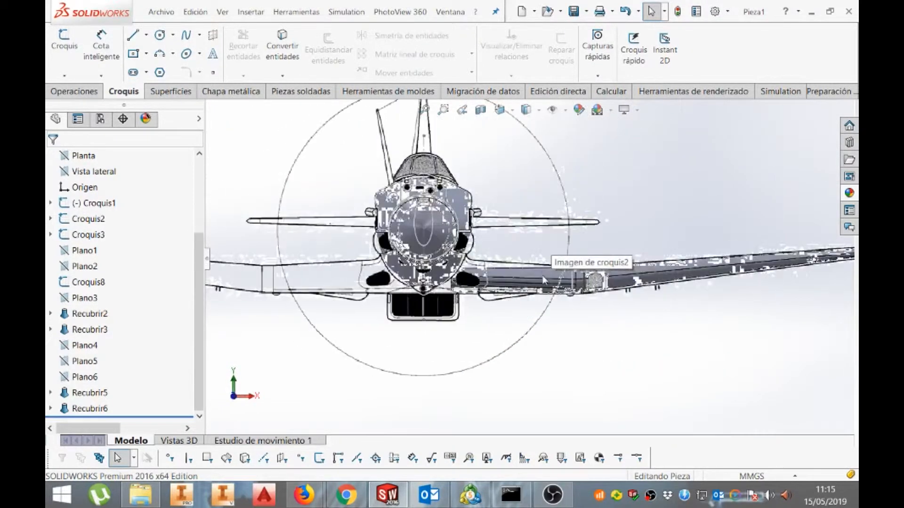
# Edit Croquis19, the root profile of the wing loft Recubrir6, moving its trailing-edge point up to about Y -79 mm, and exit the sketch
pyautogui.click(51, 409)
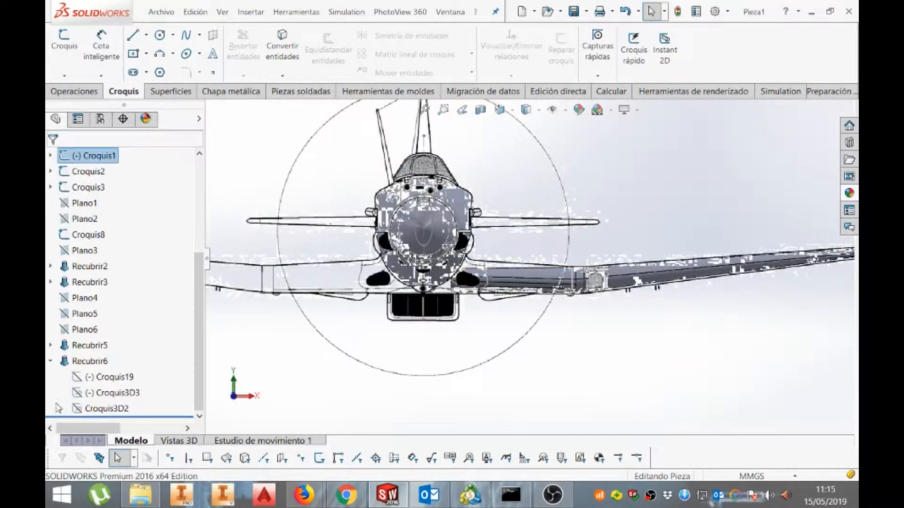
pyautogui.click(95, 380)
pyautogui.click(109, 346)
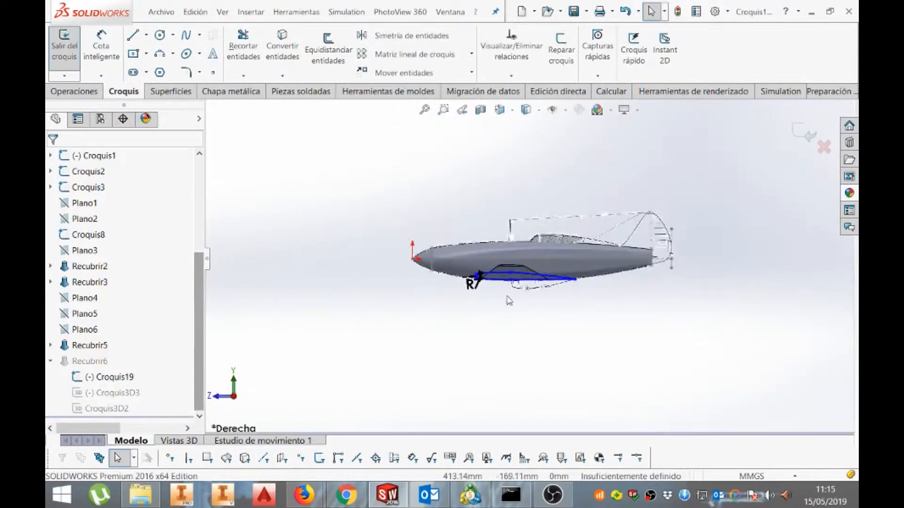
pyautogui.scroll(-5, 565, 283)
pyautogui.moveTo(613, 285); pyautogui.dragTo(612, 277)
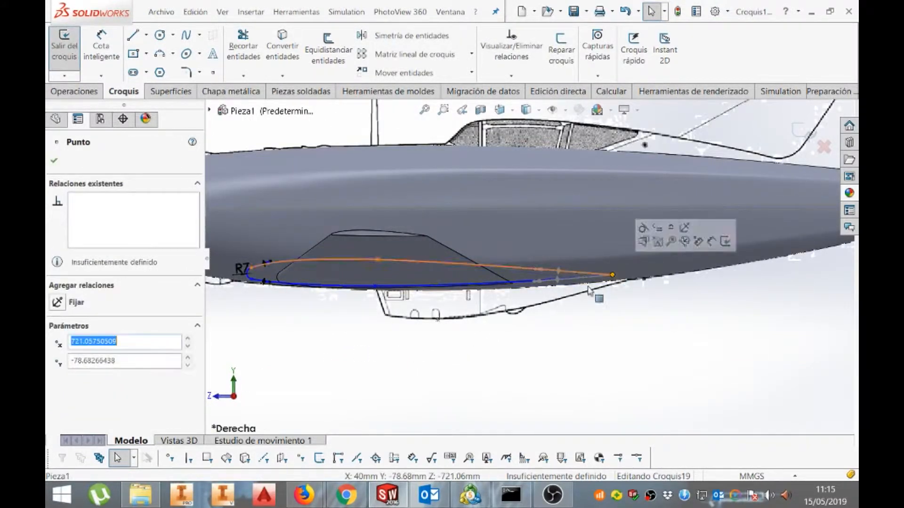
pyautogui.scroll(-1, 388, 291)
pyautogui.scroll(1, 388, 290)
pyautogui.scroll(1, 387, 290)
pyautogui.scroll(-2, 332, 263)
pyautogui.click(807, 134)
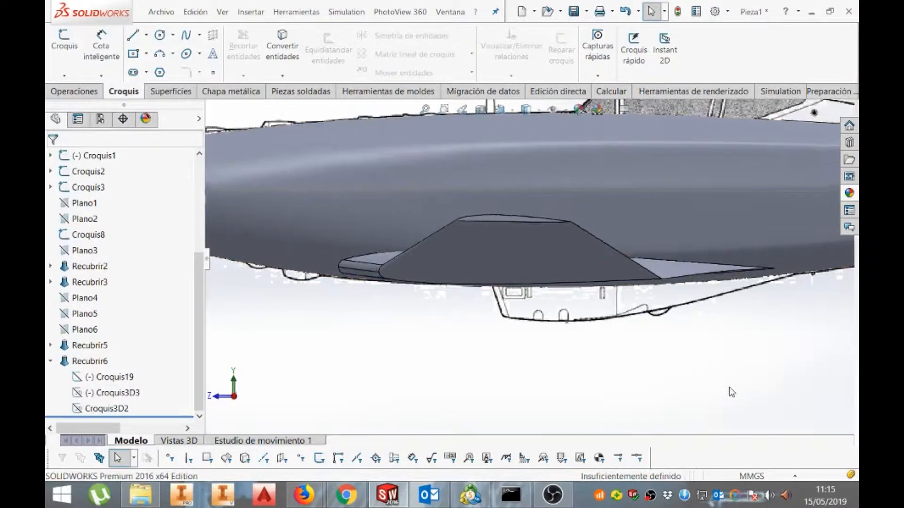
# Examine the guide curves and options of the lofts Recubrir6 and Recubrir3, leaving their definitions as they are
pyautogui.hotkey('ctrl', '1')
pyautogui.scroll(-3, 534, 293)
pyautogui.scroll(-3, 471, 266)
pyautogui.scroll(-2, 469, 265)
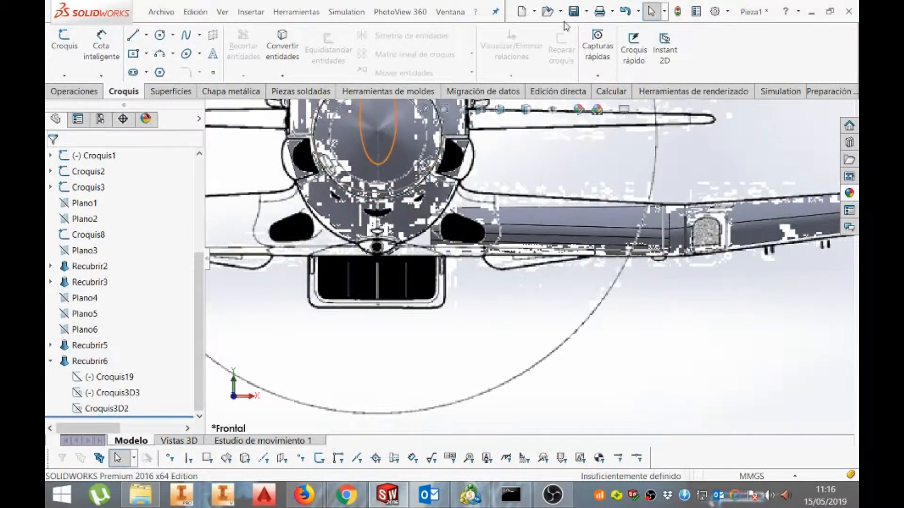
pyautogui.click(83, 360)
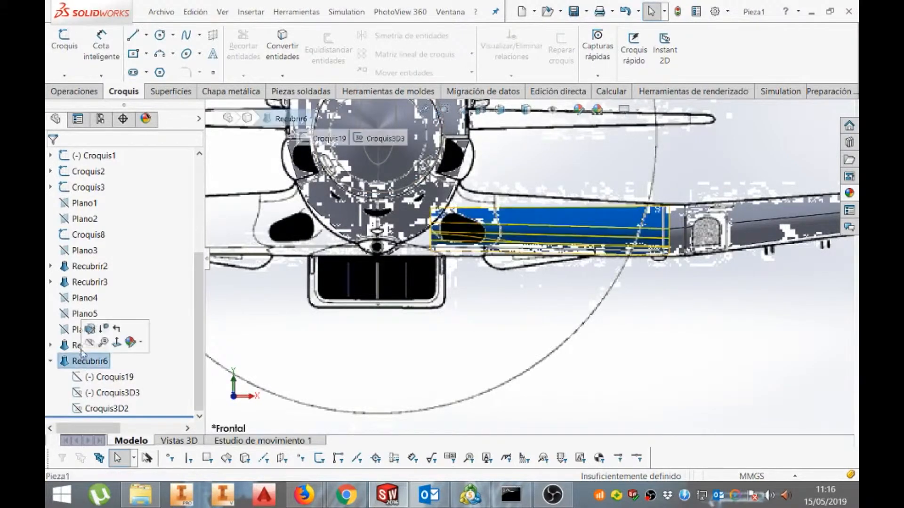
pyautogui.click(89, 330)
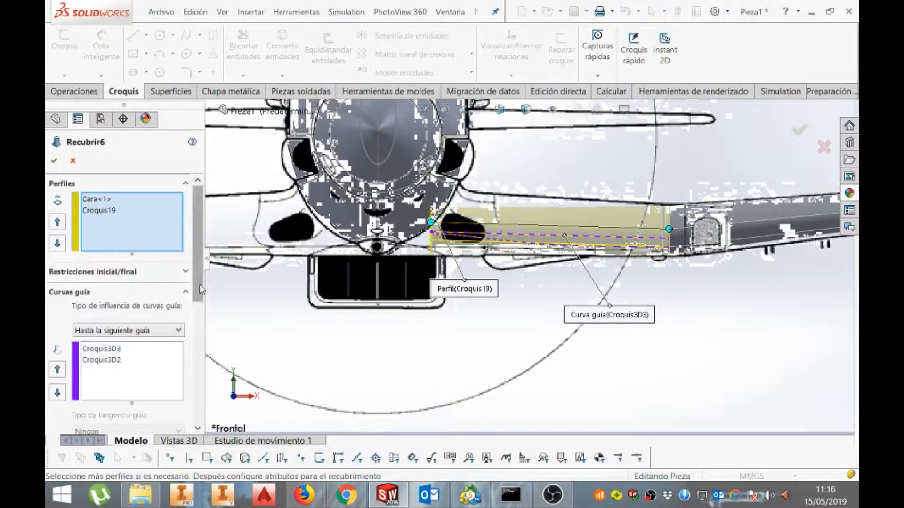
pyautogui.scroll(-5, 201, 373)
pyautogui.click(54, 160)
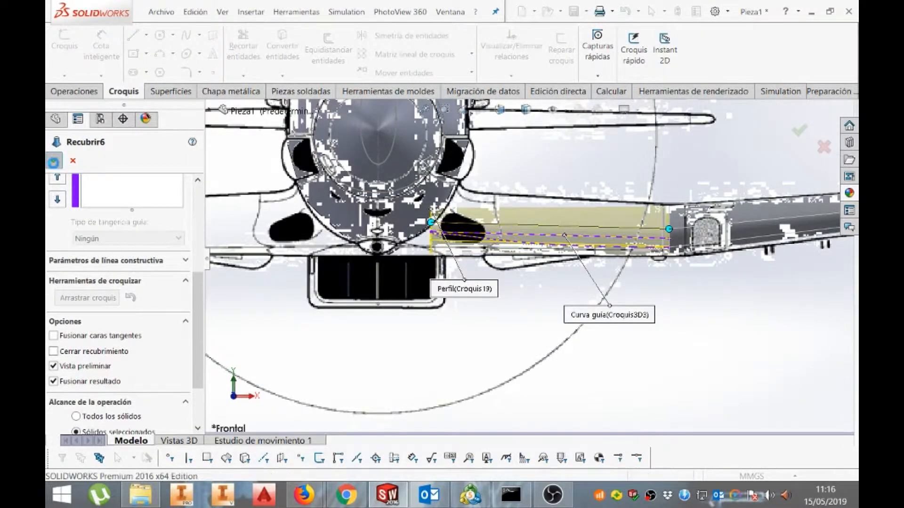
pyautogui.click(89, 314)
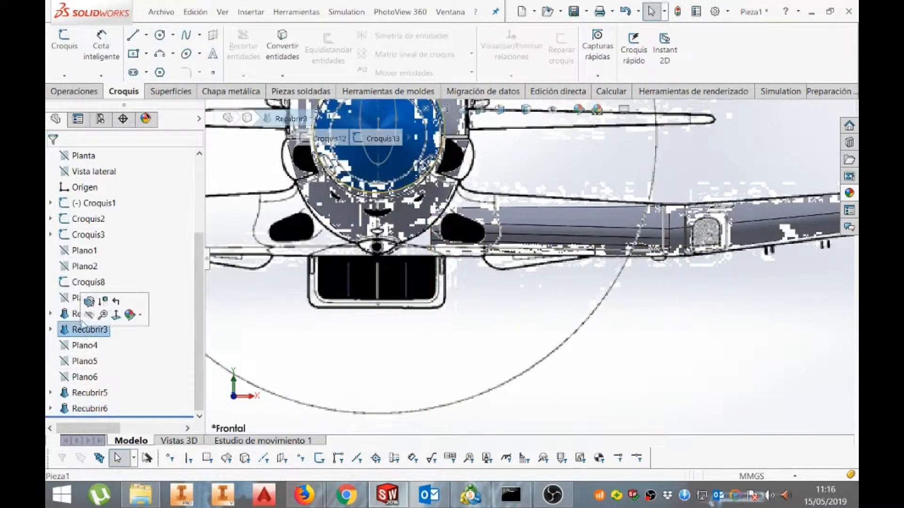
pyautogui.click(81, 298)
pyautogui.scroll(-3, 92, 379)
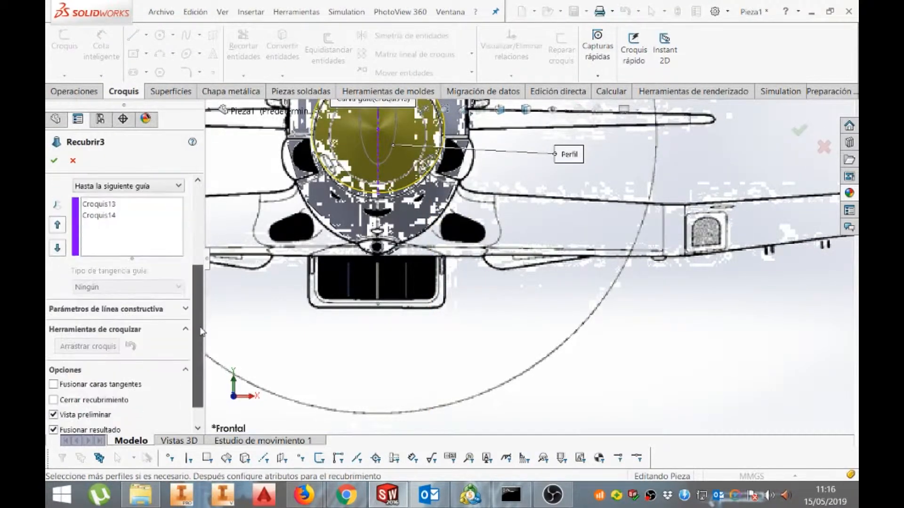
pyautogui.click(54, 160)
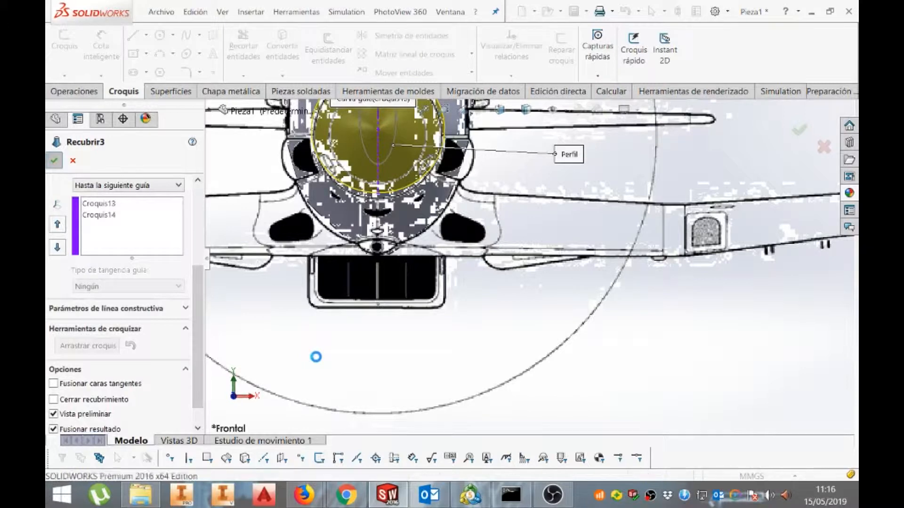
# In wing root profile Croquis19, raise the upper spline's middle point to about Y -45 mm, reshape its front end upward, and exit the sketch
pyautogui.scroll(3, 334, 380)
pyautogui.click(654, 347)
pyautogui.scroll(2, 654, 348)
pyautogui.press('Left')
pyautogui.press('Right')
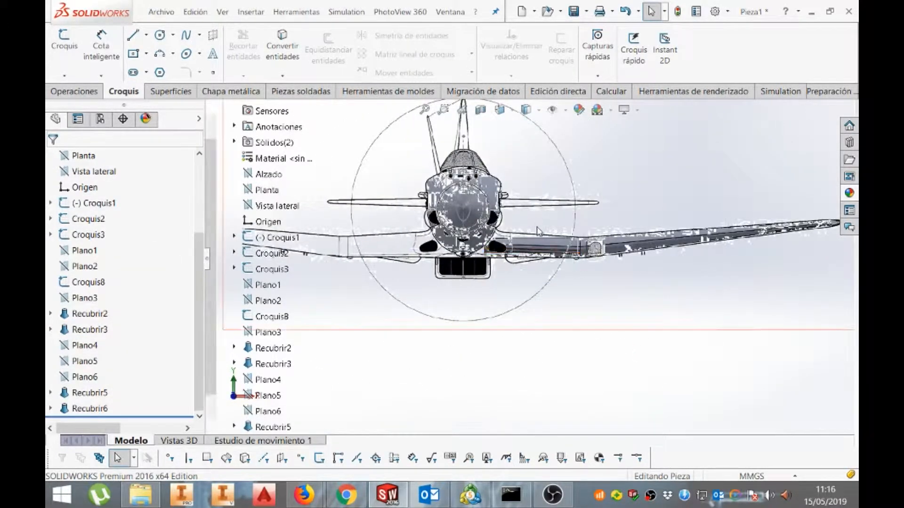
pyautogui.scroll(-3, 499, 247)
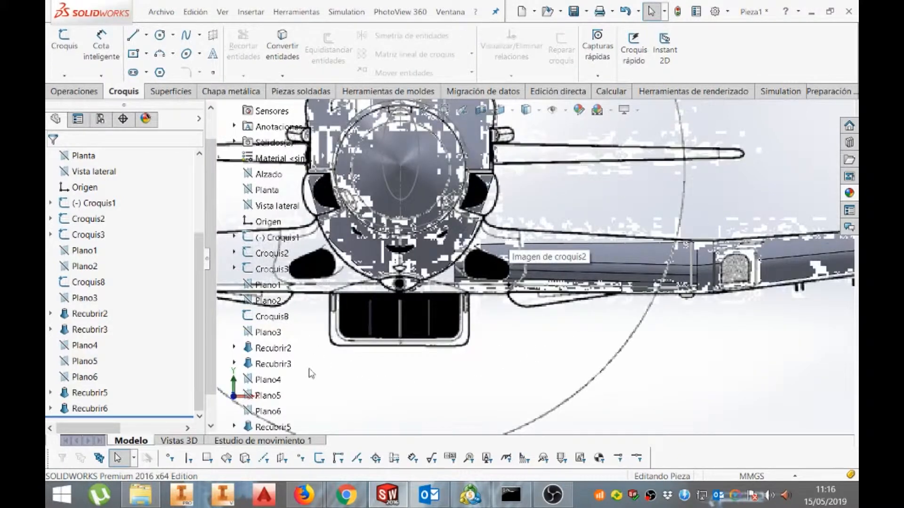
pyautogui.click(50, 408)
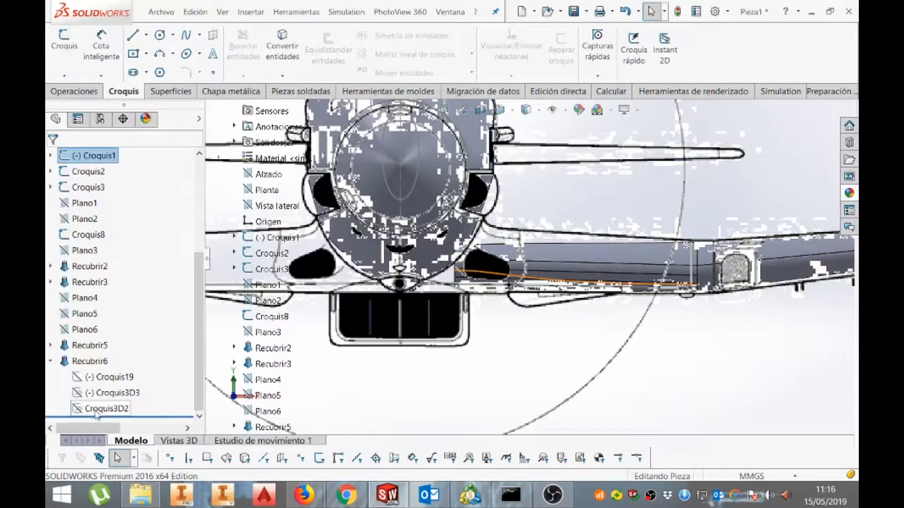
pyautogui.click(103, 378)
pyautogui.click(110, 345)
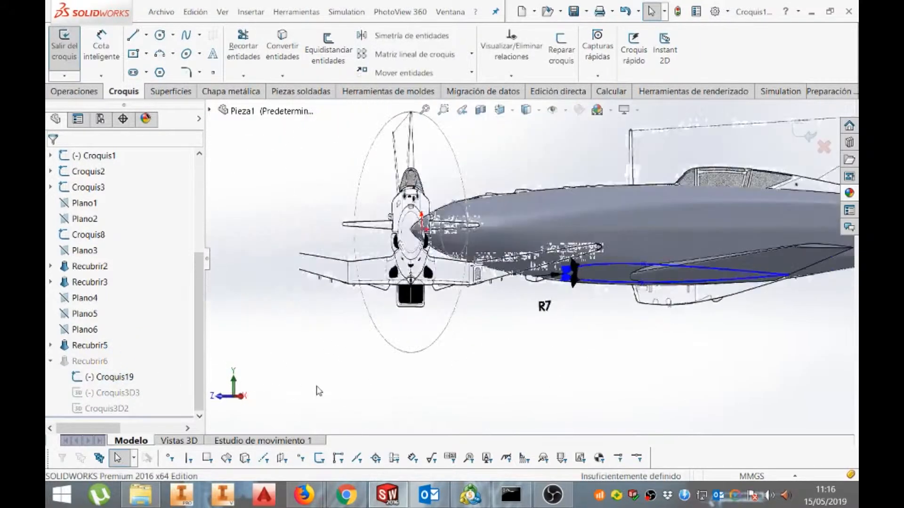
pyautogui.scroll(-3, 455, 277)
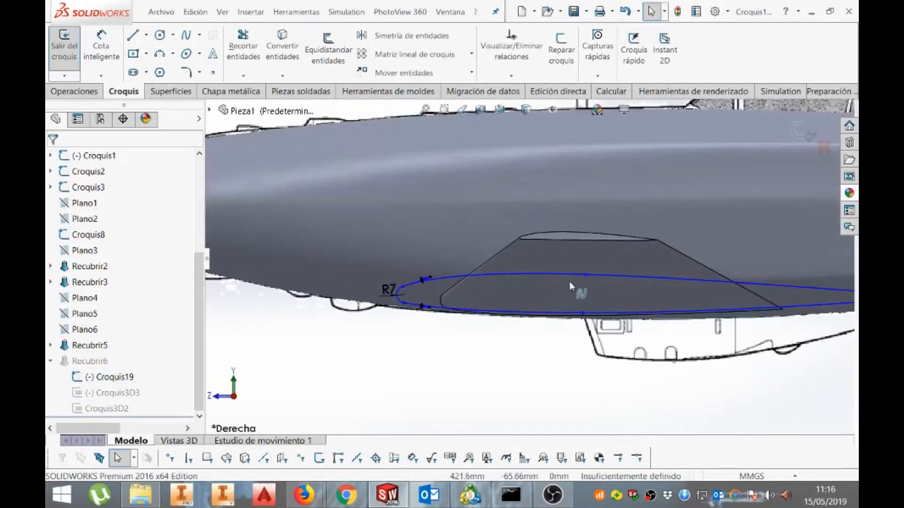
pyautogui.click(586, 274)
pyautogui.moveTo(586, 272); pyautogui.dragTo(586, 257)
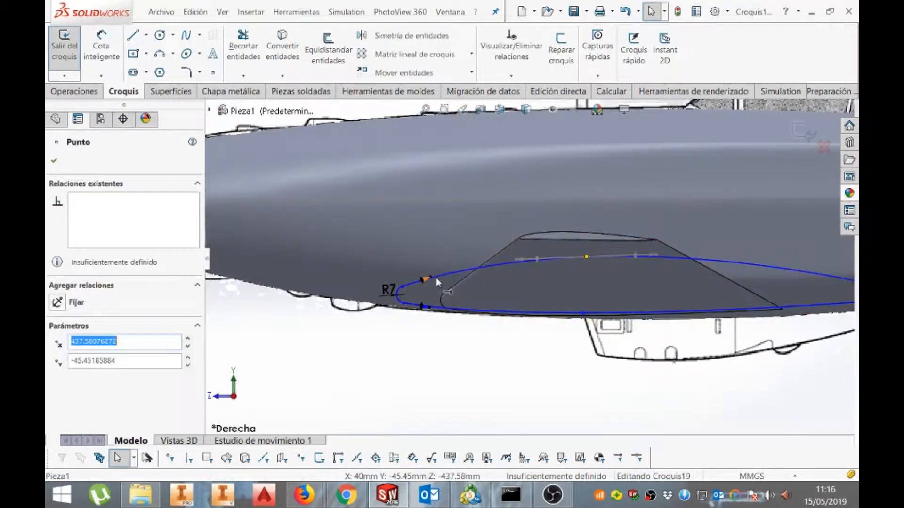
pyautogui.moveTo(430, 276); pyautogui.dragTo(452, 251)
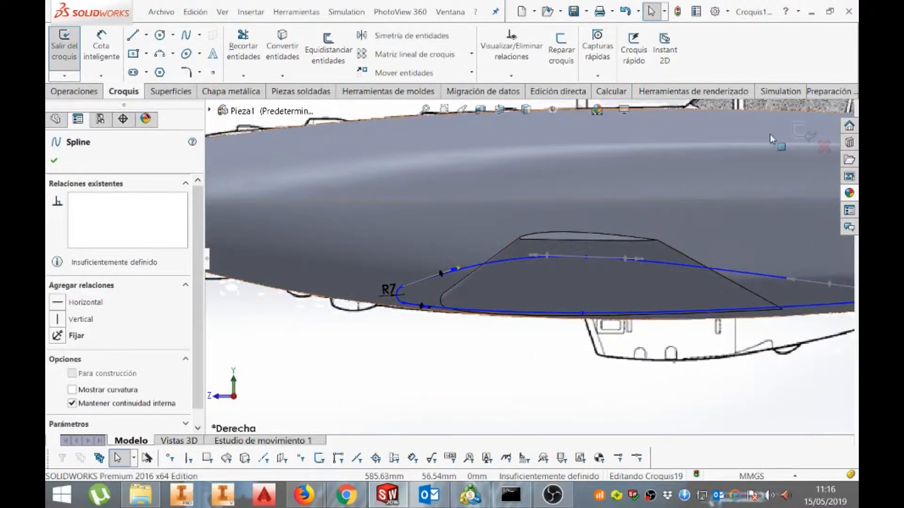
pyautogui.click(797, 136)
# Check the reshaped inner wing against the blueprint in the front view and save the part
pyautogui.hotkey('ctrl', '1')
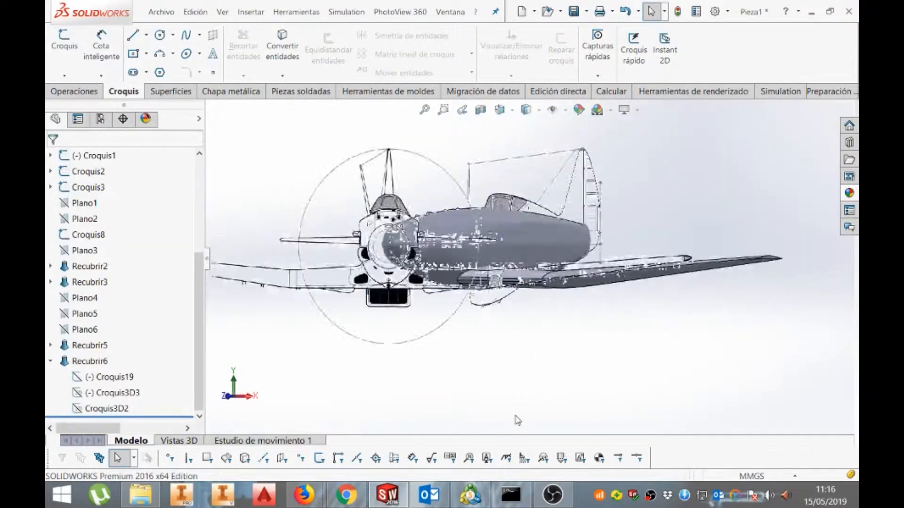
pyautogui.scroll(-5, 485, 245)
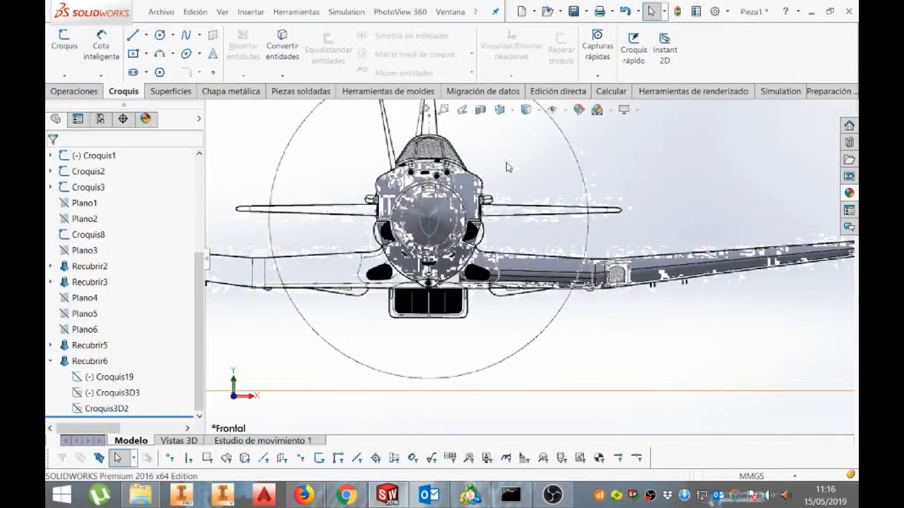
pyautogui.click(574, 12)
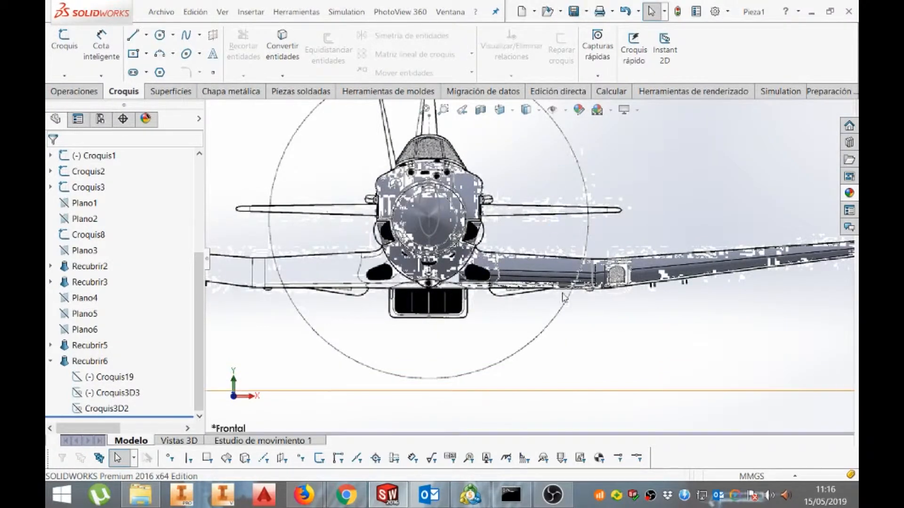
# Sketch a slanted line on the Vista lateral plane along the front edge of the belly air scoop, extending up into the wing
pyautogui.scroll(5, 560, 299)
pyautogui.hotkey('ctrl', '4')
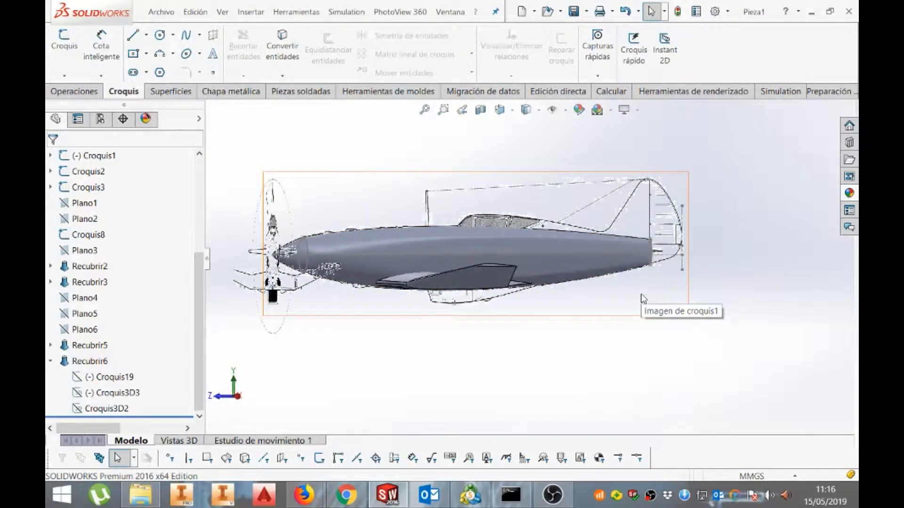
pyautogui.scroll(-3, 442, 284)
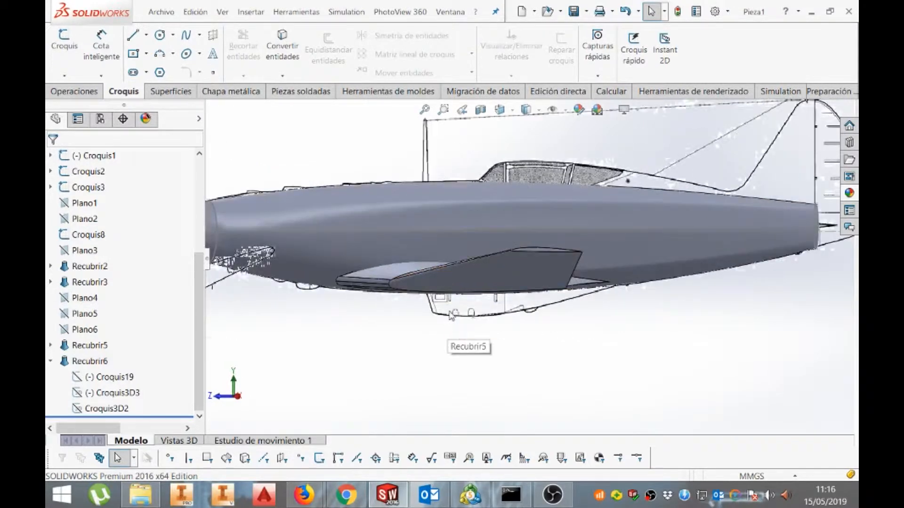
pyautogui.scroll(3, 451, 315)
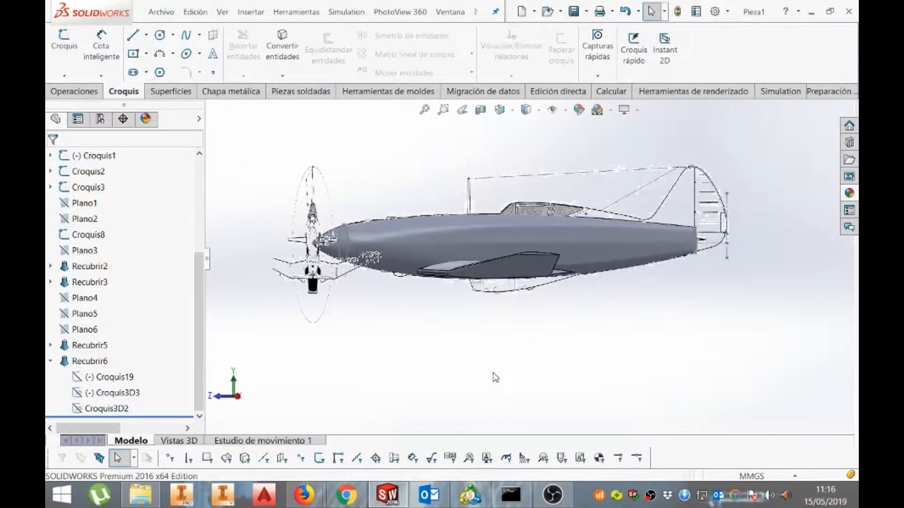
pyautogui.hotkey('ctrl', '2')
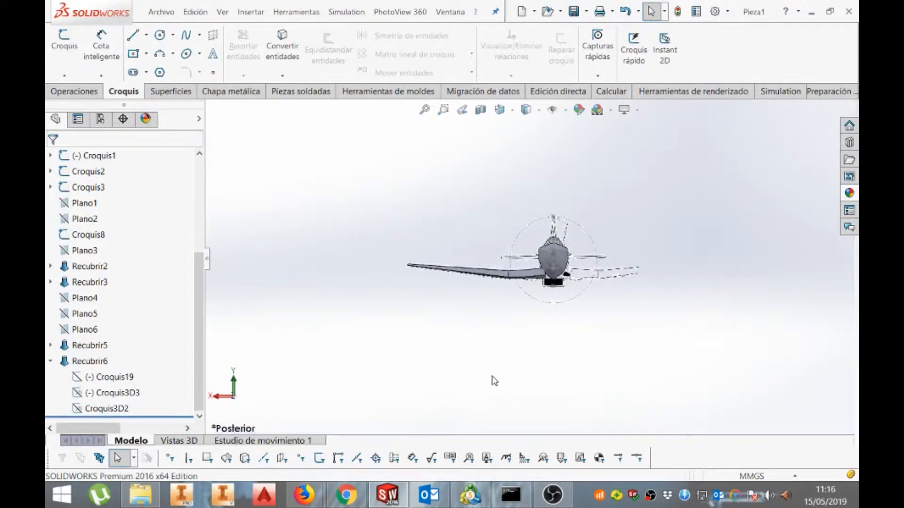
pyautogui.hotkey('ctrl', '4')
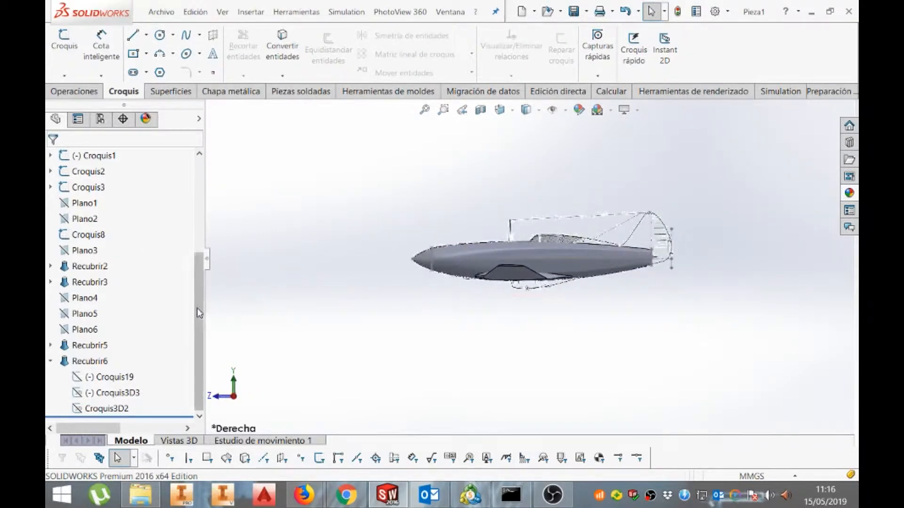
pyautogui.moveTo(199, 303); pyautogui.dragTo(200, 219)
pyautogui.click(96, 268)
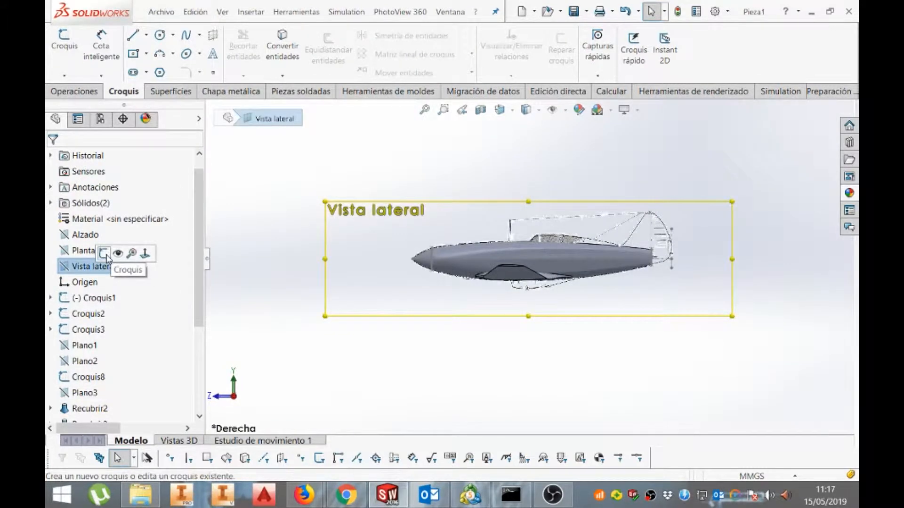
pyautogui.click(104, 254)
pyautogui.click(134, 35)
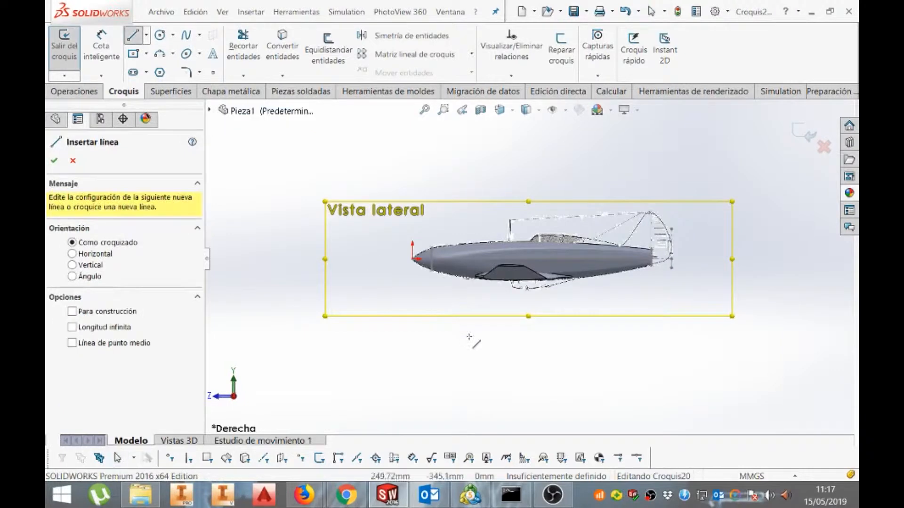
pyautogui.scroll(-8, 499, 276)
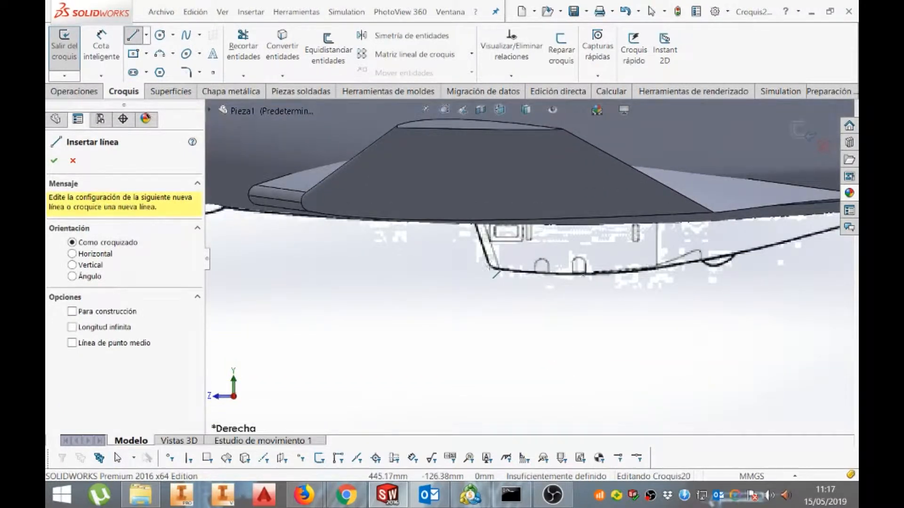
pyautogui.click(492, 268)
pyautogui.click(467, 198)
pyautogui.press('Escape')
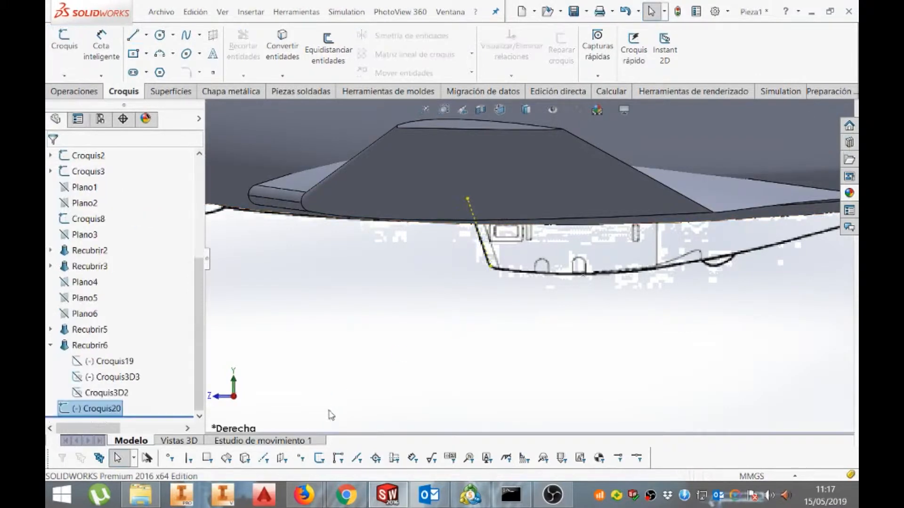
pyautogui.moveTo(198, 296); pyautogui.dragTo(198, 217)
pyautogui.click(85, 218)
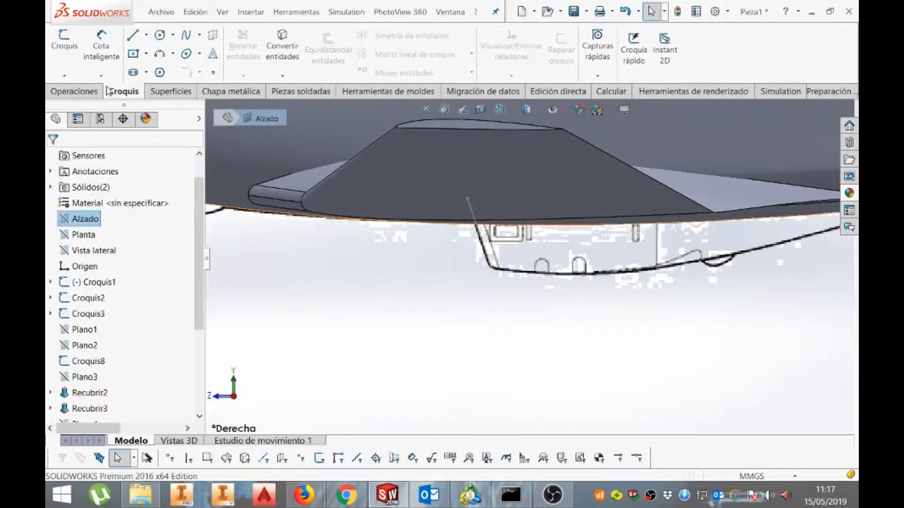
pyautogui.click(76, 90)
pyautogui.click(686, 52)
pyautogui.click(659, 90)
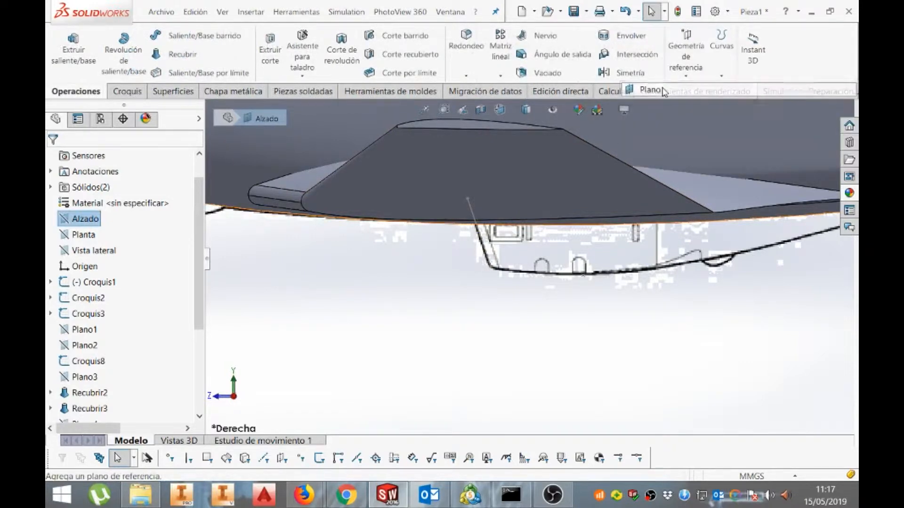
pyautogui.click(481, 244)
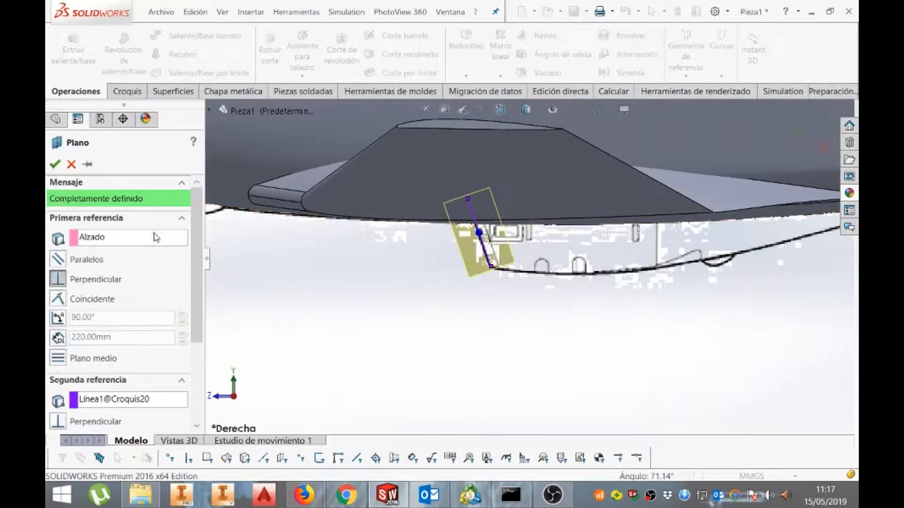
pyautogui.press('Escape')
pyautogui.scroll(3, 121, 259)
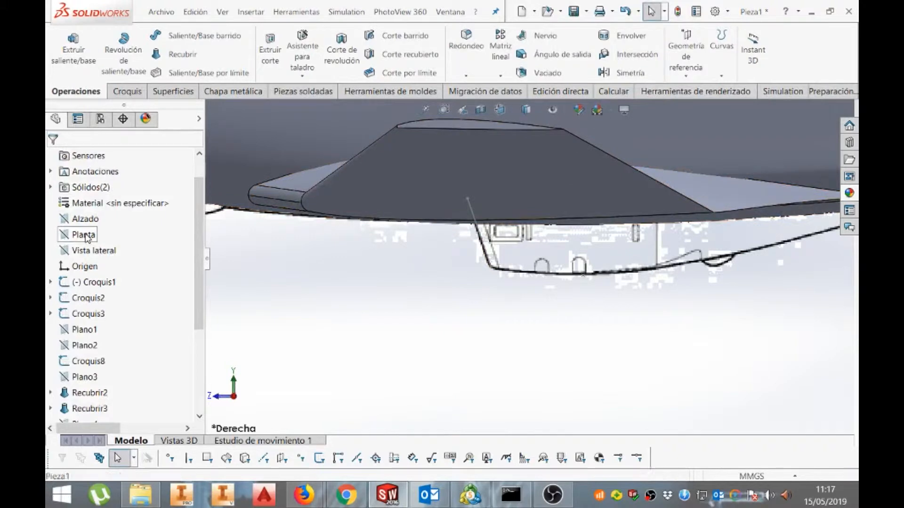
pyautogui.click(85, 235)
pyautogui.click(678, 79)
pyautogui.click(649, 89)
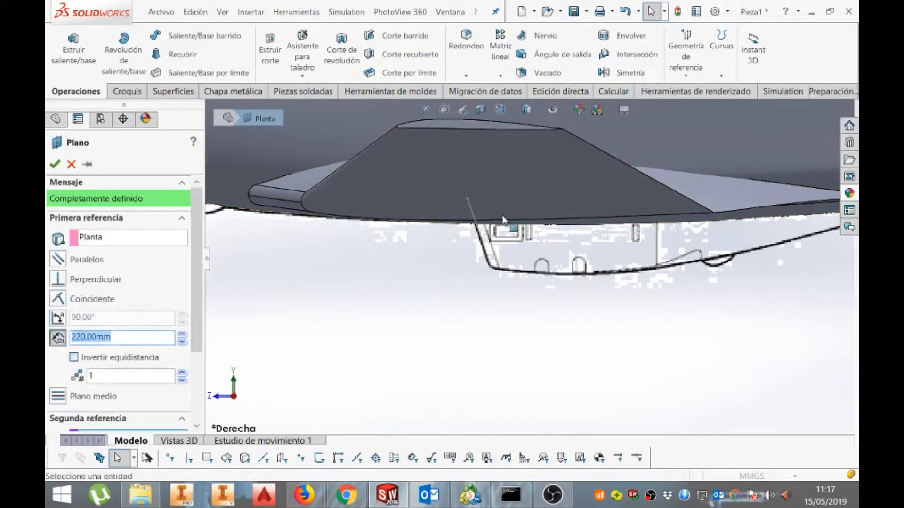
pyautogui.click(483, 241)
pyautogui.press('Escape')
# Create a reference plane perpendicular to Vista lateral that passes through the slanted line at the front edge of the belly scoop
pyautogui.scroll(3, 105, 235)
pyautogui.click(108, 251)
pyautogui.click(686, 75)
pyautogui.click(646, 88)
pyautogui.click(481, 240)
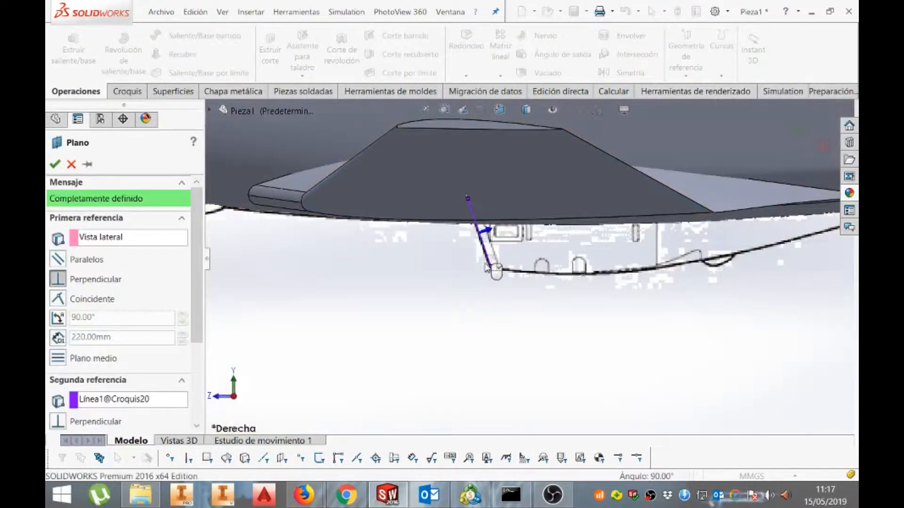
pyautogui.click(54, 164)
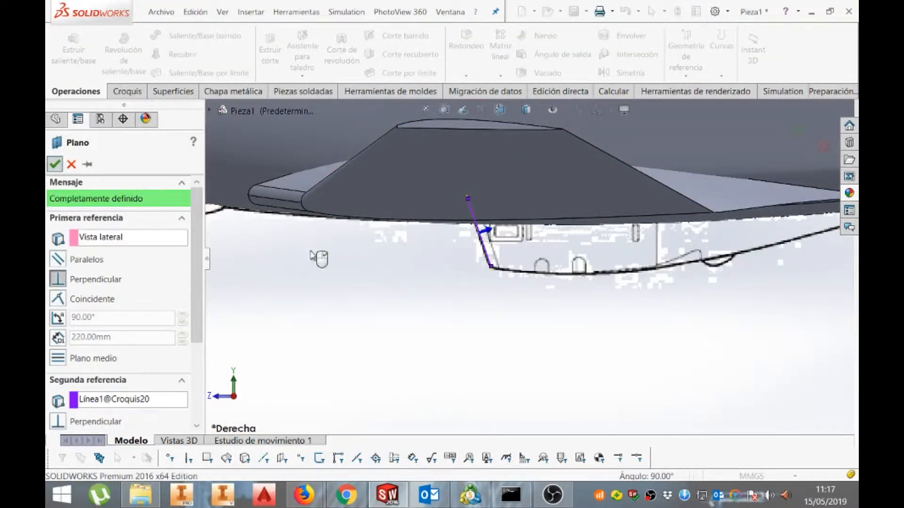
# Enlarge the displayed borders of Plano7 in the front view so that they surround the blueprint's belly scoop opening
pyautogui.hotkey('ctrl', '1')
pyautogui.scroll(-10, 536, 283)
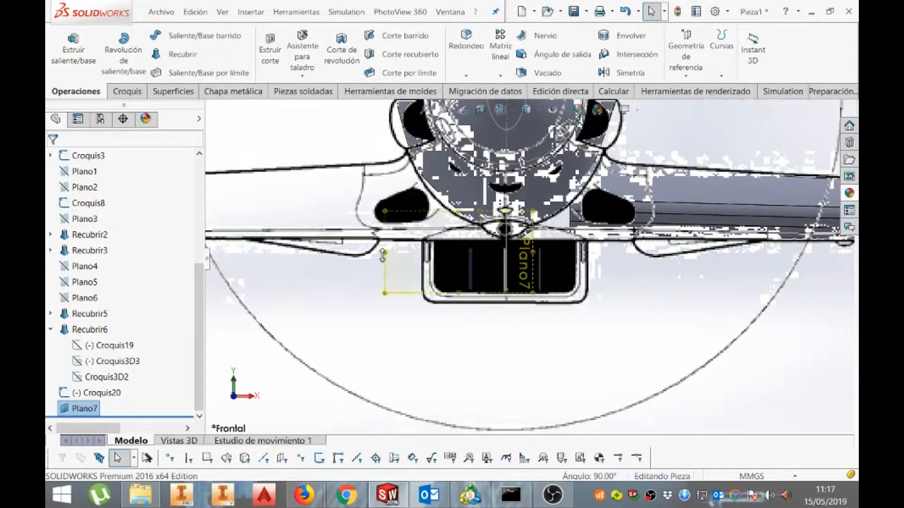
pyautogui.click(527, 257)
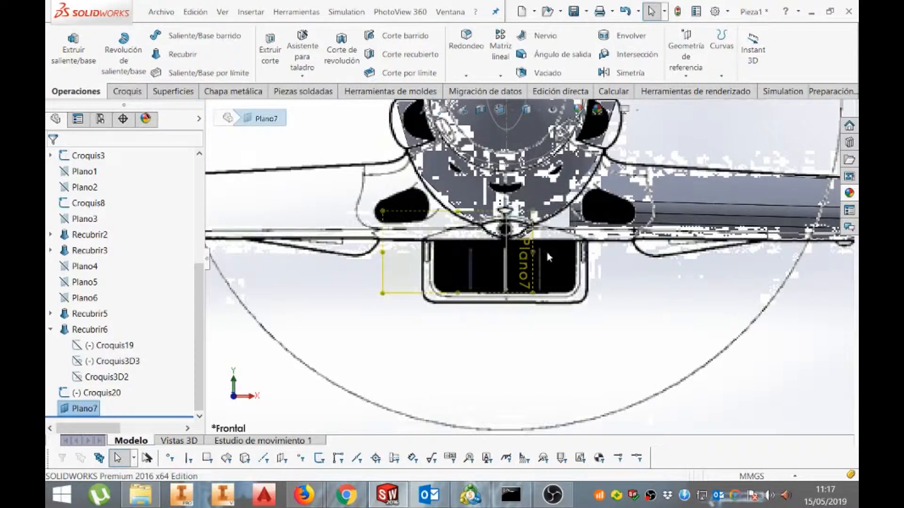
pyautogui.moveTo(534, 253); pyautogui.dragTo(658, 253)
pyautogui.moveTo(522, 294); pyautogui.dragTo(513, 324)
pyautogui.click(516, 327)
pyautogui.click(454, 324)
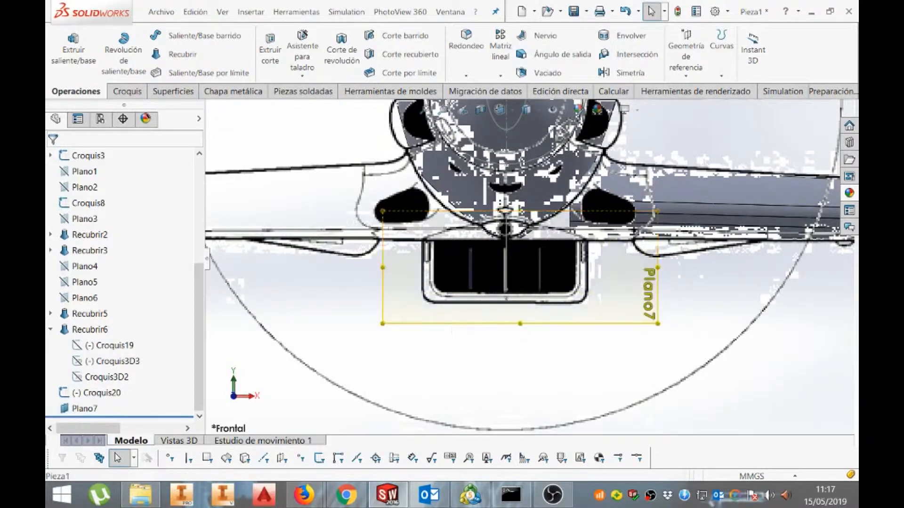
pyautogui.click(497, 293)
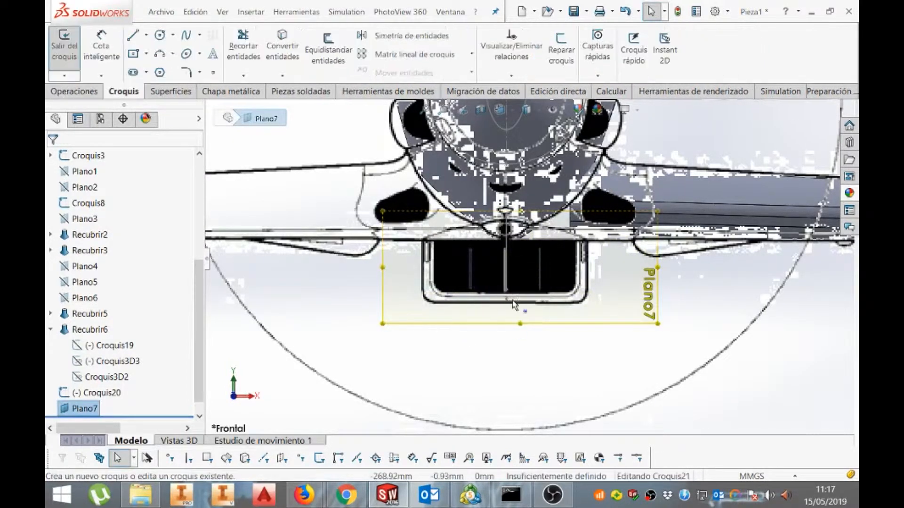
pyautogui.click(135, 35)
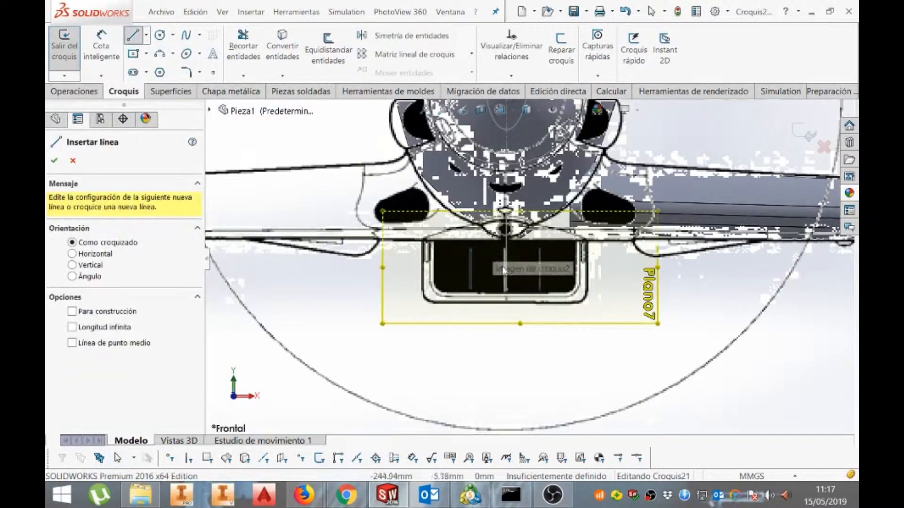
pyautogui.press('Escape')
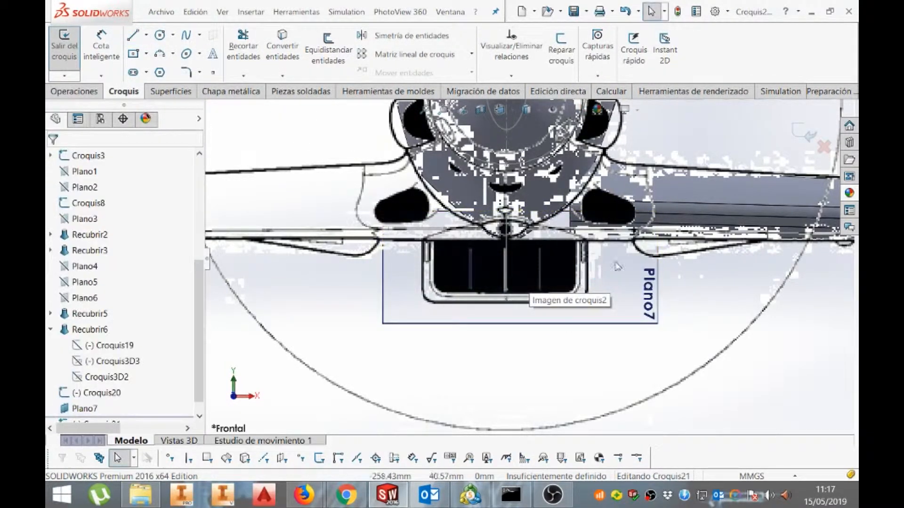
pyautogui.click(807, 135)
# Examine the tail, canopy and belly scoop outlines against the model in the front, rear, top and right side views
pyautogui.scroll(5, 665, 278)
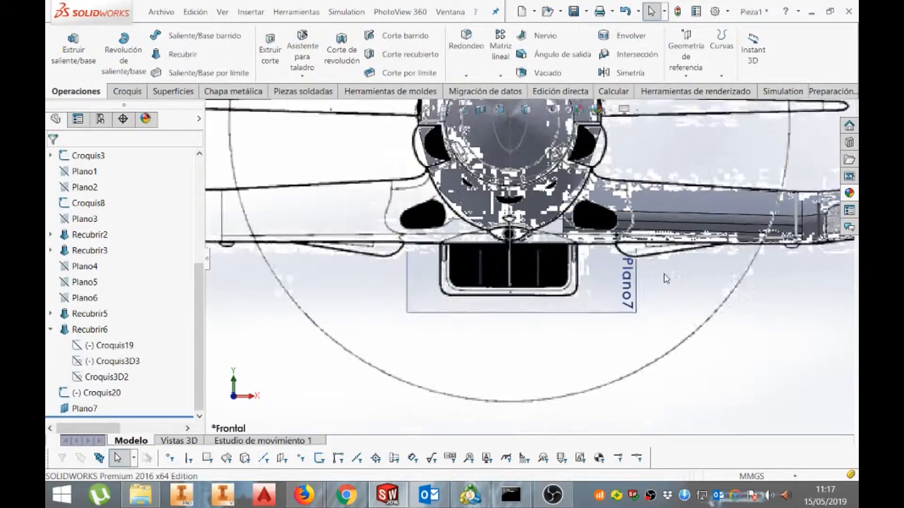
pyautogui.hotkey('ctrl', '2')
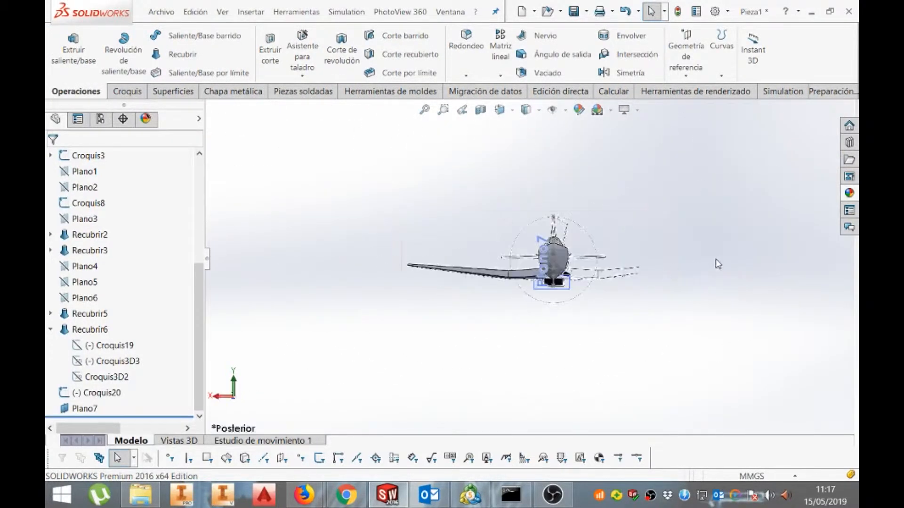
pyautogui.hotkey('ctrl', '5')
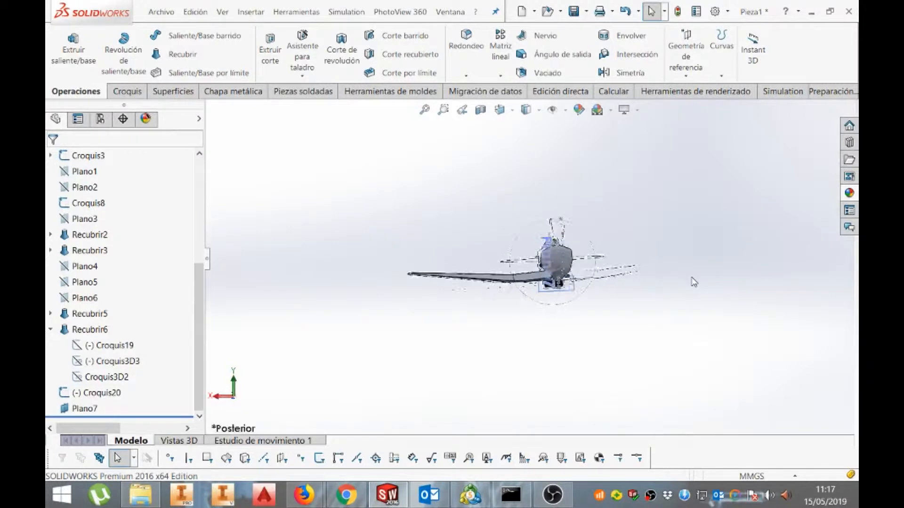
pyautogui.scroll(-6, 535, 182)
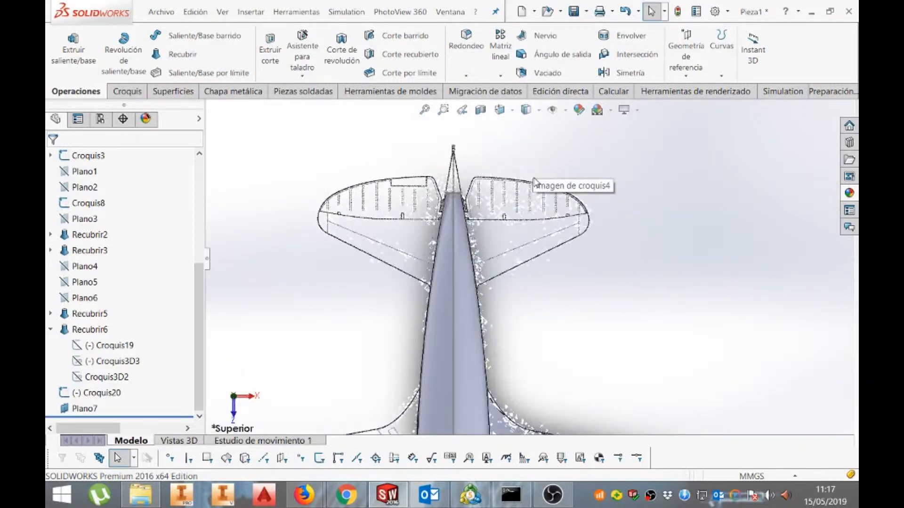
pyautogui.scroll(-4, 535, 183)
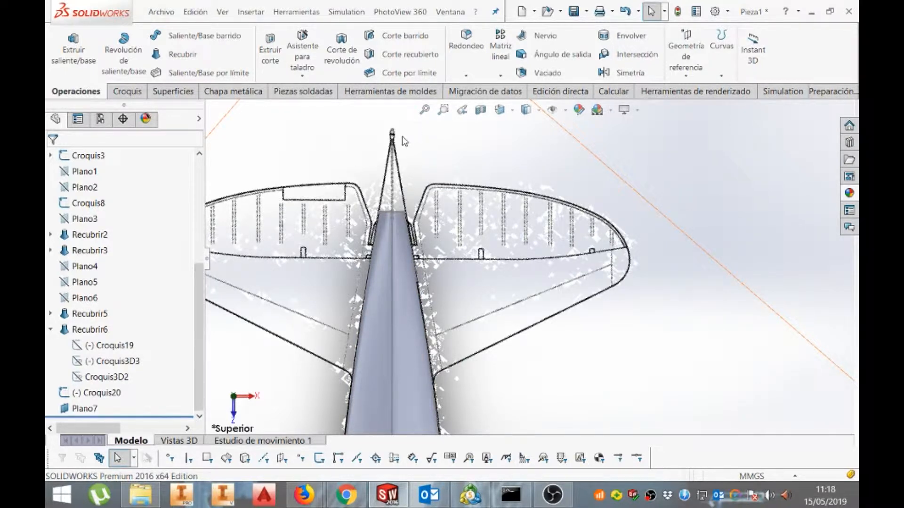
pyautogui.hotkey('ctrl', '1')
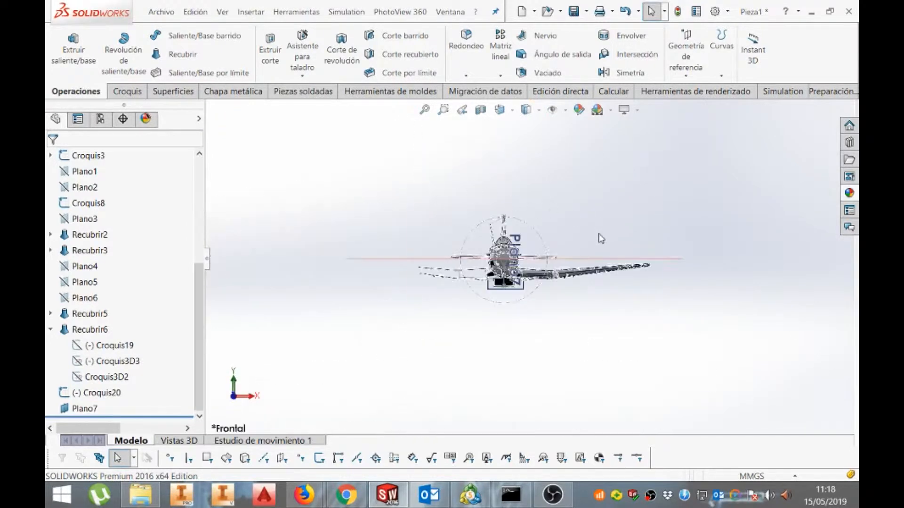
pyautogui.hotkey('ctrl', '4')
pyautogui.scroll(-5, 654, 263)
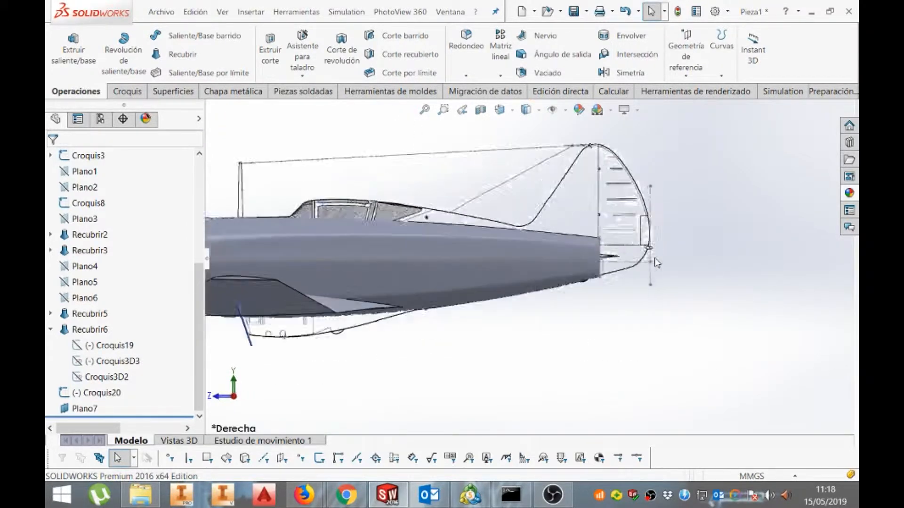
pyautogui.scroll(3, 575, 263)
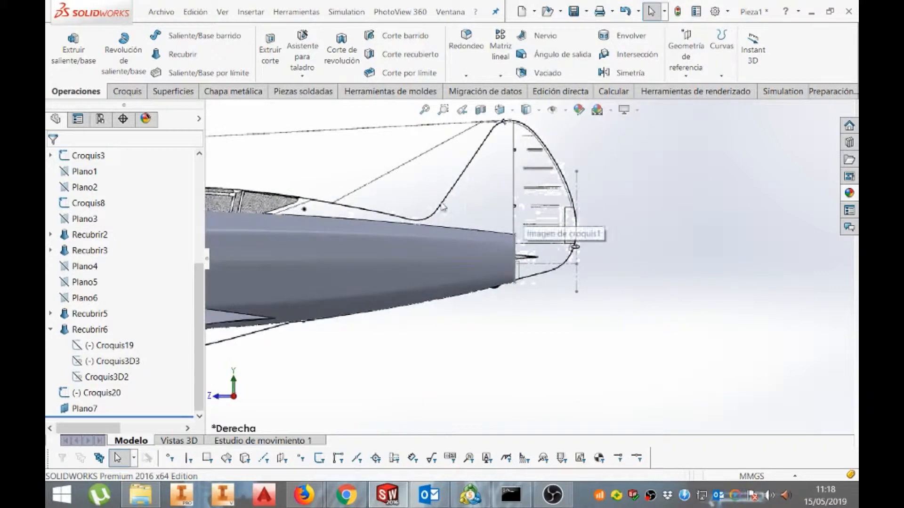
pyautogui.scroll(3, 521, 150)
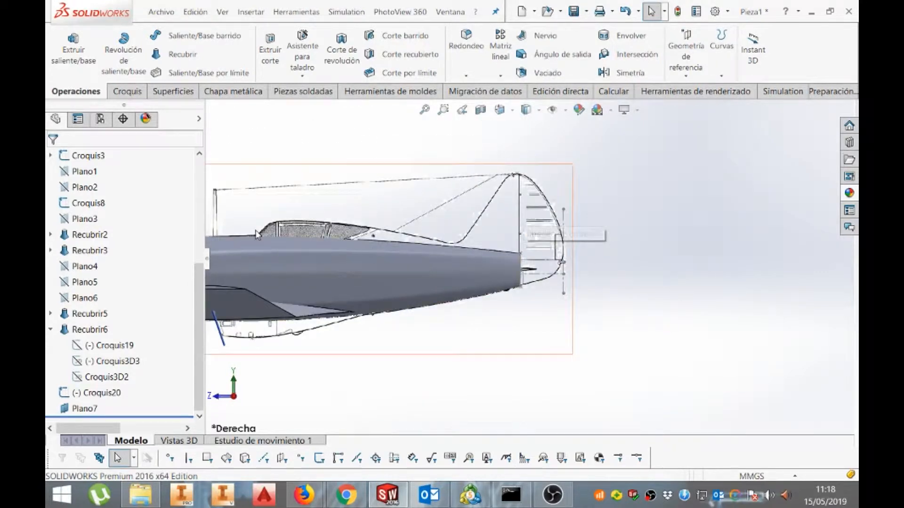
pyautogui.scroll(-5, 409, 253)
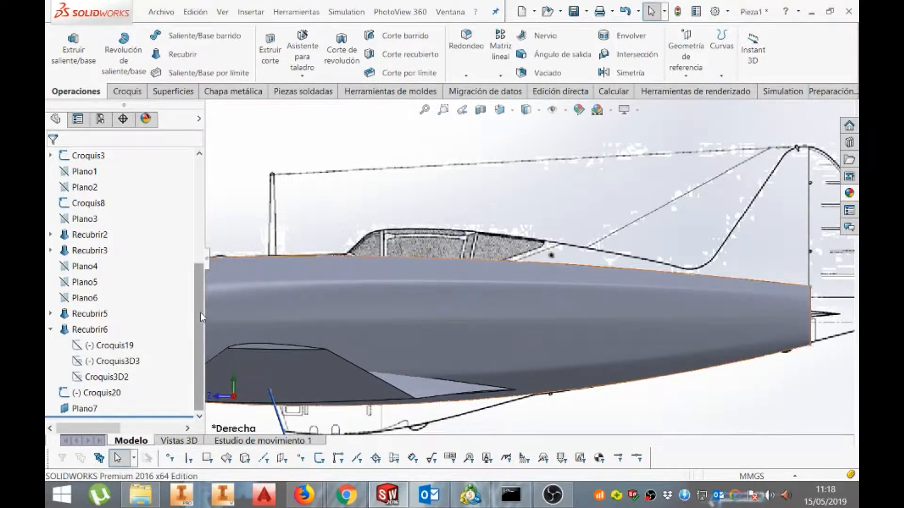
pyautogui.hotkey('ctrl', '1')
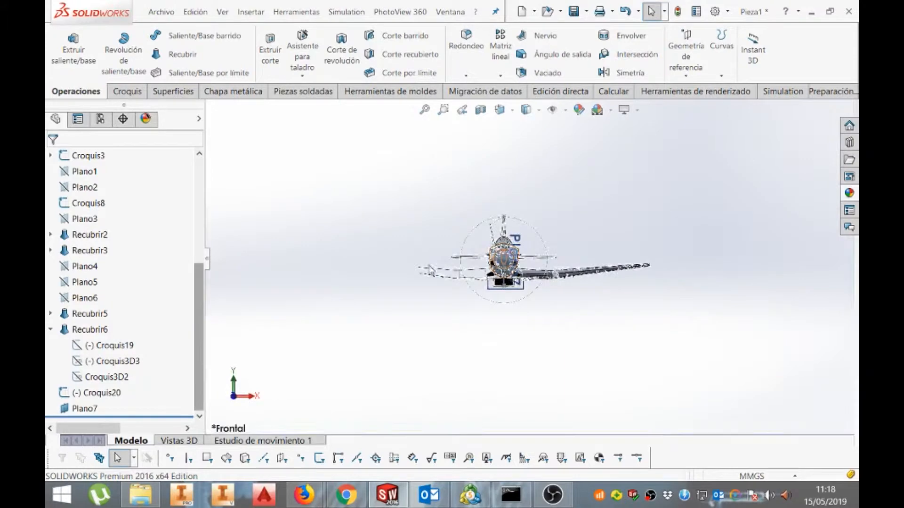
pyautogui.hotkey('ctrl', '4')
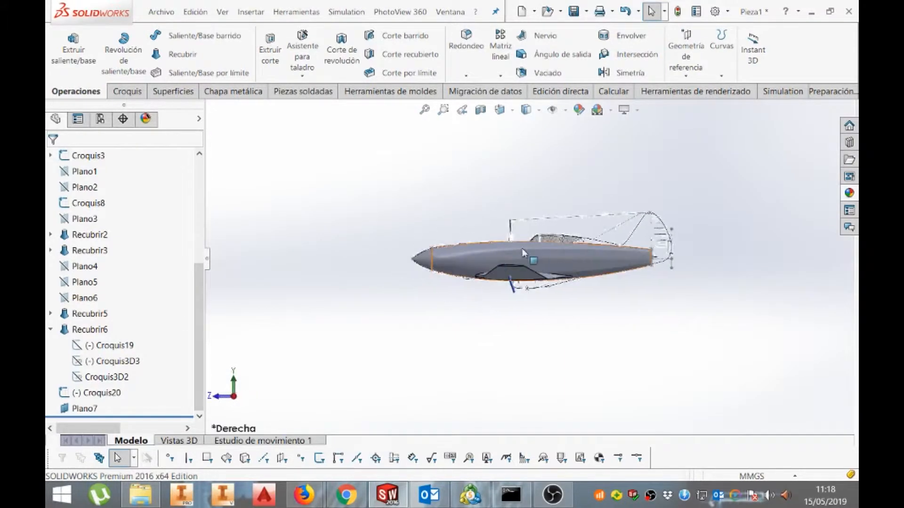
pyautogui.scroll(-6, 535, 245)
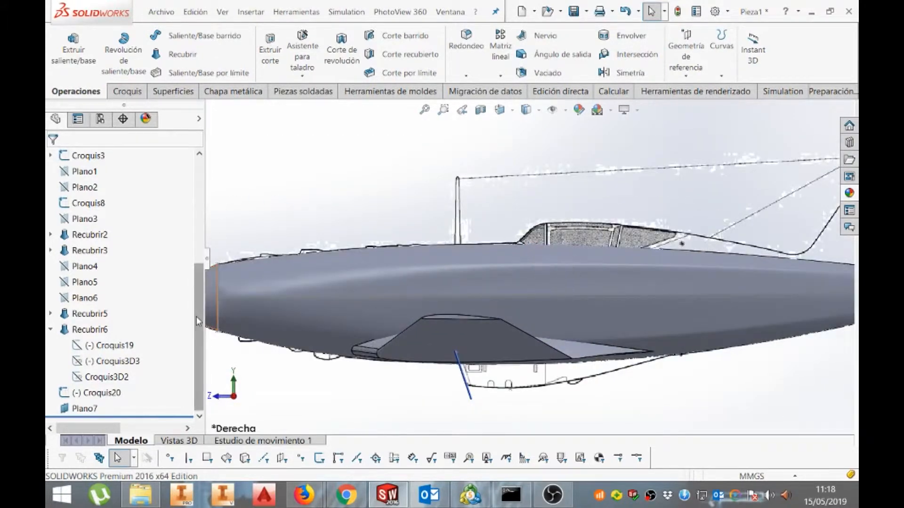
pyautogui.moveTo(196, 316); pyautogui.dragTo(198, 213)
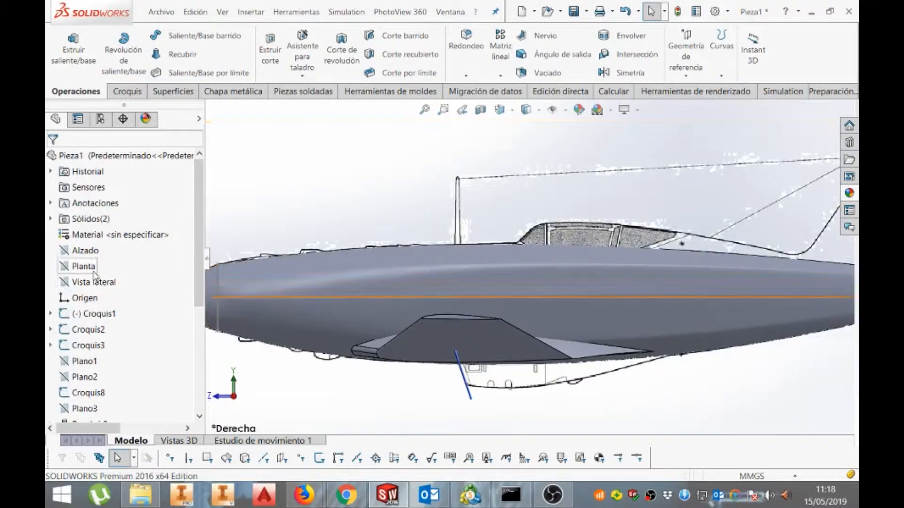
pyautogui.click(87, 250)
pyautogui.press('f')
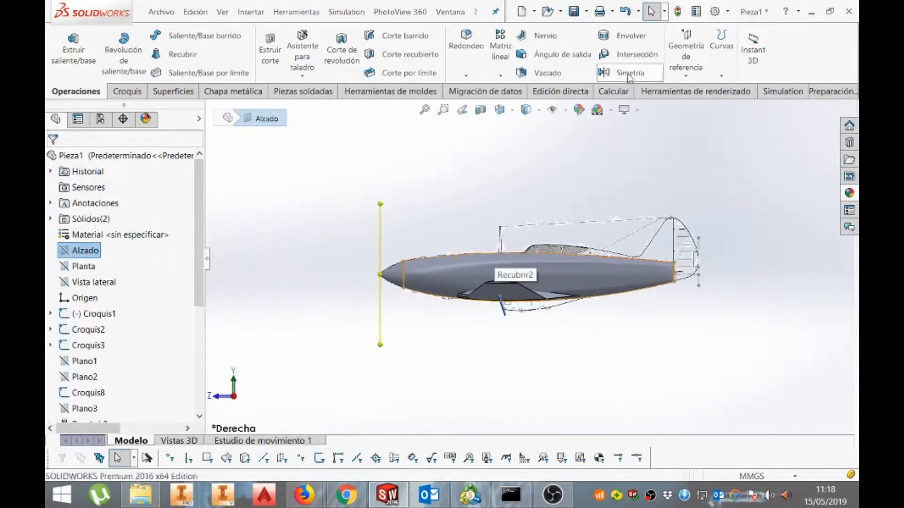
pyautogui.click(685, 66)
pyautogui.click(669, 90)
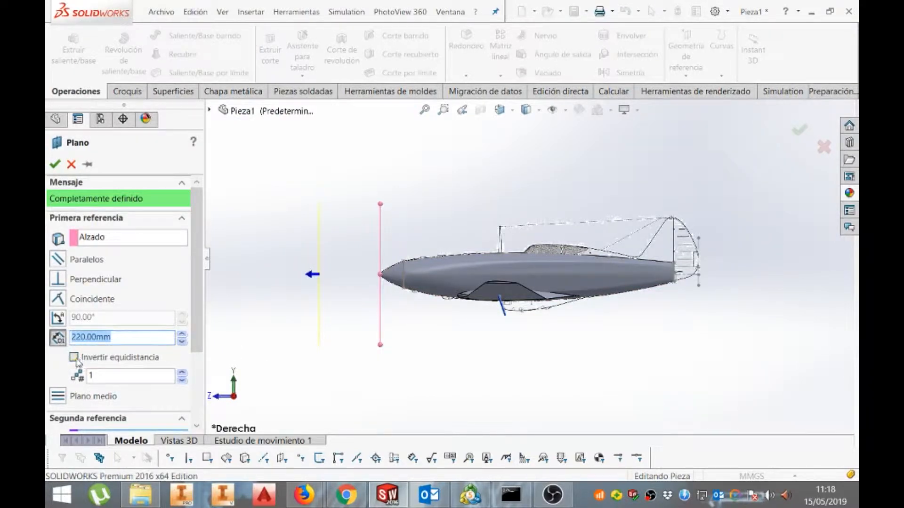
pyautogui.click(74, 358)
pyautogui.moveTo(183, 337); pyautogui.dragTo(183, 337)
pyautogui.scroll(-2, 472, 264)
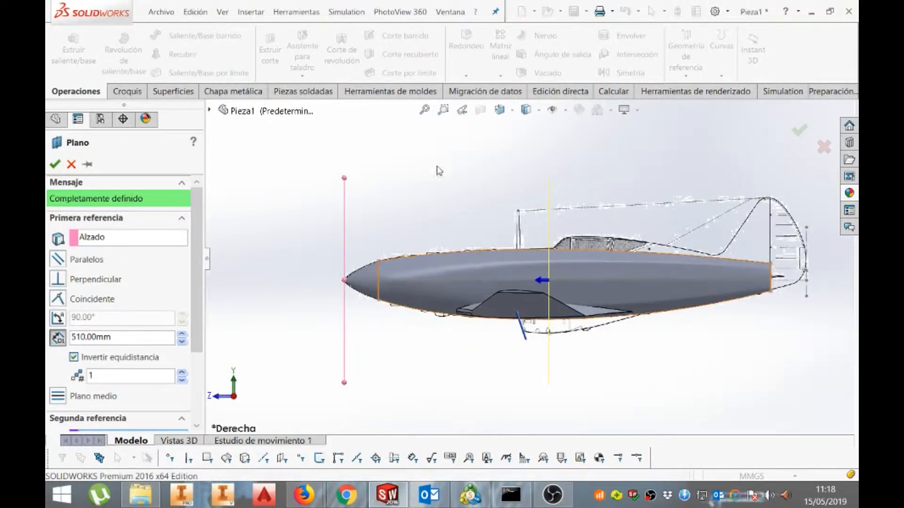
pyautogui.press('Escape')
# Sketch a slanted line on the Vista lateral plane along the canopy's windshield edge, extending past both ends, and exit the sketch
pyautogui.click(94, 282)
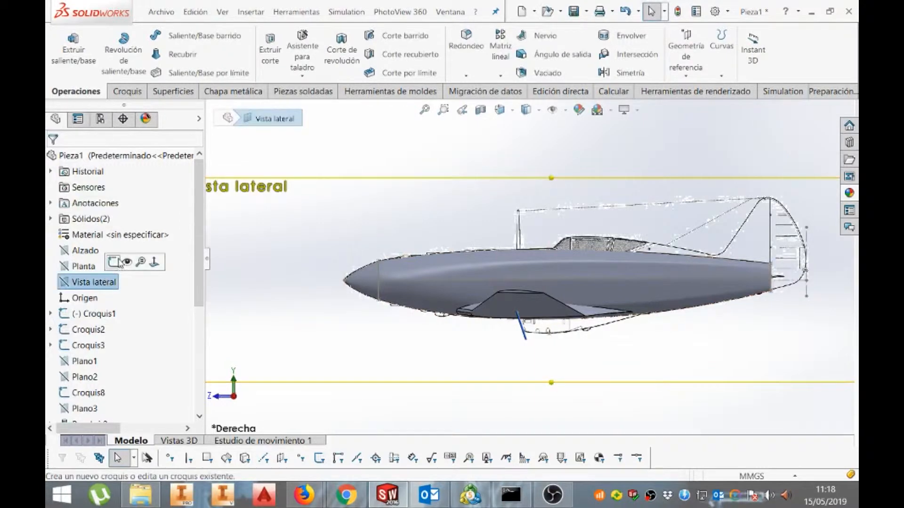
pyautogui.click(113, 260)
pyautogui.click(133, 35)
pyautogui.scroll(-4, 562, 243)
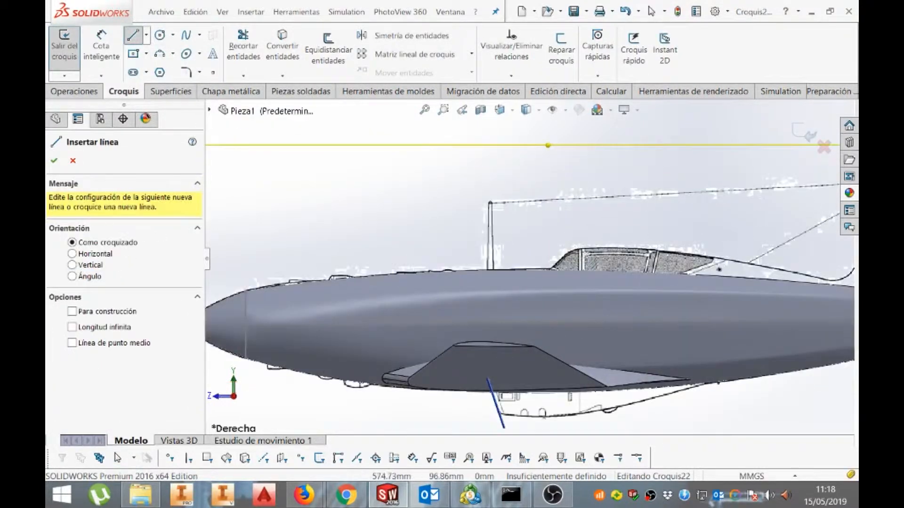
pyautogui.click(514, 281)
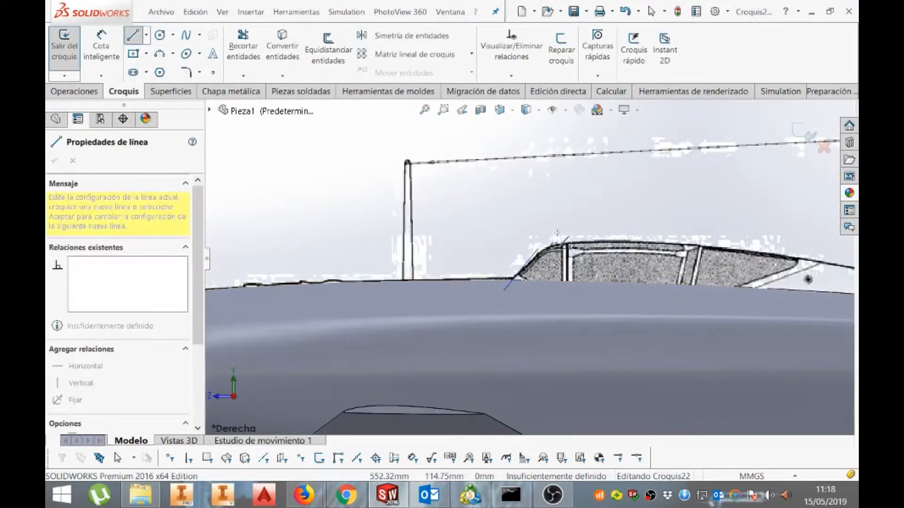
pyautogui.click(579, 208)
pyautogui.press('Escape')
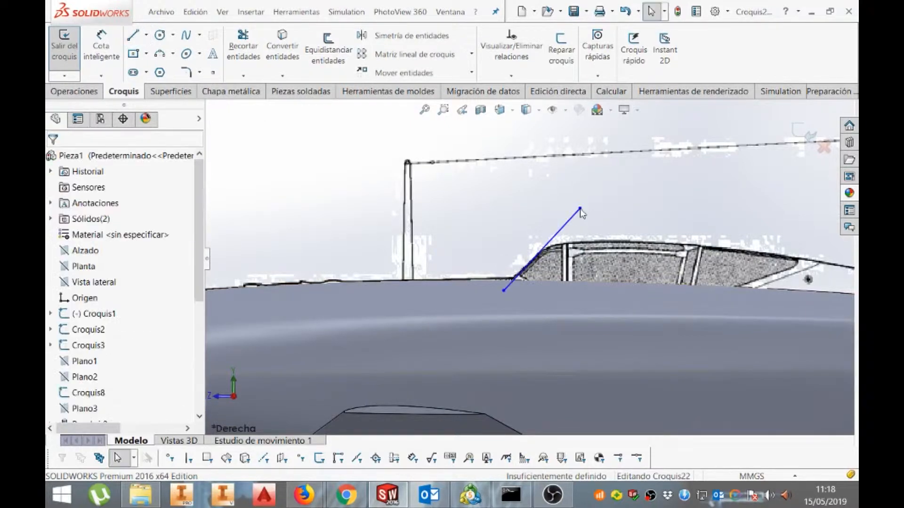
pyautogui.click(803, 136)
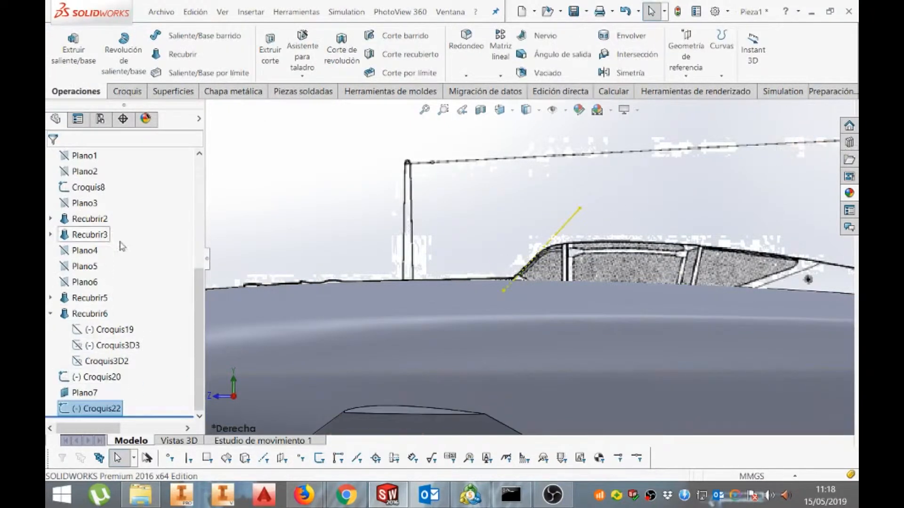
# Create a reference plane perpendicular to Vista lateral that passes through the slanted windshield line
pyautogui.moveTo(198, 314); pyautogui.dragTo(198, 206)
pyautogui.click(94, 282)
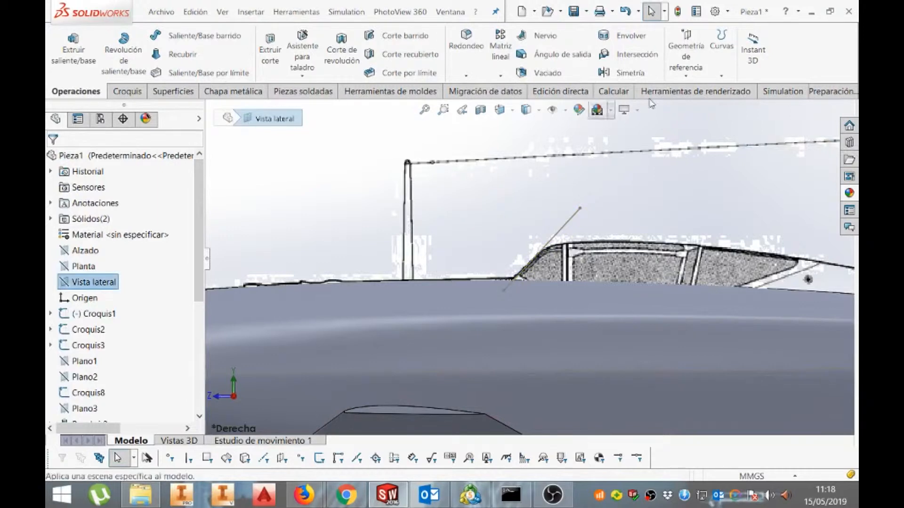
pyautogui.click(690, 78)
pyautogui.click(645, 85)
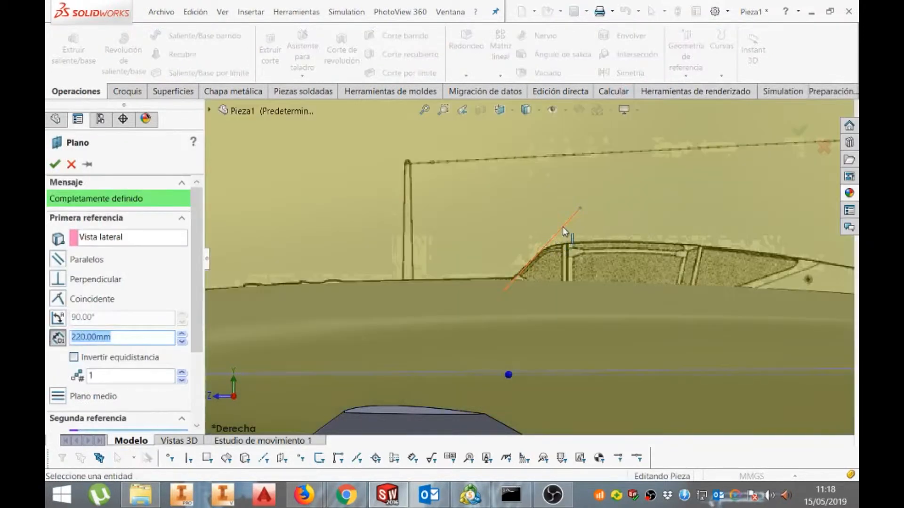
pyautogui.click(563, 227)
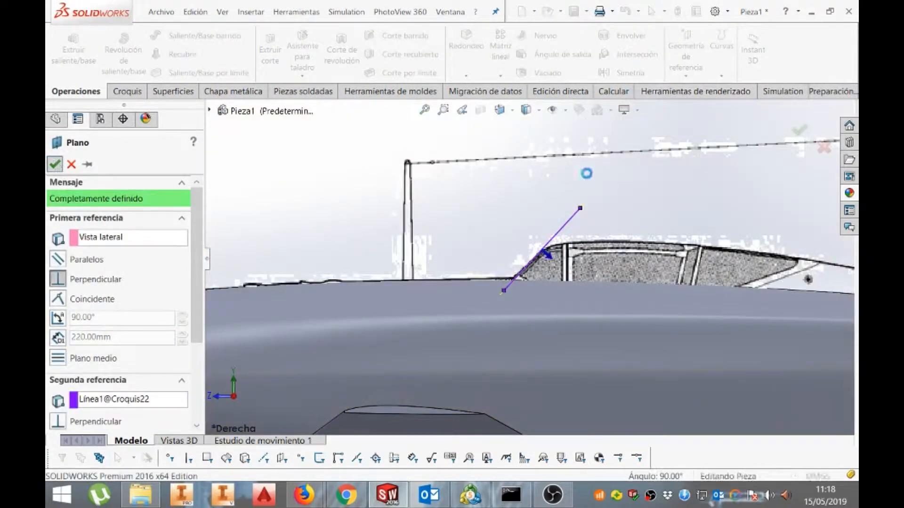
# Start a sketch on the slanted windshield plane and hide Plano8
pyautogui.click(575, 214)
pyautogui.click(624, 184)
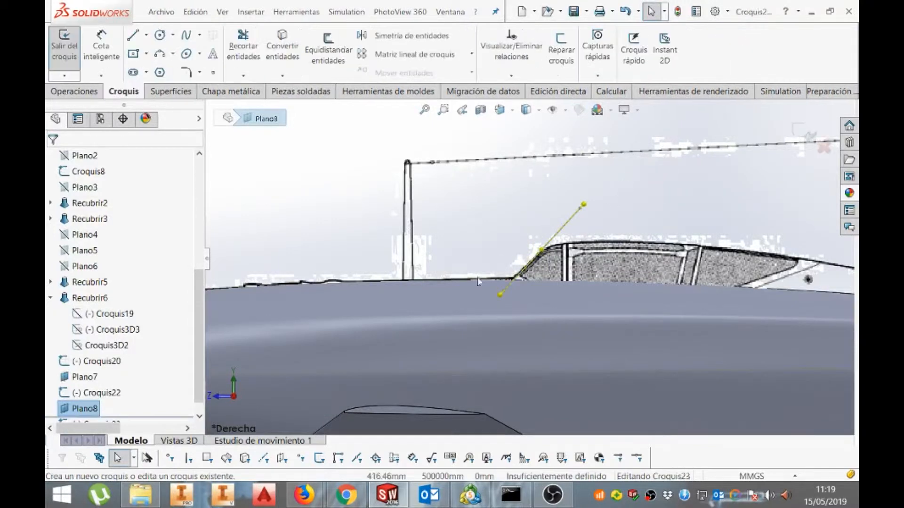
pyautogui.click(113, 393)
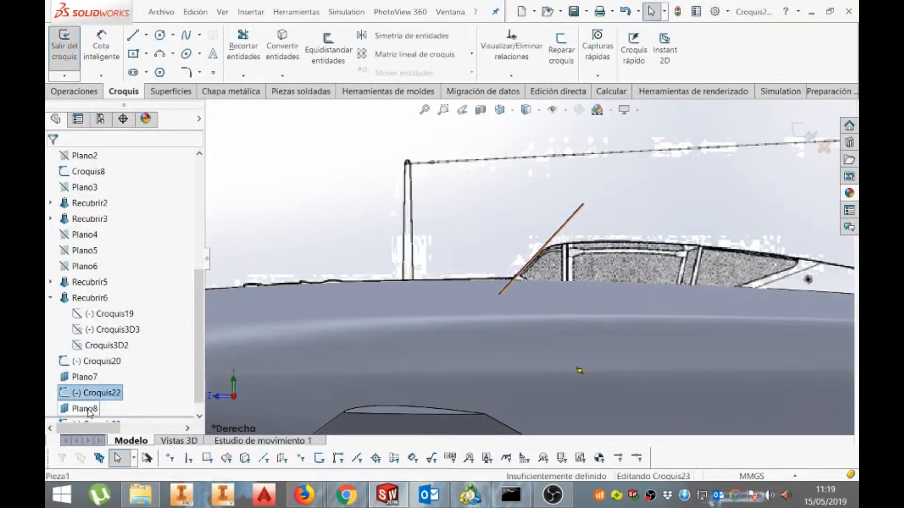
pyautogui.click(89, 410)
pyautogui.click(107, 390)
# Sketch a two-point spline between the canopy's base corners in the front view and pull its end tangent up into an arch
pyautogui.hotkey('ctrl', '1')
pyautogui.scroll(-8, 471, 273)
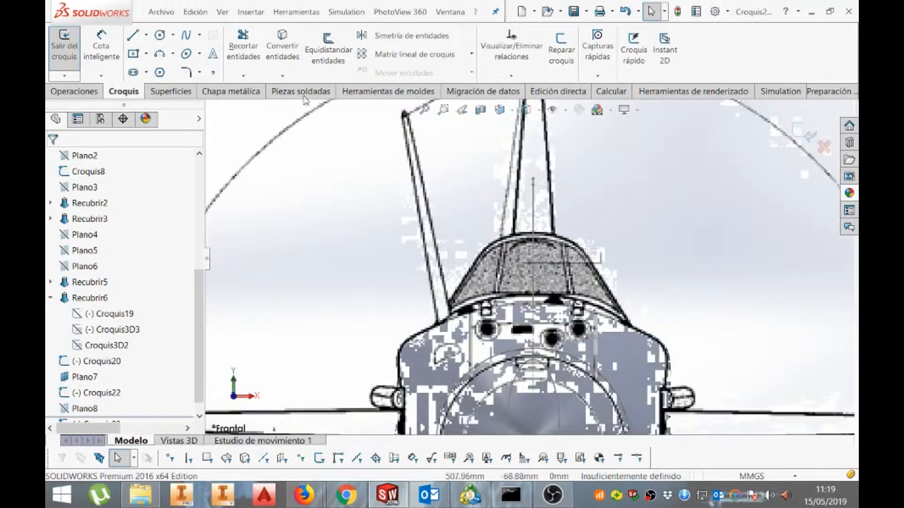
pyautogui.scroll(-4, 533, 260)
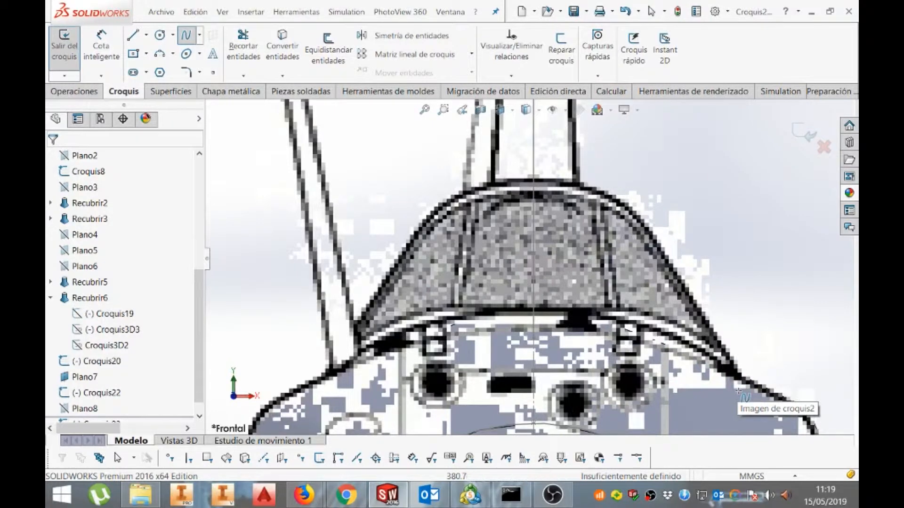
pyautogui.click(738, 391)
pyautogui.doubleClick(338, 378)
pyautogui.press('Escape')
pyautogui.click(500, 383)
pyautogui.moveTo(499, 386)
pyautogui.mouseDown()
pyautogui.moveTo(498, 46)
pyautogui.moveTo(512, 54)
pyautogui.mouseUp()
pyautogui.scroll(2, 478, 166)
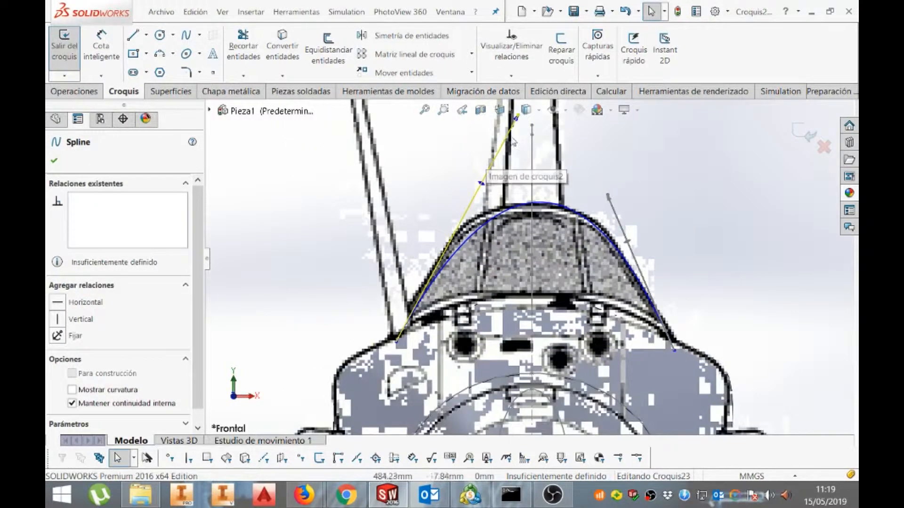
pyautogui.scroll(2, 521, 141)
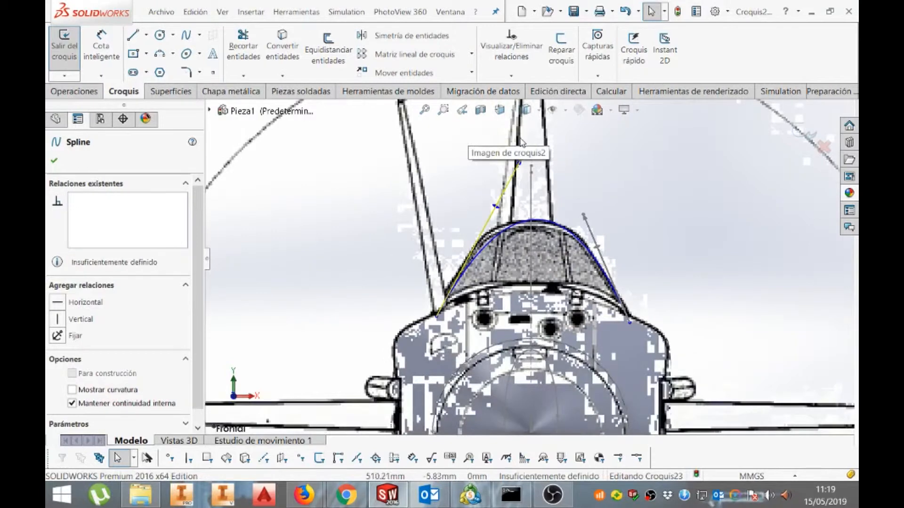
# Adjust the tangent handles at both ends of the spline so that the arch follows the blueprint's canopy outline
pyautogui.scroll(-3, 520, 141)
pyautogui.moveTo(525, 197); pyautogui.dragTo(484, 202)
pyautogui.moveTo(607, 293); pyautogui.dragTo(647, 288)
pyautogui.scroll(3, 512, 298)
pyautogui.scroll(-3, 508, 297)
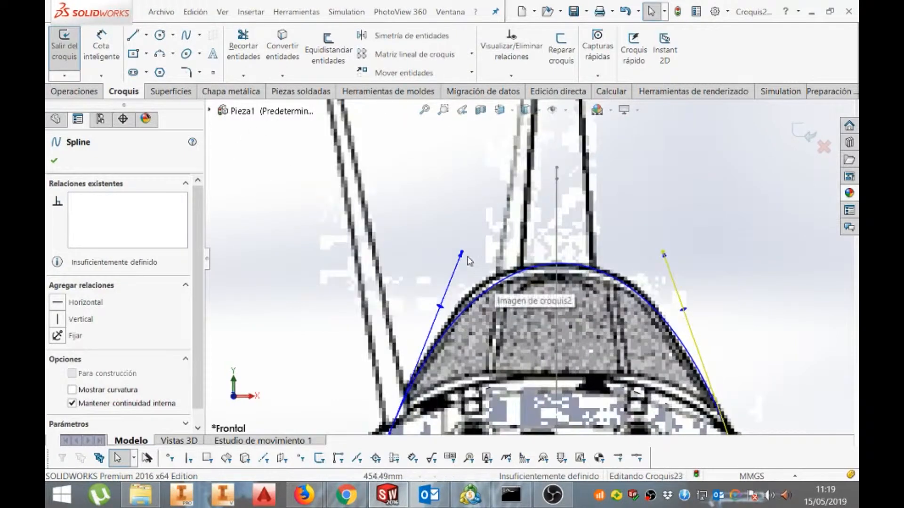
pyautogui.click(457, 251)
pyautogui.moveTo(458, 251); pyautogui.dragTo(444, 252)
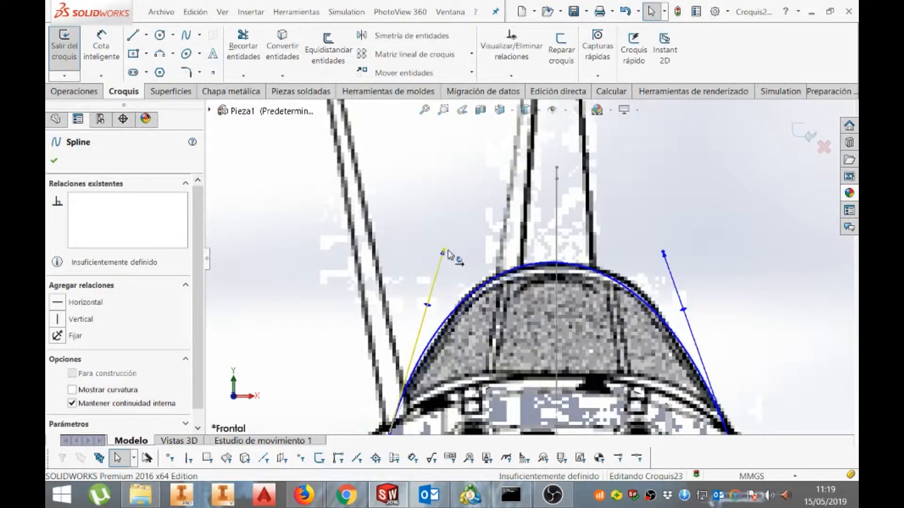
pyautogui.scroll(4, 448, 254)
pyautogui.scroll(-2, 448, 253)
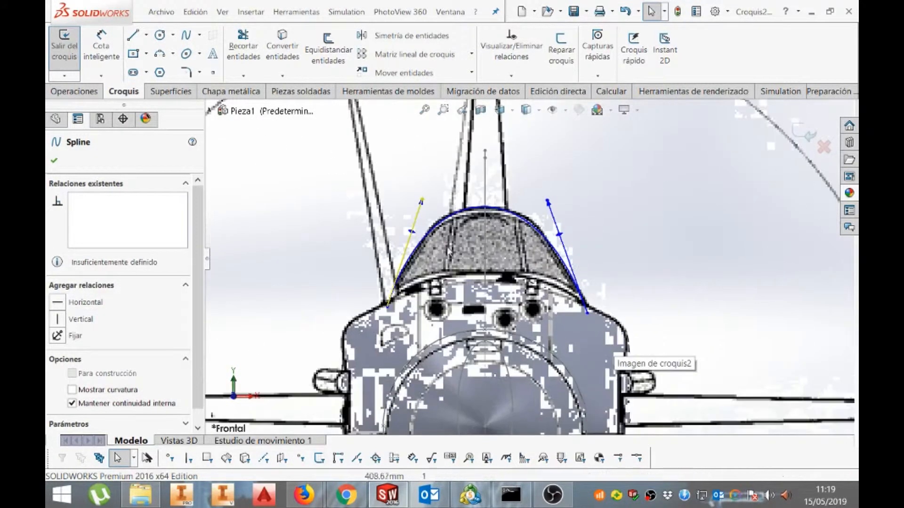
# Try to align the spline's two endpoints with a horizontal and a vertical relation, deleting each relation
pyautogui.click(387, 306)
pyautogui.keyDown('ctrl'); pyautogui.click(587, 314); pyautogui.keyUp('ctrl')
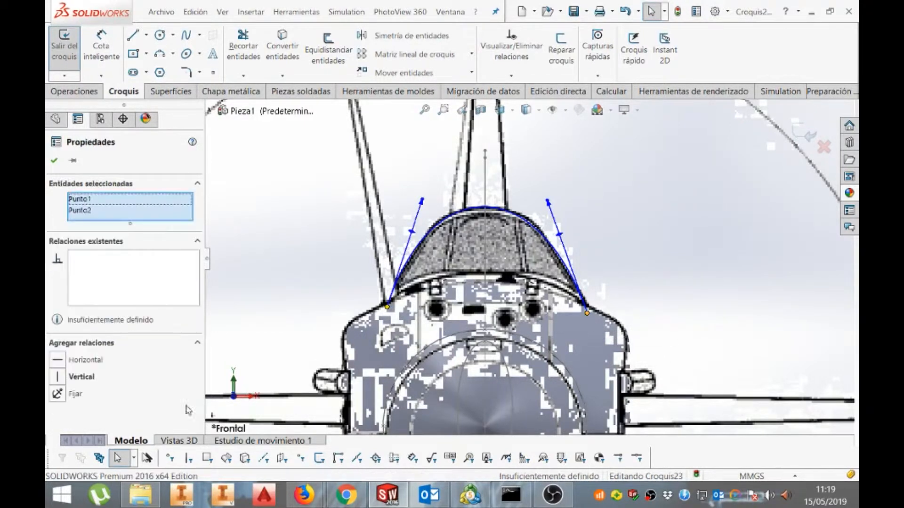
pyautogui.click(58, 361)
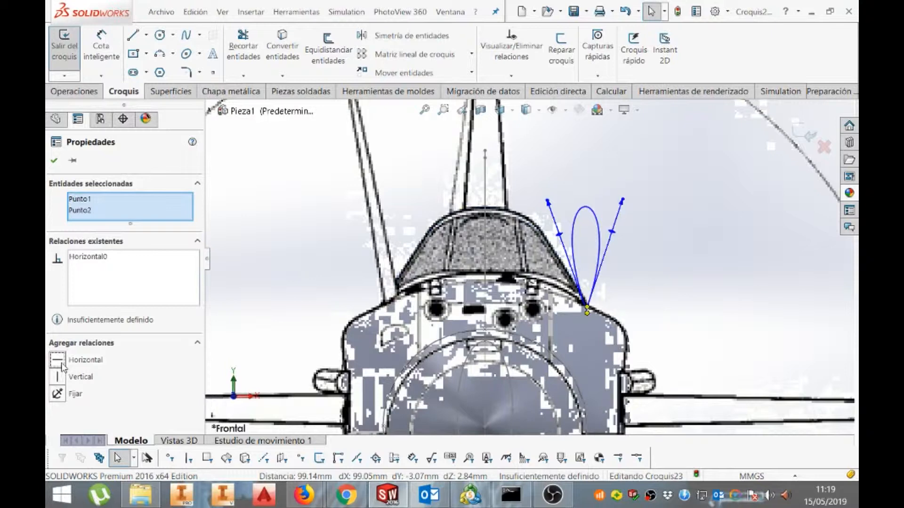
pyautogui.click(100, 258)
pyautogui.press('Delete')
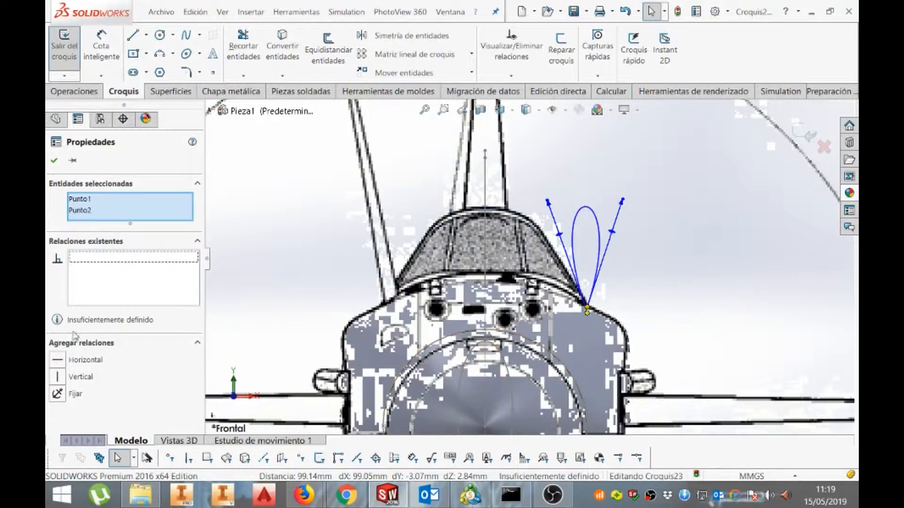
pyautogui.click(58, 377)
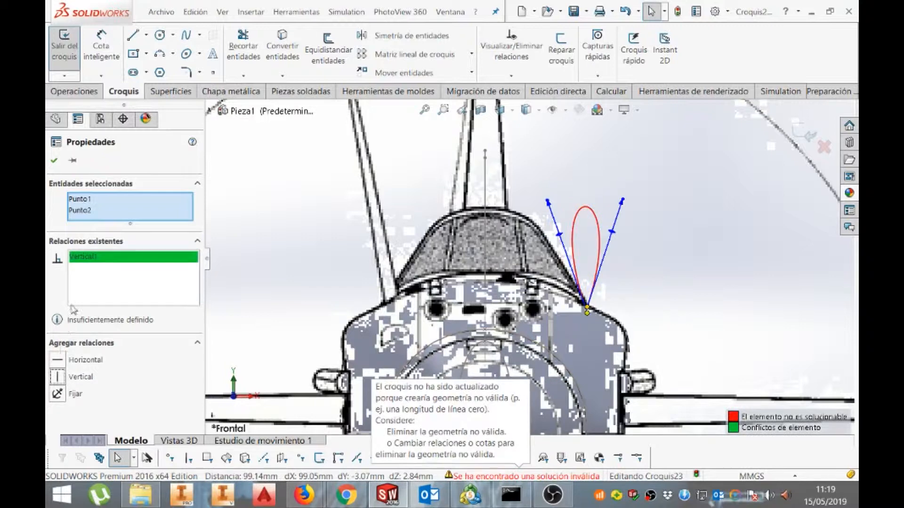
pyautogui.click(94, 258)
pyautogui.press('Delete')
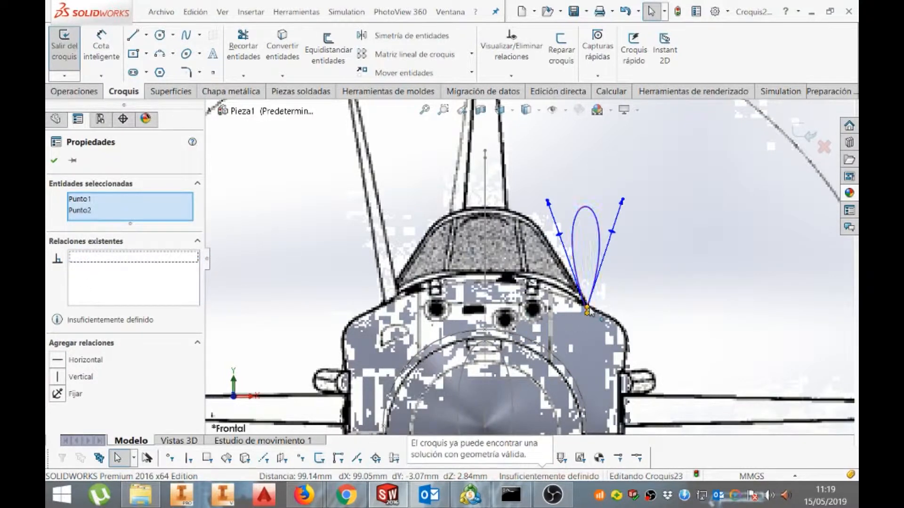
# Try moving the spline's endpoint to the fuselage centre, and undo this move together with the endpoint relation attempts
pyautogui.moveTo(587, 311); pyautogui.dragTo(475, 324)
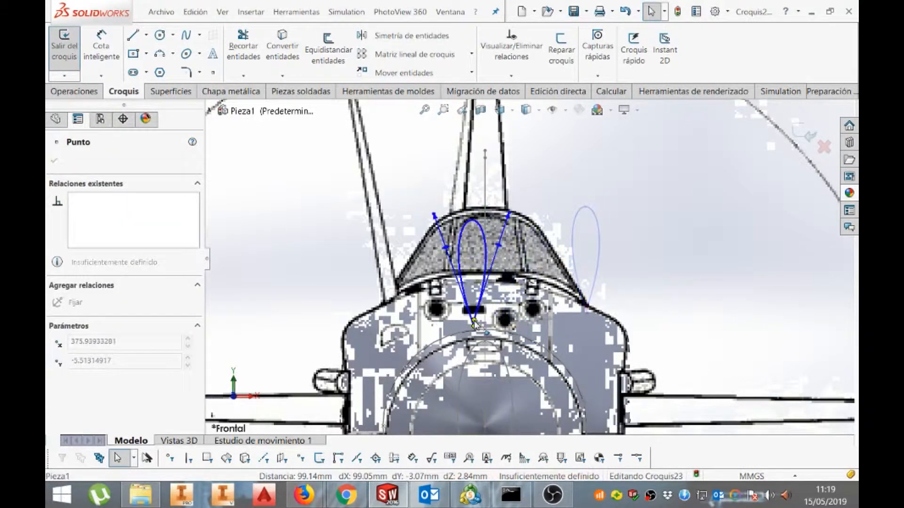
pyautogui.hotkey('ctrl', 'z')
pyautogui.hotkey('ctrl', 'z')
pyautogui.hotkey('ctrl', 'z')
pyautogui.hotkey('ctrl', 'z')
pyautogui.hotkey('ctrl', 'z')
pyautogui.hotkey('ctrl', 'z')
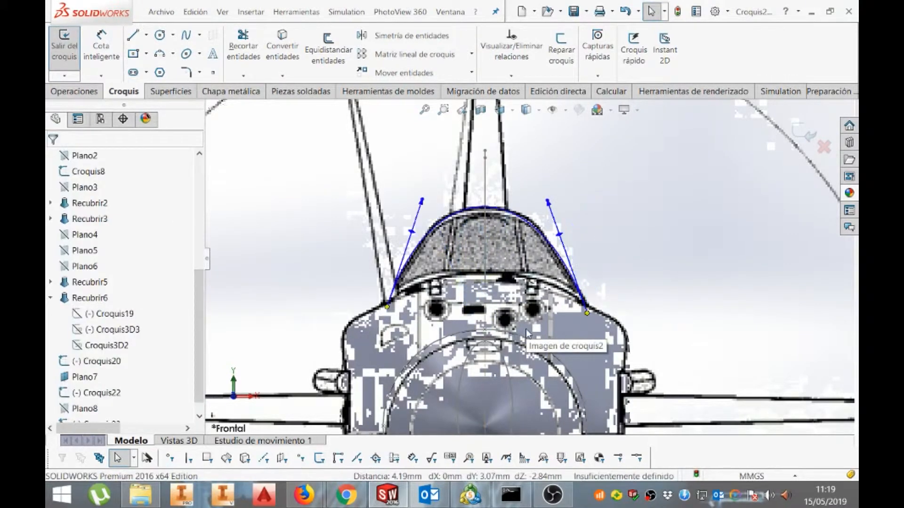
# Draw a horizontal base line from the spline's right endpoint to just below its left endpoint
pyautogui.scroll(-2, 587, 312)
pyautogui.click(577, 322)
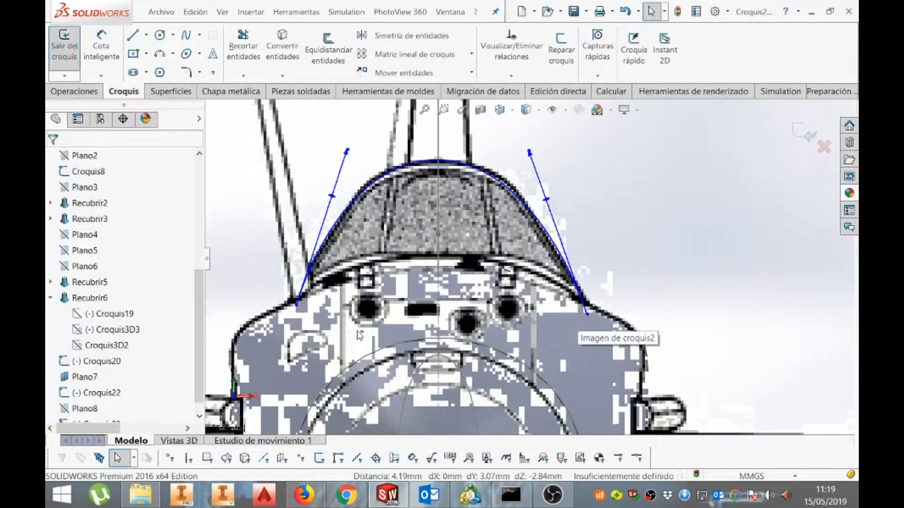
pyautogui.click(133, 34)
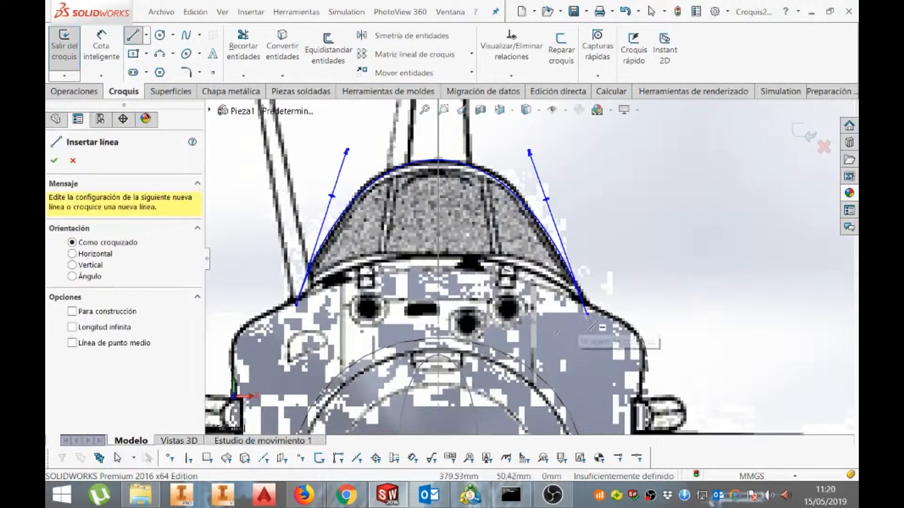
pyautogui.click(586, 313)
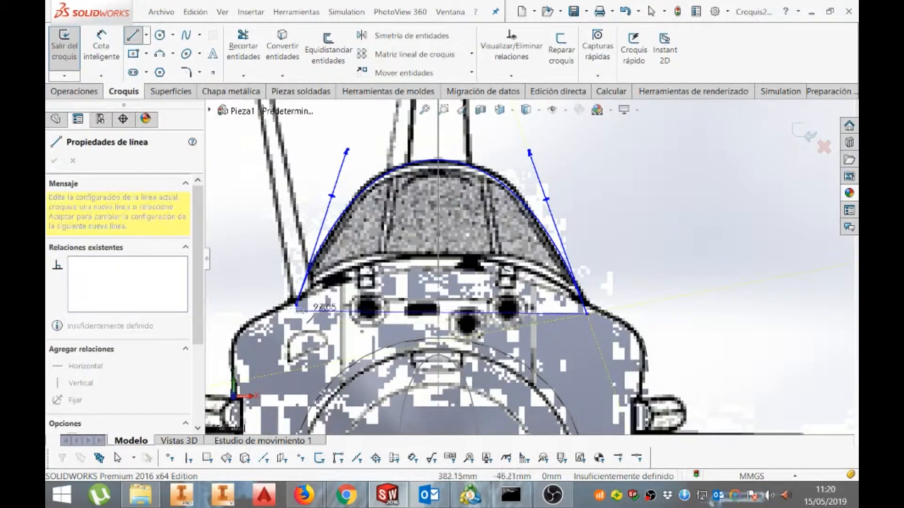
pyautogui.click(297, 311)
pyautogui.press('Escape')
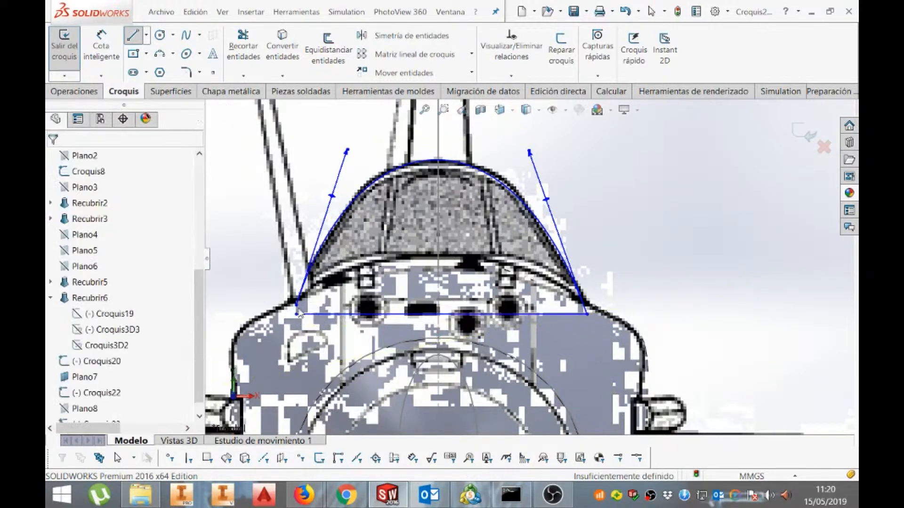
# Attach the spline's left endpoint to the base line's left end and readjust the left tangent to the canopy outline
pyautogui.click(297, 312)
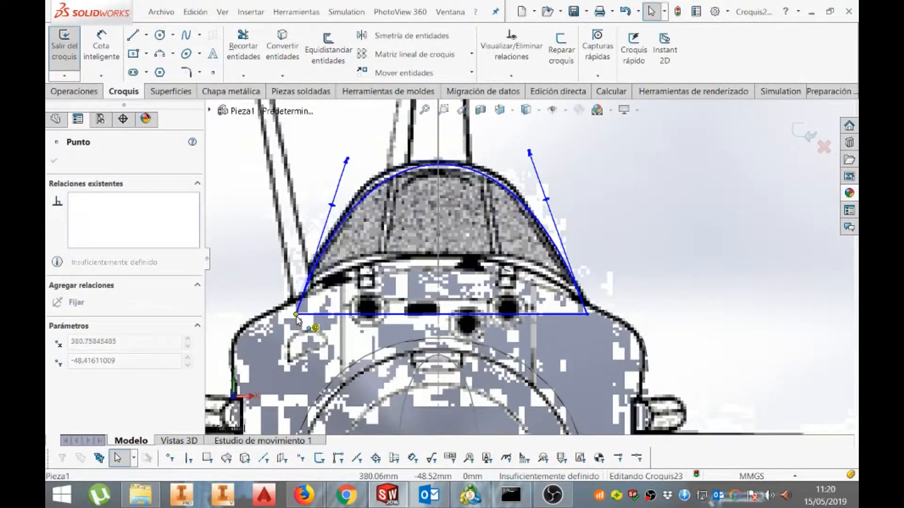
pyautogui.press('Escape')
pyautogui.moveTo(348, 162); pyautogui.dragTo(341, 153)
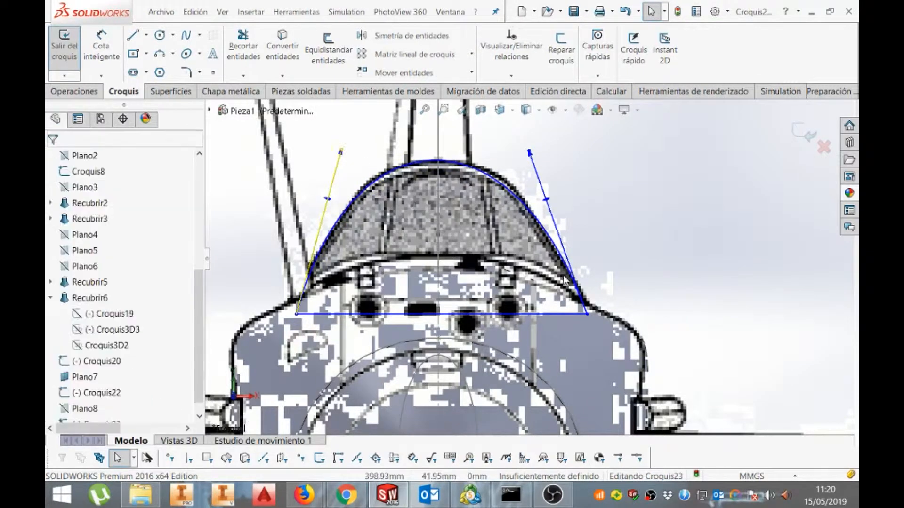
pyautogui.scroll(2, 588, 354)
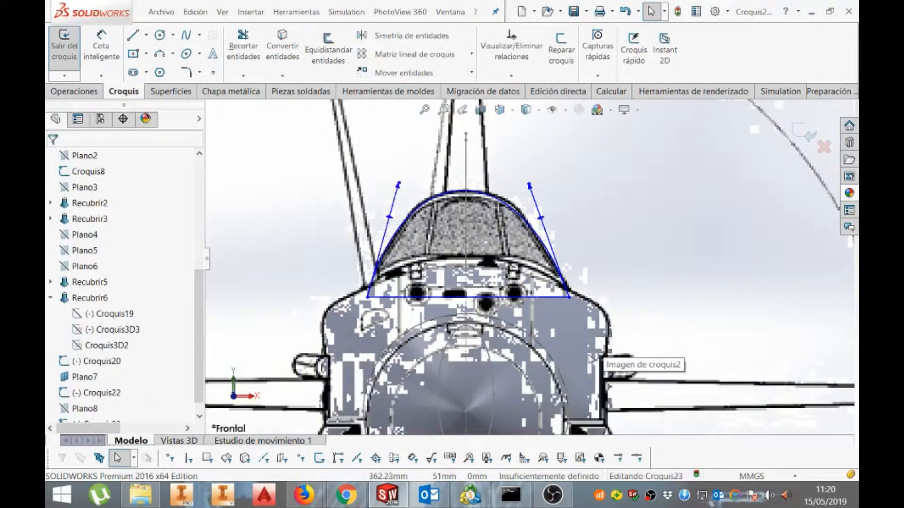
pyautogui.scroll(2, 514, 307)
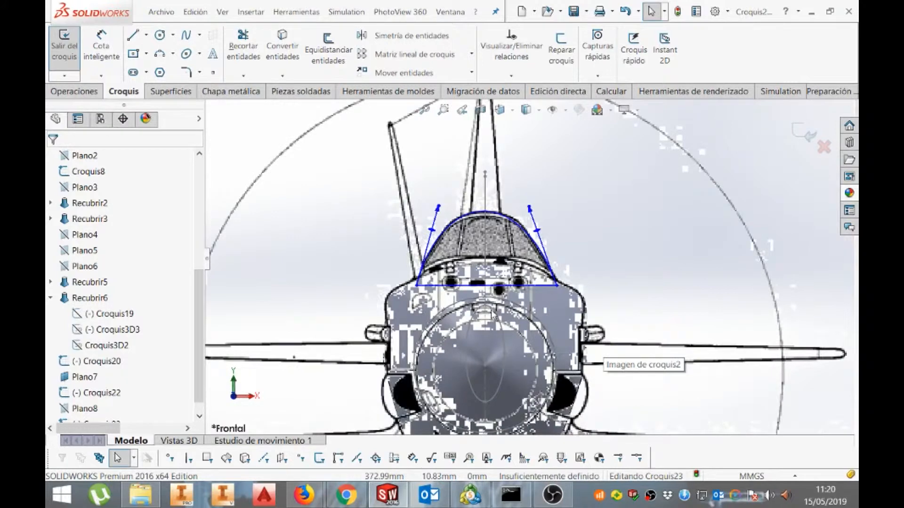
# Check the slanted canopy profile against the blueprint in the side view and exit the sketch
pyautogui.press('Left')
pyautogui.press('Left')
pyautogui.press('Left')
pyautogui.press('Left')
pyautogui.press('Left')
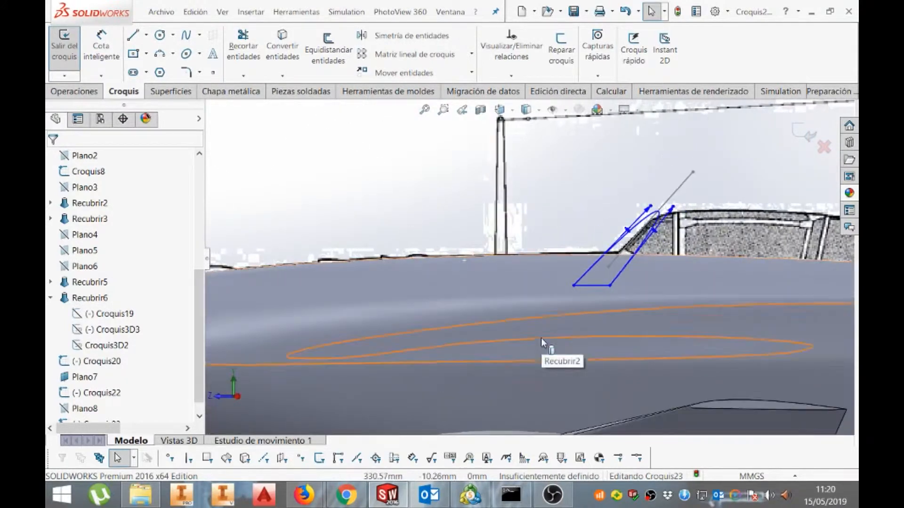
pyautogui.scroll(4, 541, 339)
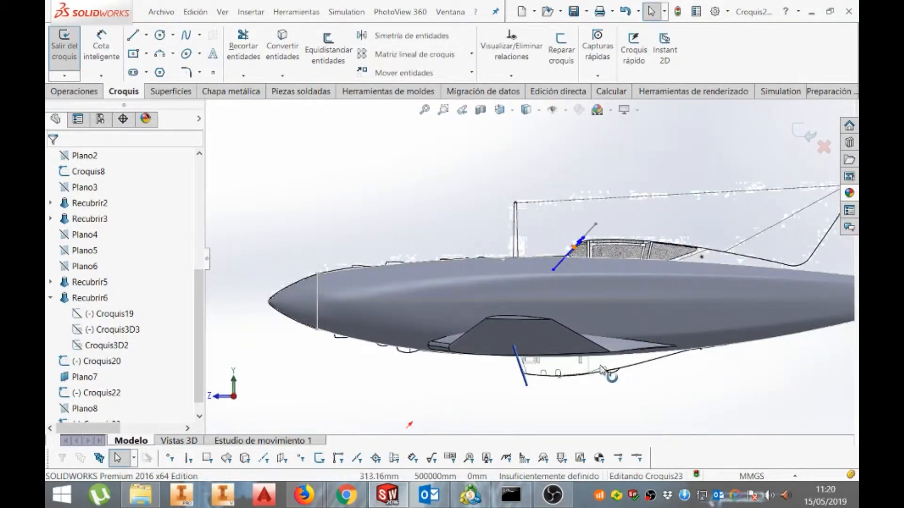
pyautogui.scroll(3, 615, 321)
pyautogui.scroll(-3, 598, 278)
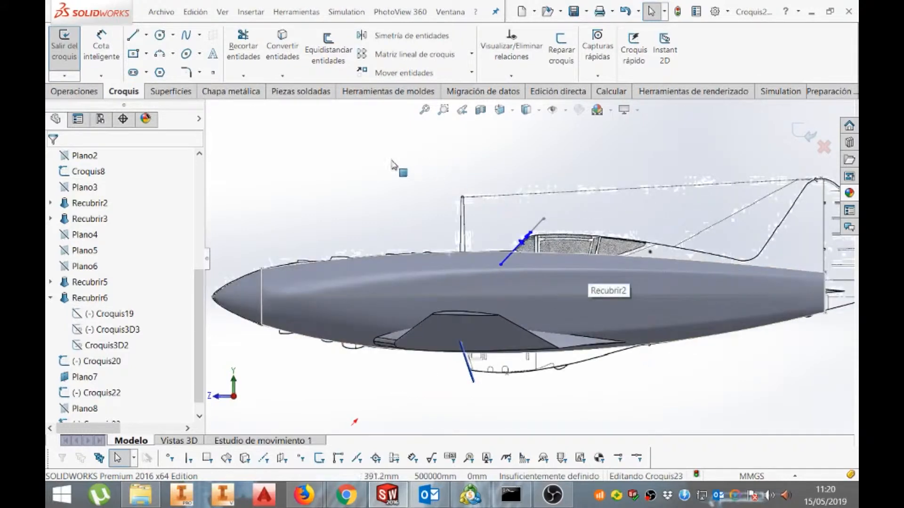
pyautogui.click(800, 133)
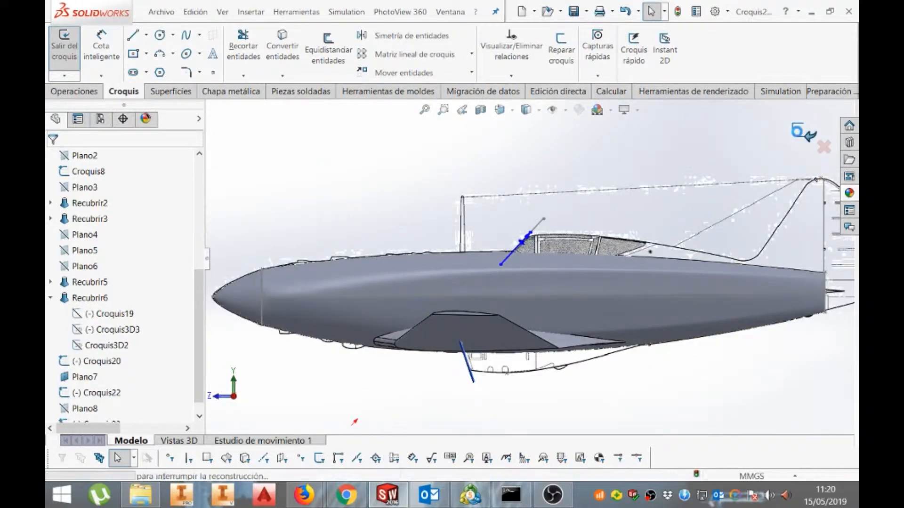
# Sketch a point on the Vista lateral plane at about X 960.8, Y 43.1, below the tail fin's front root, and exit the sketch
pyautogui.scroll(-3, 607, 258)
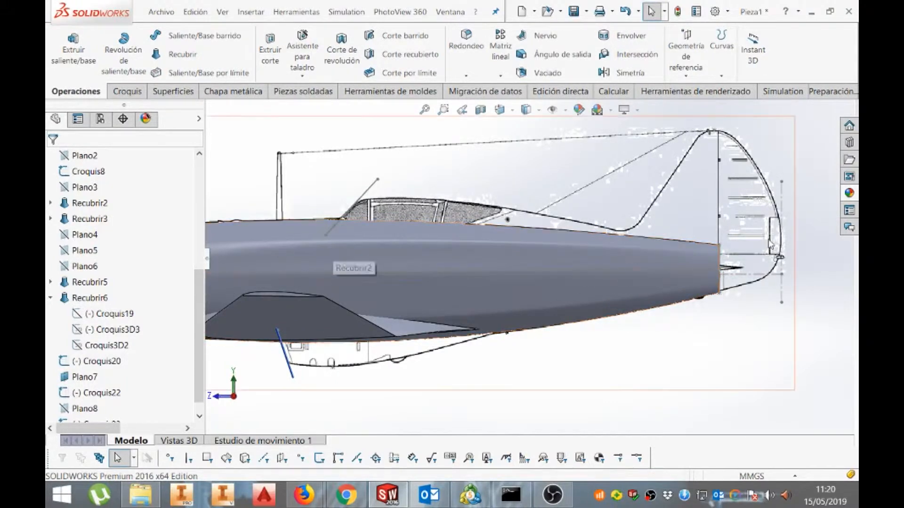
pyautogui.scroll(5, 183, 212)
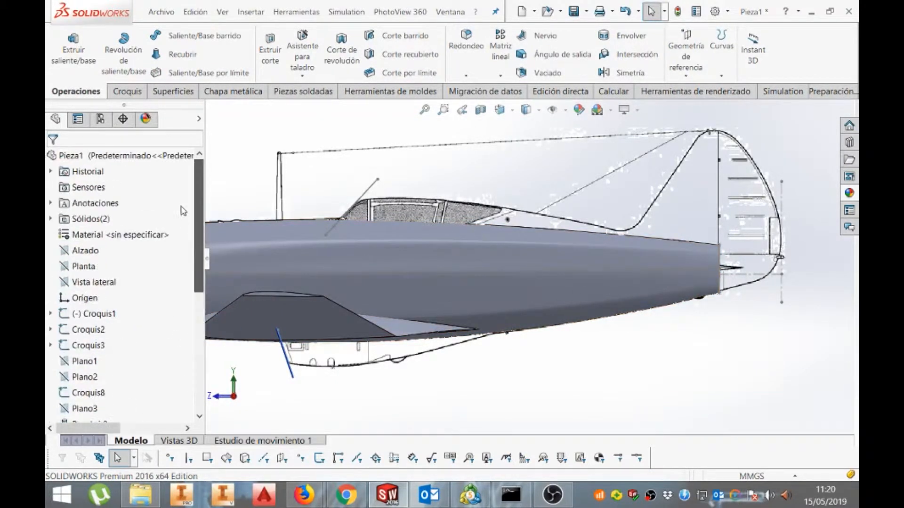
pyautogui.click(93, 282)
pyautogui.click(123, 269)
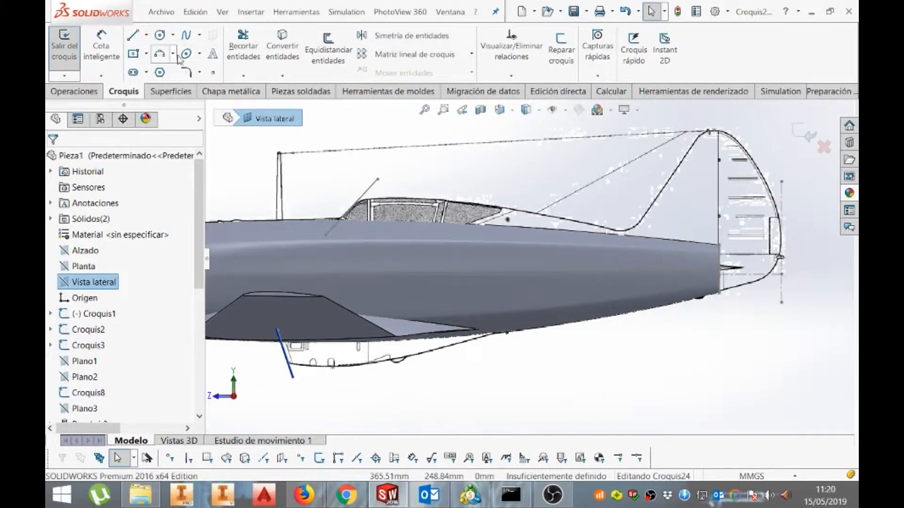
pyautogui.click(212, 72)
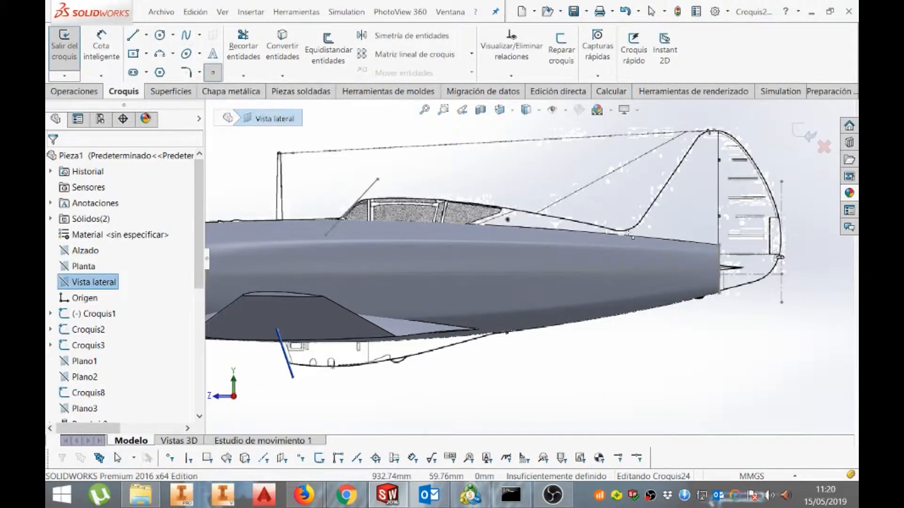
pyautogui.scroll(-2, 632, 237)
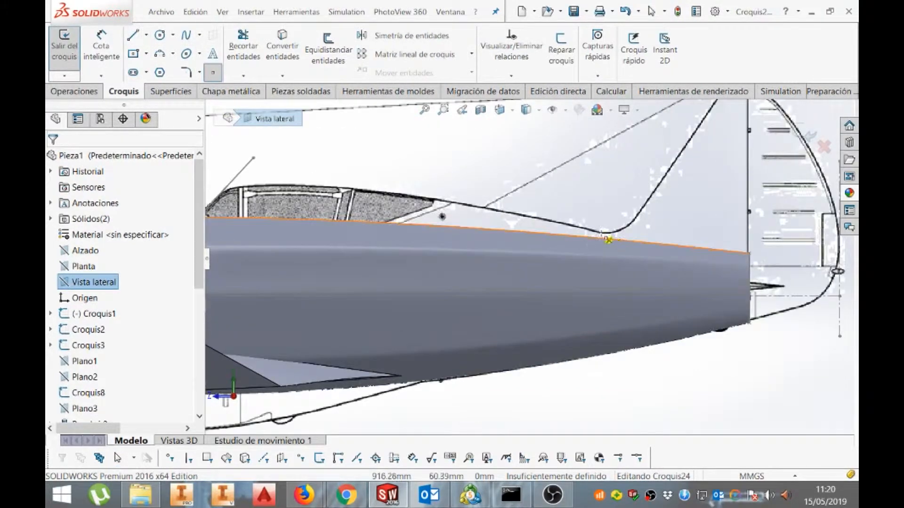
pyautogui.click(646, 253)
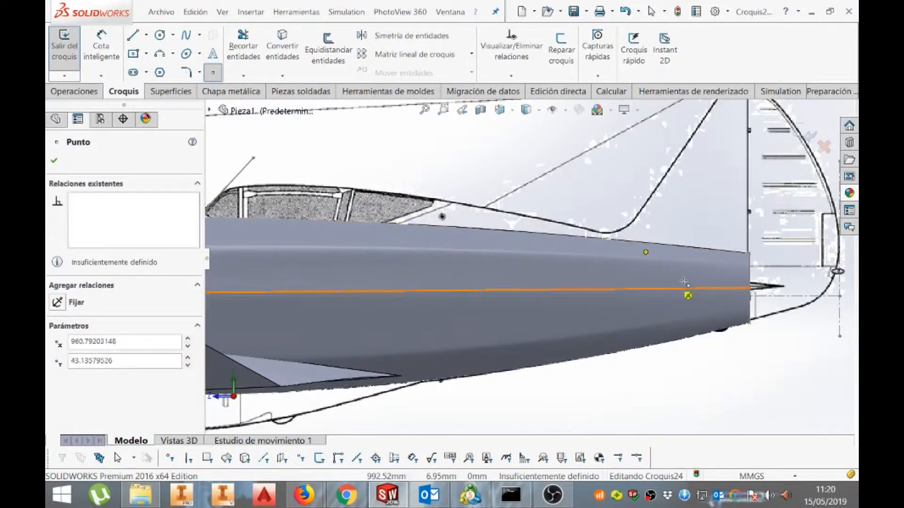
pyautogui.click(807, 134)
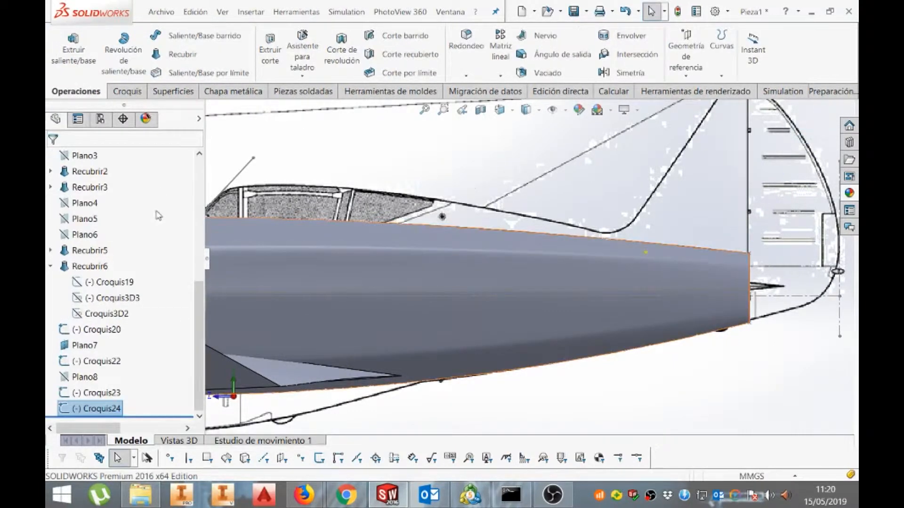
# On the Vista lateral plane, sketch a spline from the rear fuselage point to just below the canopy profile's base line
pyautogui.scroll(5, 132, 306)
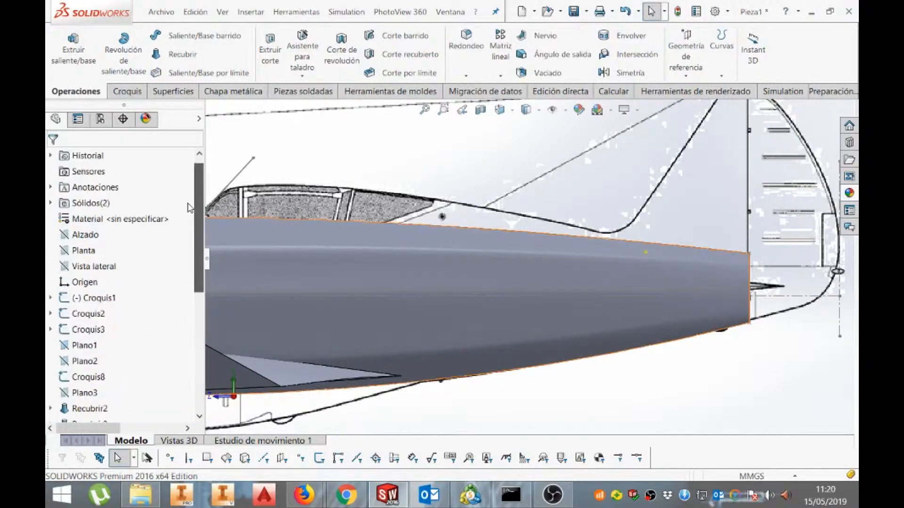
pyautogui.click(108, 267)
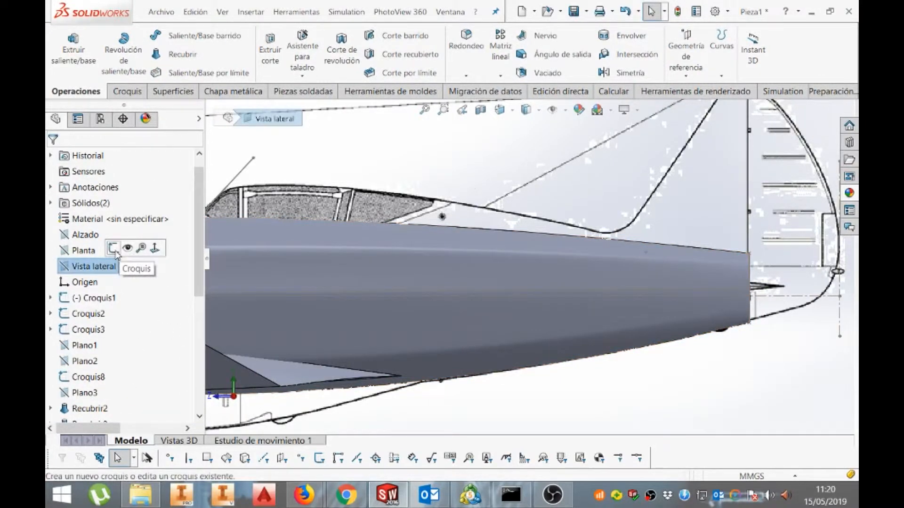
pyautogui.click(134, 247)
pyautogui.click(195, 37)
pyautogui.scroll(2, 529, 257)
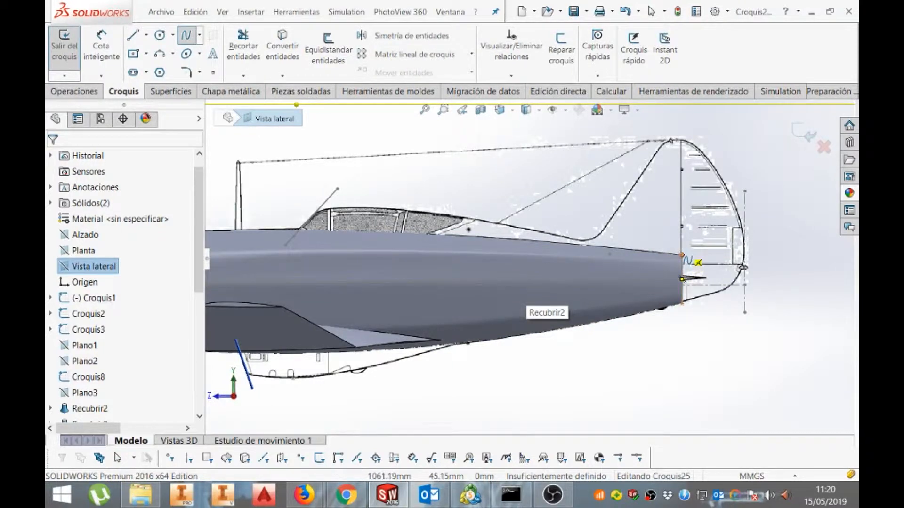
pyautogui.click(609, 255)
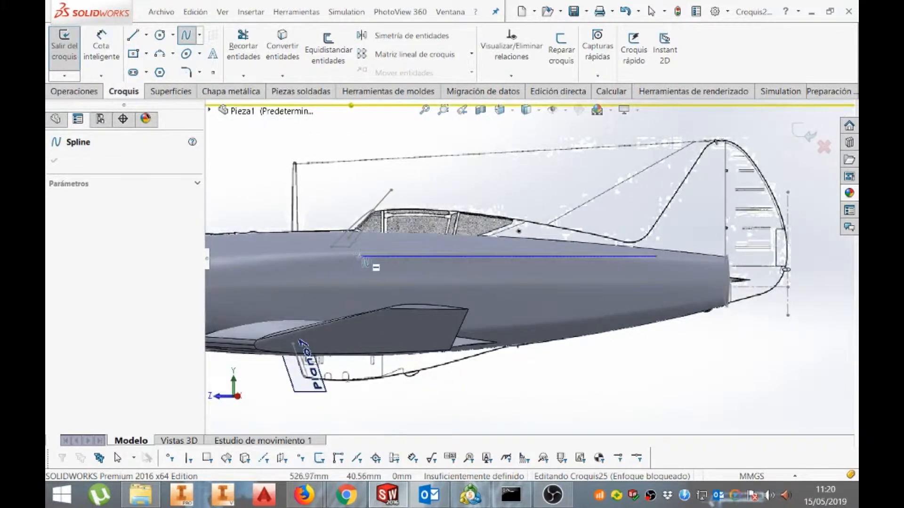
pyautogui.scroll(-3, 362, 265)
pyautogui.click(377, 244)
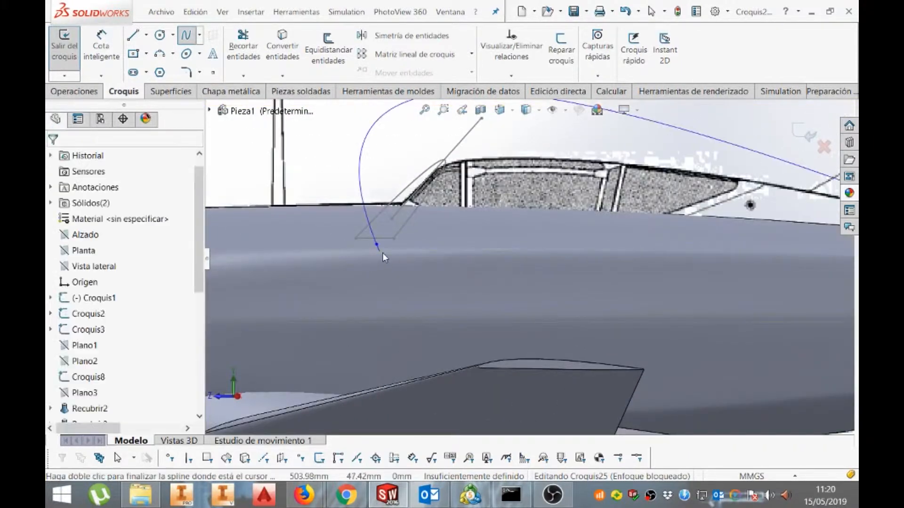
pyautogui.doubleClick(382, 252)
# Pierce the spline's front end with the canopy profile's base line and exit the sketch
pyautogui.scroll(-2, 382, 245)
pyautogui.click(392, 231)
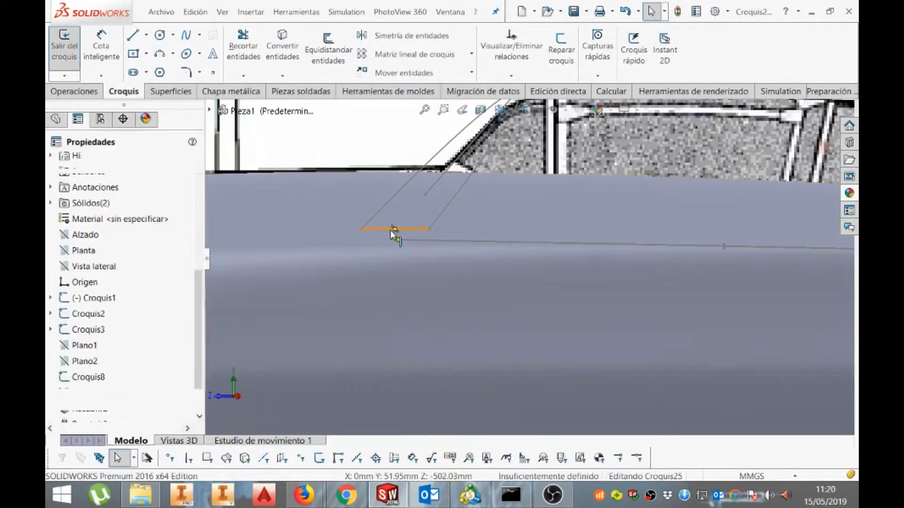
pyautogui.keyDown('ctrl'); pyautogui.click(396, 229); pyautogui.keyUp('ctrl')
pyautogui.click(58, 360)
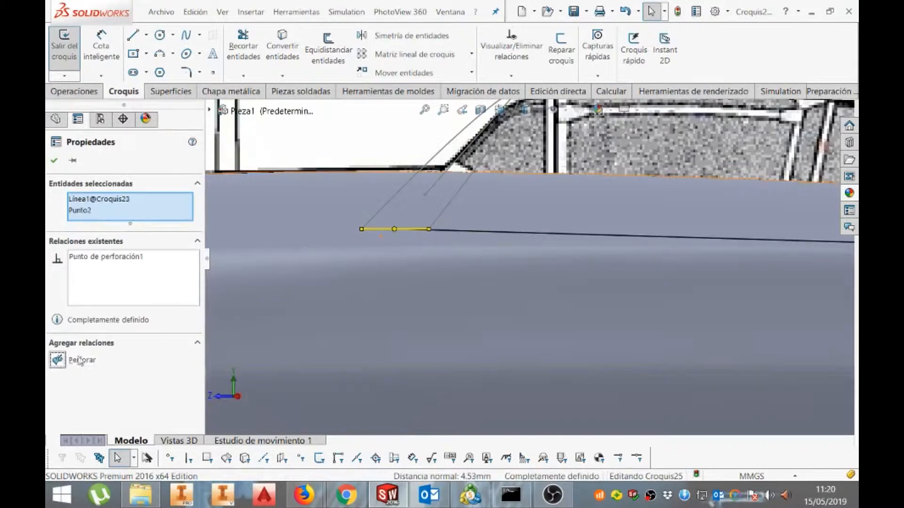
pyautogui.click(55, 161)
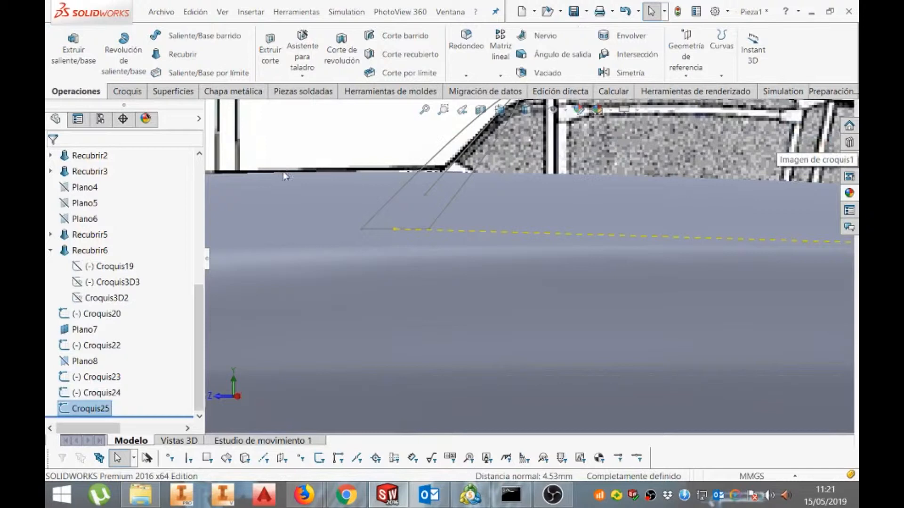
# Clear the selection and save the part
pyautogui.press('Escape')
pyautogui.click(588, 9)
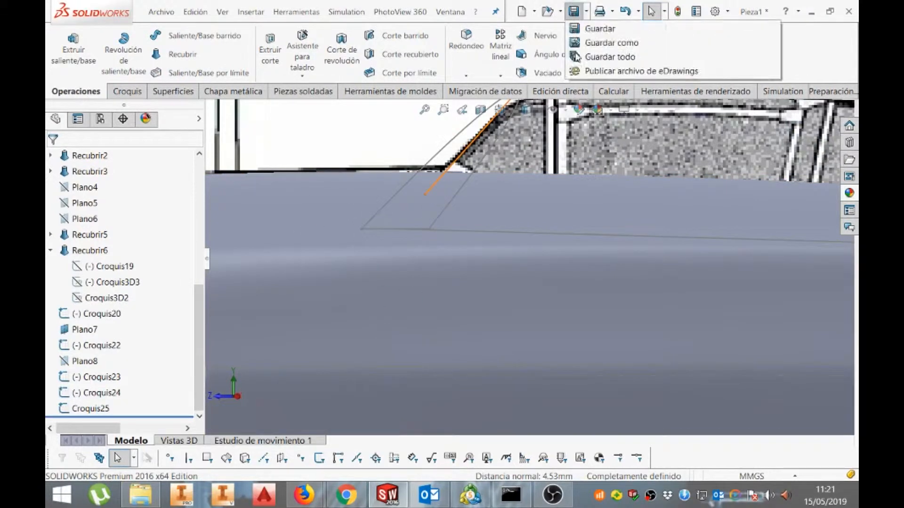
pyautogui.click(596, 27)
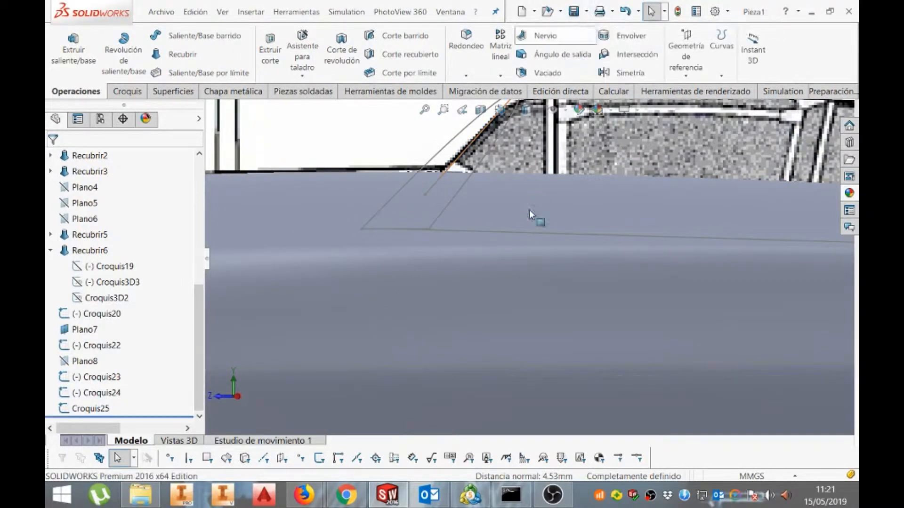
# Hide Croquis22, the slanted reference line running along the windshield
pyautogui.scroll(3, 509, 282)
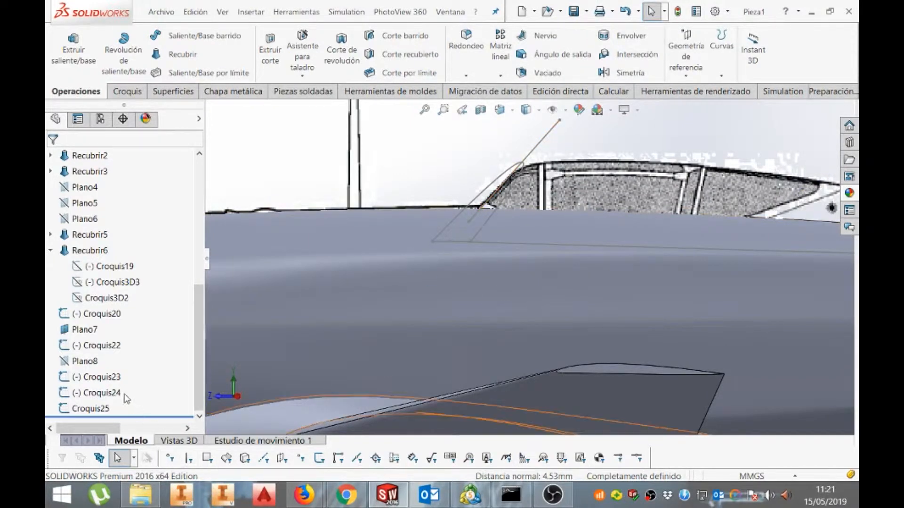
pyautogui.click(98, 393)
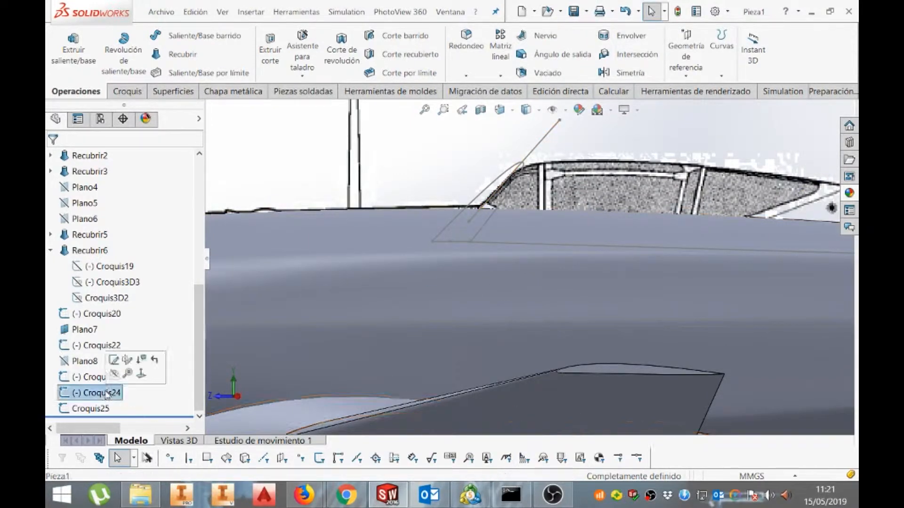
pyautogui.click(551, 135)
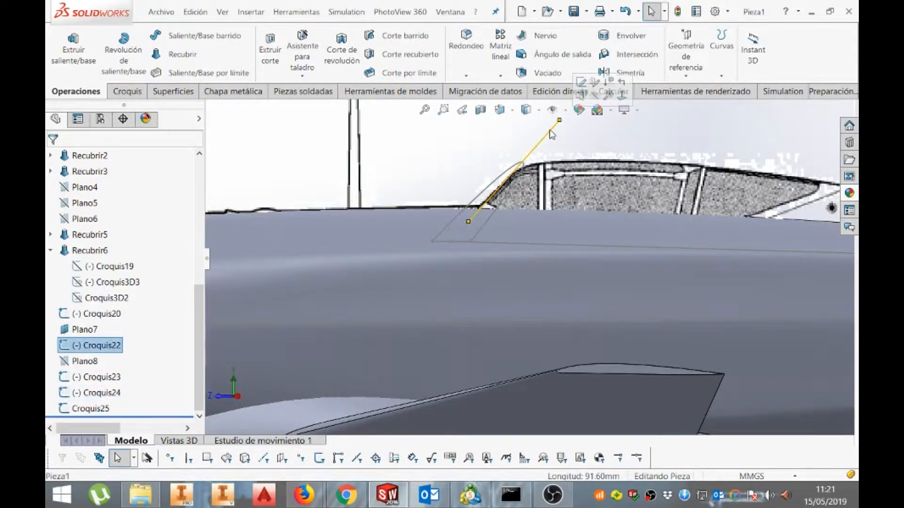
pyautogui.click(112, 349)
pyautogui.click(149, 315)
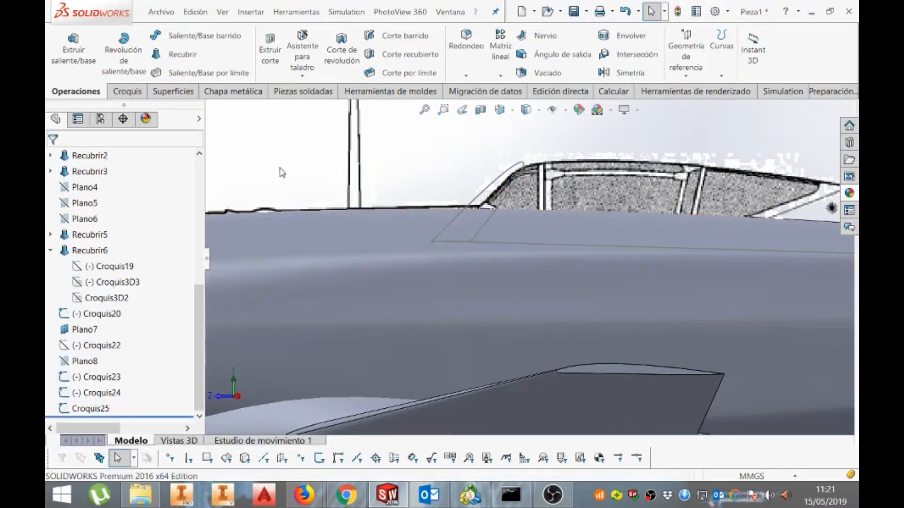
# On the Vista lateral plane, sketch a spline from the rear fuselage point to about X 561.4, Y 110.1 on the canopy roof
pyautogui.moveTo(195, 339); pyautogui.dragTo(196, 214)
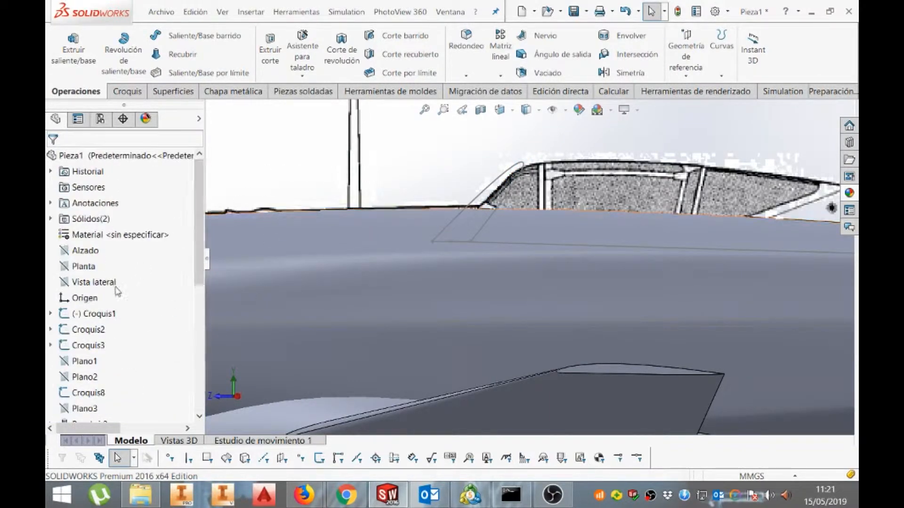
pyautogui.click(94, 282)
pyautogui.click(117, 267)
pyautogui.click(186, 35)
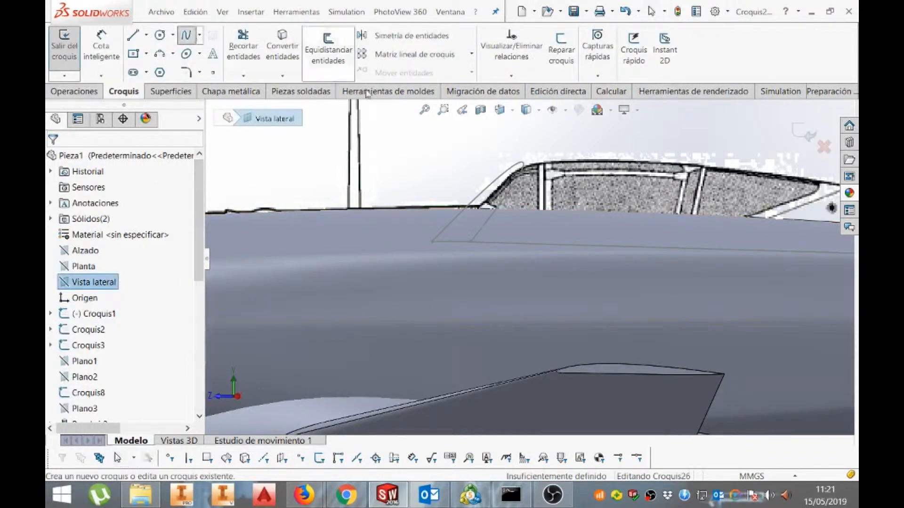
pyautogui.scroll(5, 570, 178)
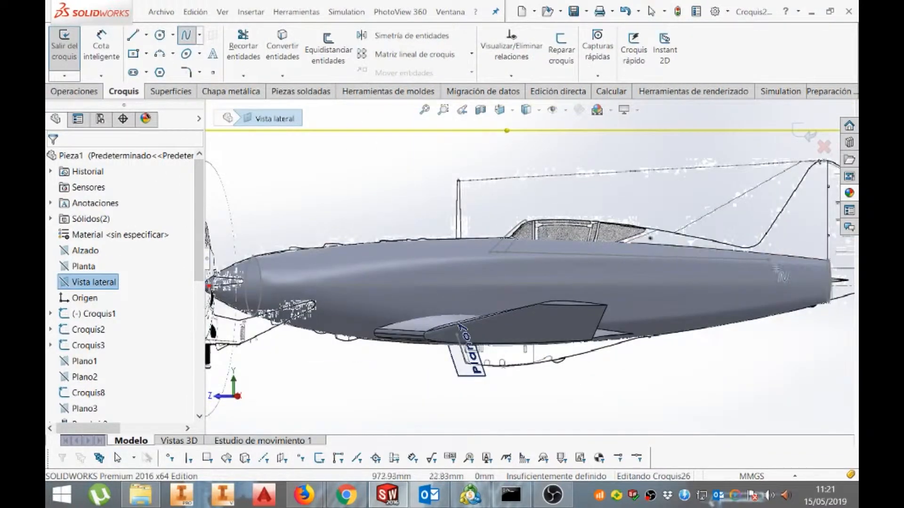
pyautogui.click(768, 260)
pyautogui.scroll(-6, 559, 223)
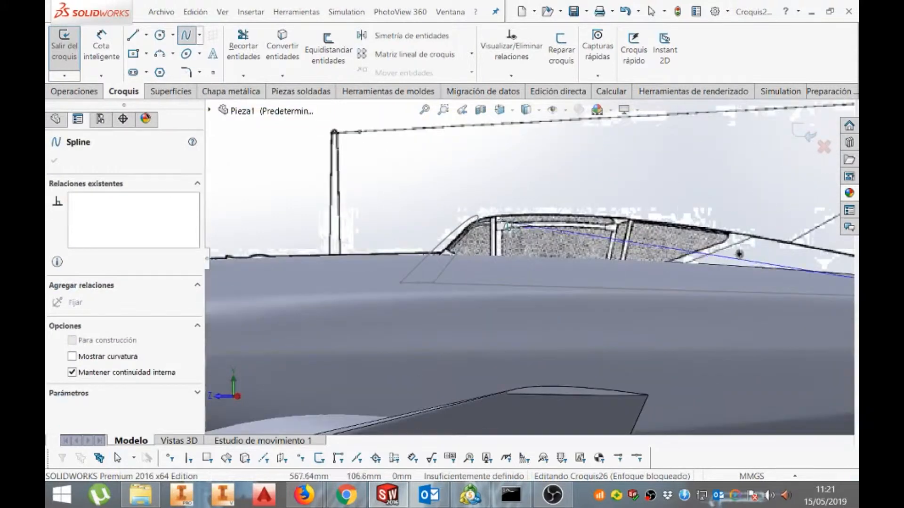
pyautogui.doubleClick(492, 215)
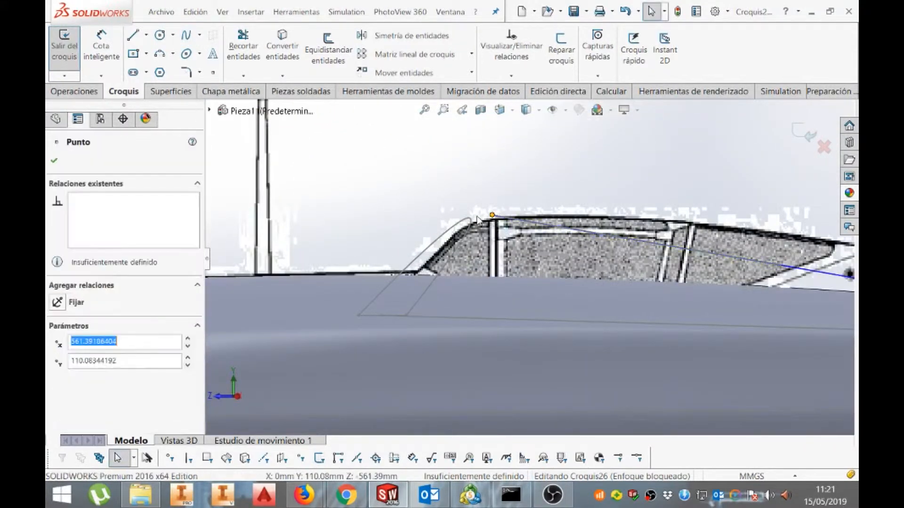
# Pierce the upper spline's front end with the windshield profile spline of Croquis23
pyautogui.keyDown('ctrl'); pyautogui.click(471, 220); pyautogui.keyUp('ctrl')
pyautogui.click(81, 408)
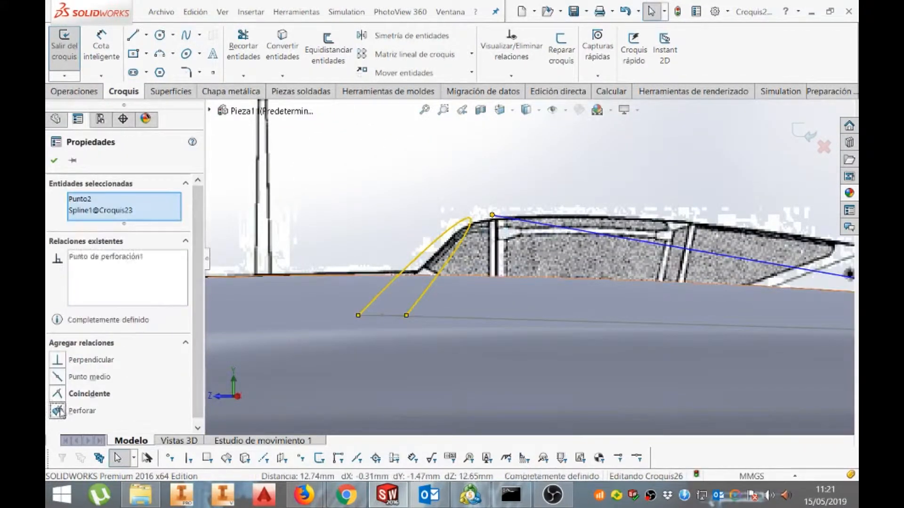
pyautogui.click(54, 160)
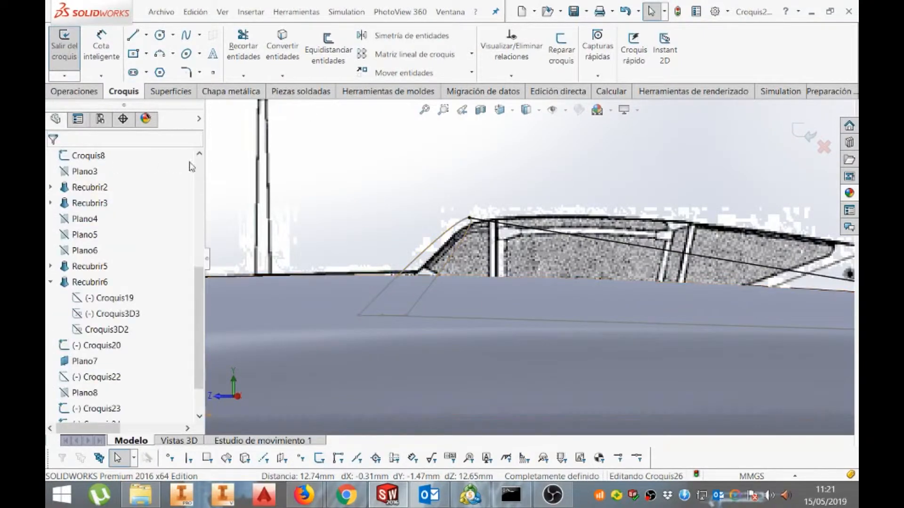
# In the right side view, bend the upper spline by its end tangents so it follows the blueprint's canopy roof
pyautogui.hotkey('ctrl', '4')
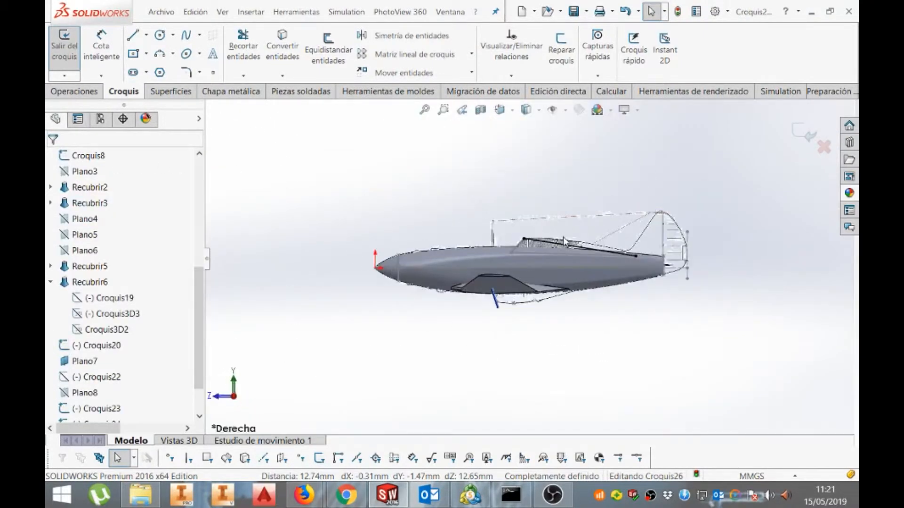
pyautogui.scroll(-3, 553, 249)
pyautogui.click(553, 292)
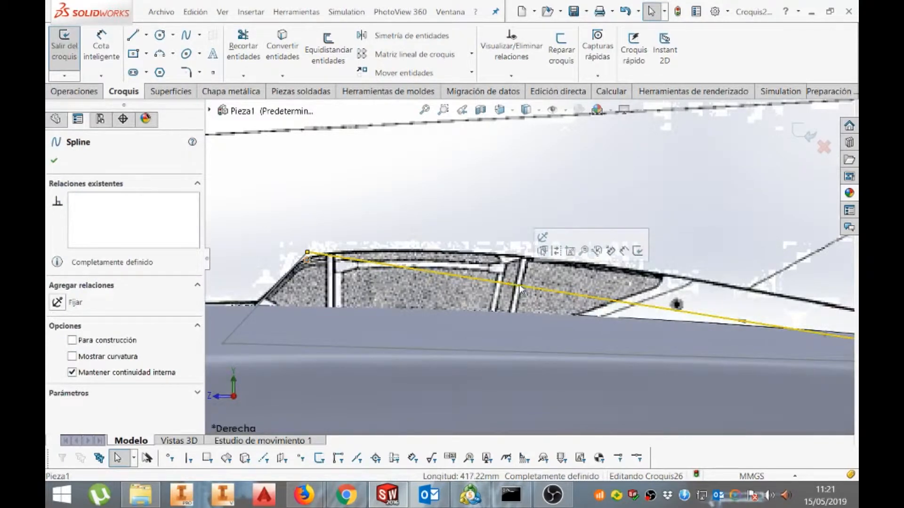
pyautogui.scroll(-3, 522, 289)
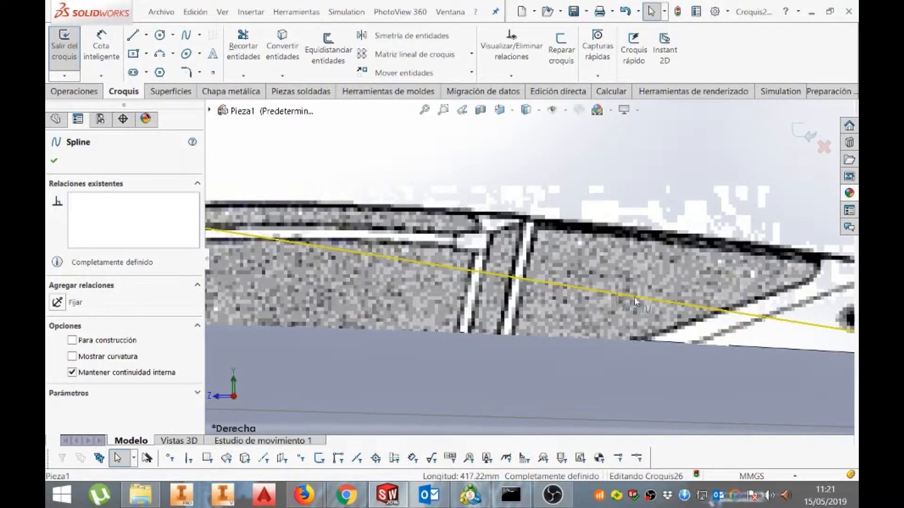
pyautogui.scroll(2, 634, 297)
pyautogui.moveTo(789, 312); pyautogui.dragTo(752, 249)
pyautogui.scroll(-1, 508, 235)
pyautogui.moveTo(462, 222); pyautogui.dragTo(515, 216)
pyautogui.scroll(1, 527, 255)
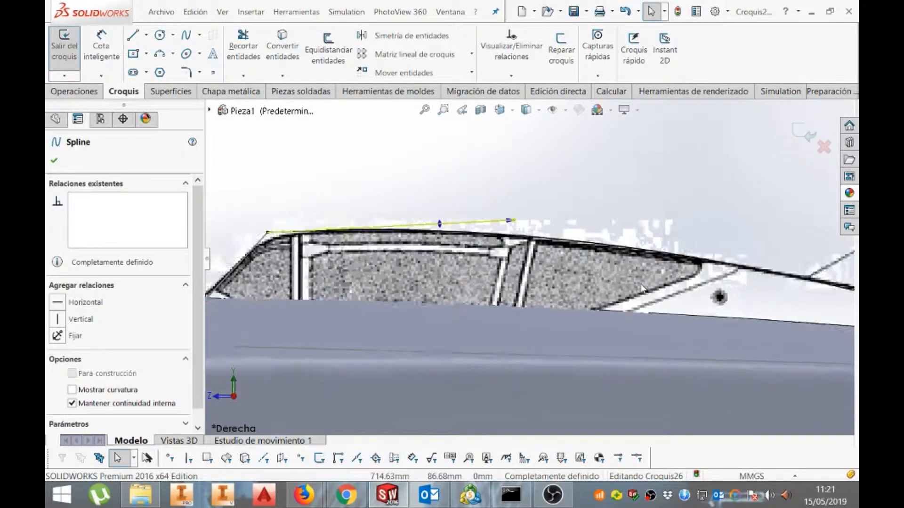
# Readjust the upper spline's rear tangent to the blueprint's outline behind the canopy and exit the sketch
pyautogui.scroll(4, 643, 288)
pyautogui.scroll(-3, 655, 282)
pyautogui.moveTo(644, 270); pyautogui.dragTo(674, 281)
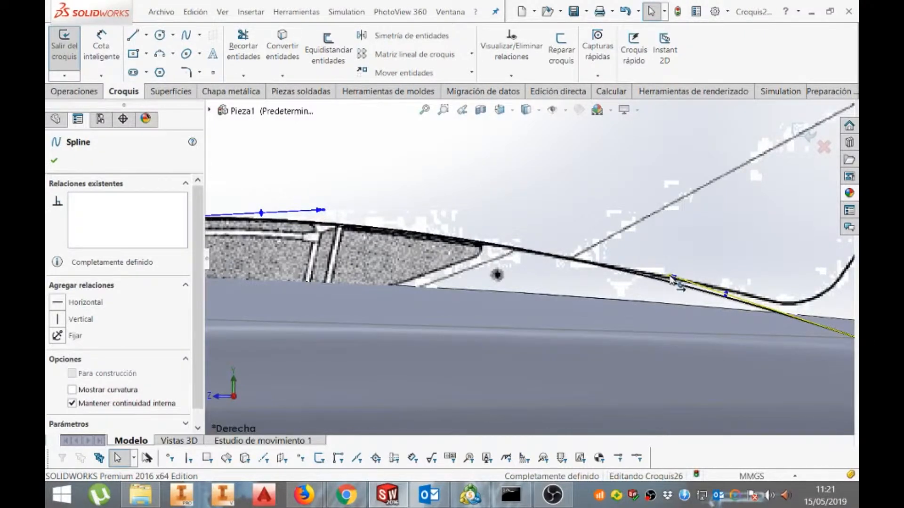
pyautogui.scroll(3, 675, 287)
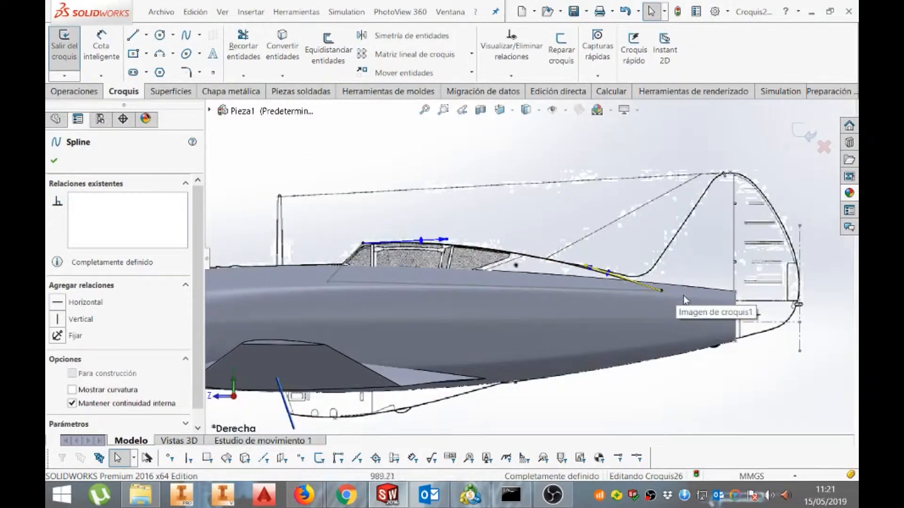
pyautogui.press('Escape')
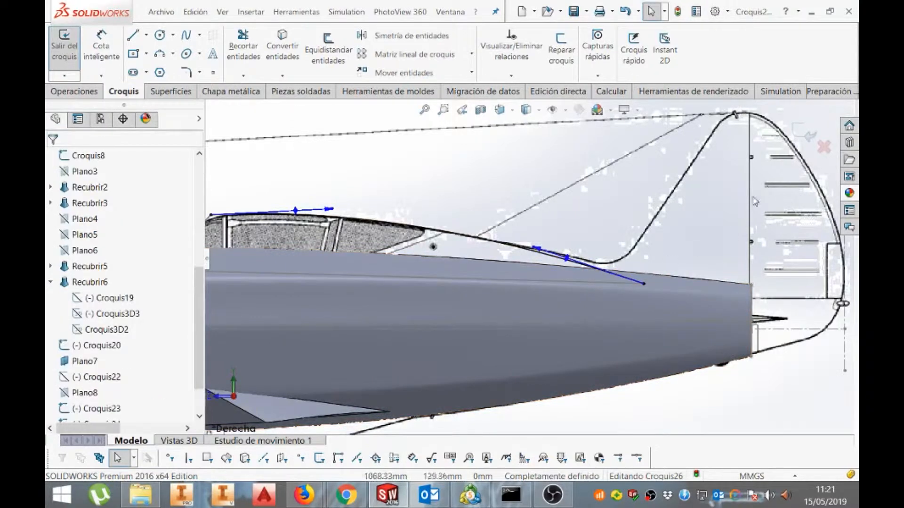
pyautogui.click(811, 136)
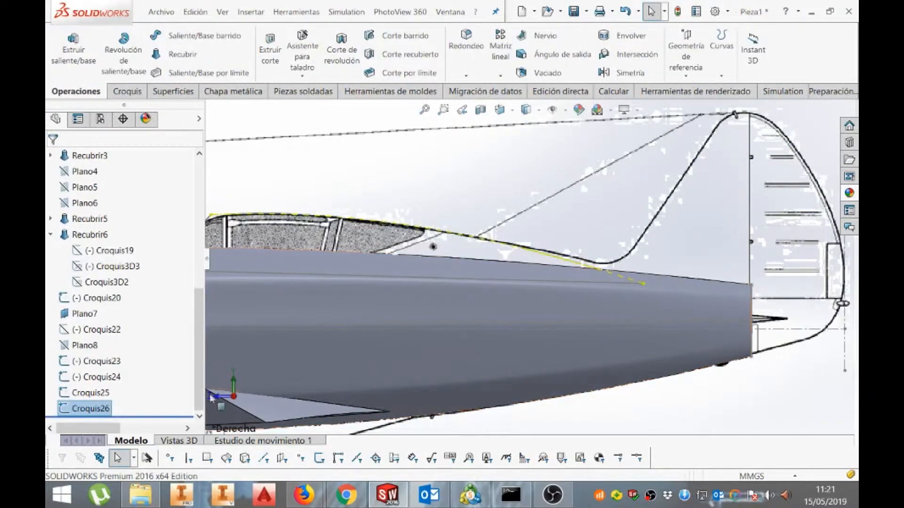
# Edit Croquis24, move its point rearward to about X 976.95, Y 42.28, and exit the sketch
pyautogui.click(109, 362)
pyautogui.click(108, 377)
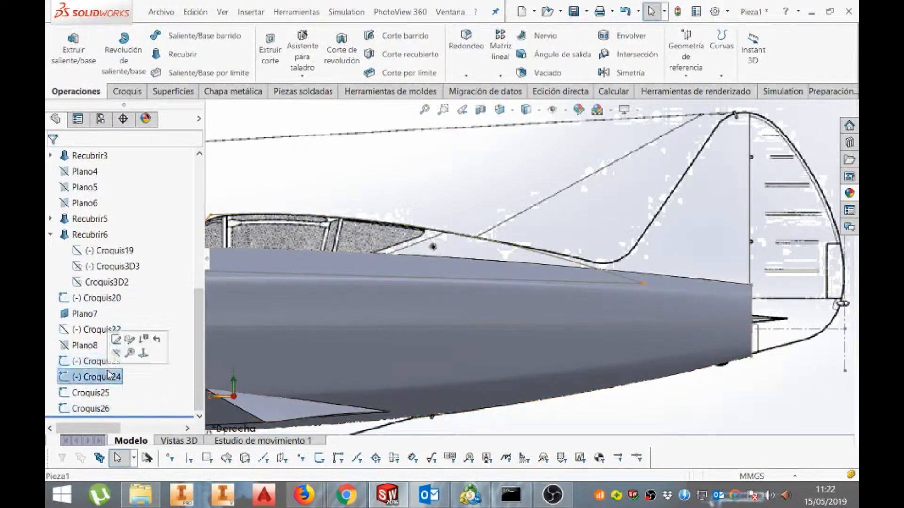
pyautogui.click(115, 339)
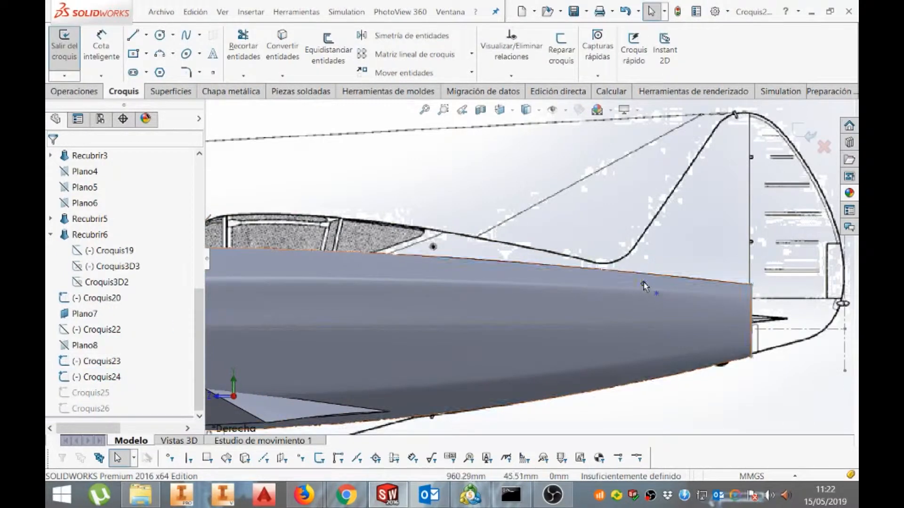
pyautogui.click(664, 283)
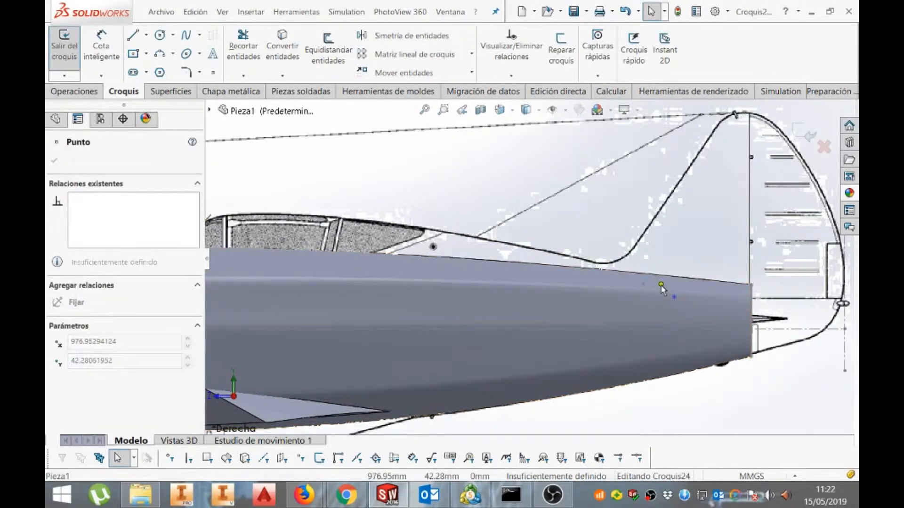
pyautogui.click(809, 135)
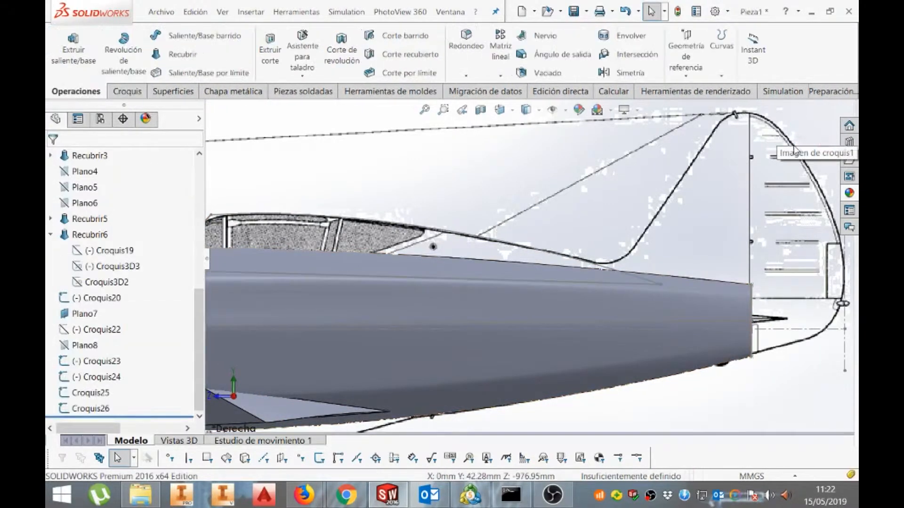
pyautogui.scroll(2, 537, 255)
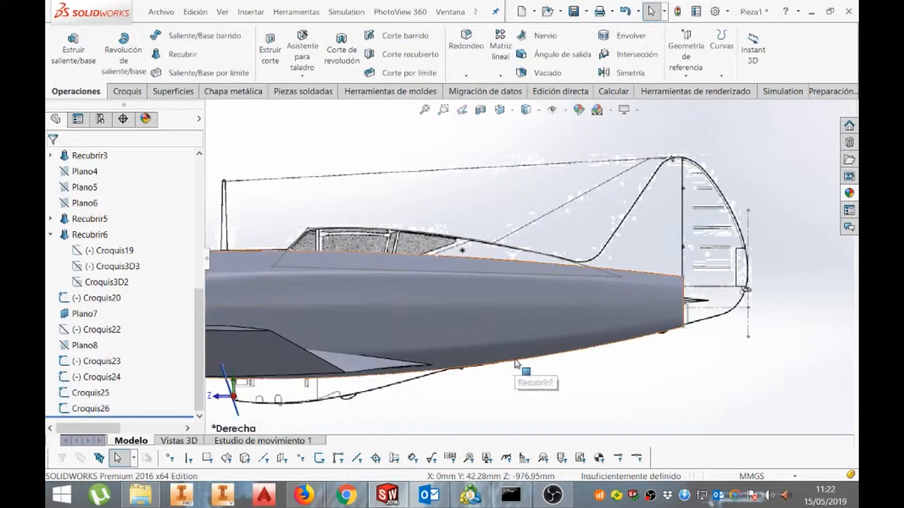
pyautogui.scroll(2, 608, 417)
pyautogui.press('Right')
pyautogui.press('Right')
pyautogui.press('Down')
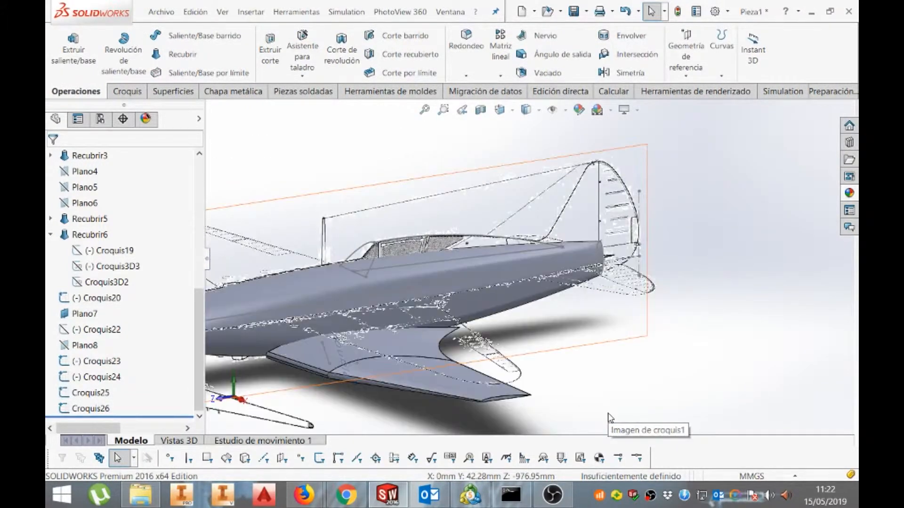
# Save the part with its completed canopy sketches
pyautogui.press('Down')
pyautogui.press('Down')
pyautogui.press('Down')
pyautogui.press('Down')
pyautogui.press('Up')
pyautogui.press('Up')
pyautogui.press('Up')
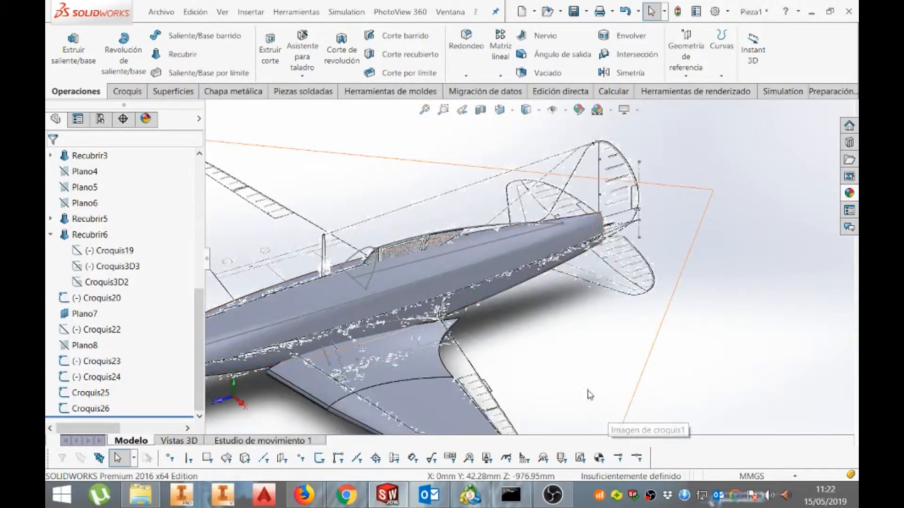
pyautogui.click(575, 13)
# Start a Loft from the windshield profile Croquis23 to the rear end point of Croquis24
pyautogui.click(175, 54)
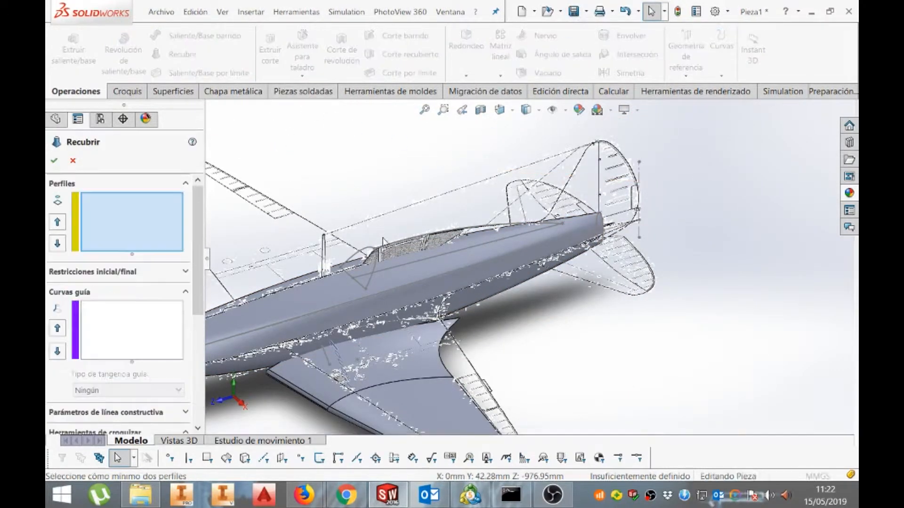
pyautogui.click(376, 265)
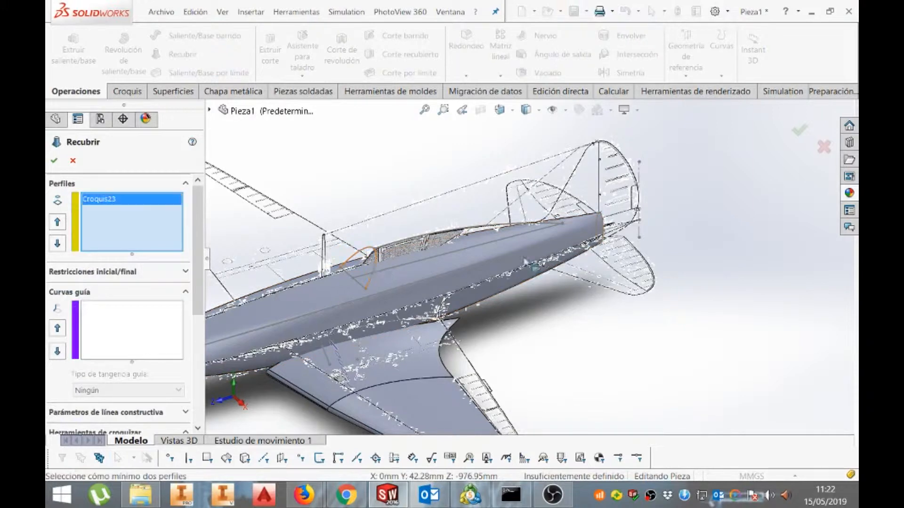
pyautogui.click(562, 224)
# Add the upper curve Croquis26 and lower curve Croquis25 as guide curves and finish the canopy loft
pyautogui.click(130, 340)
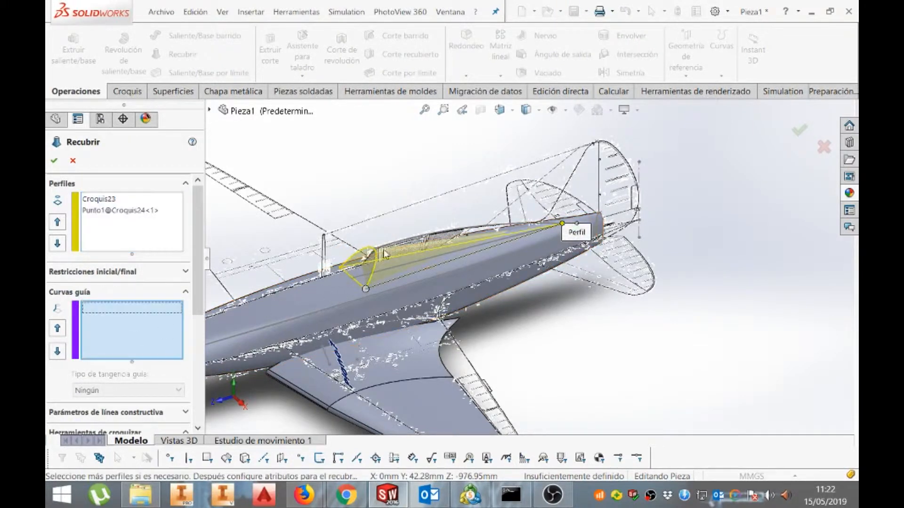
pyautogui.click(399, 245)
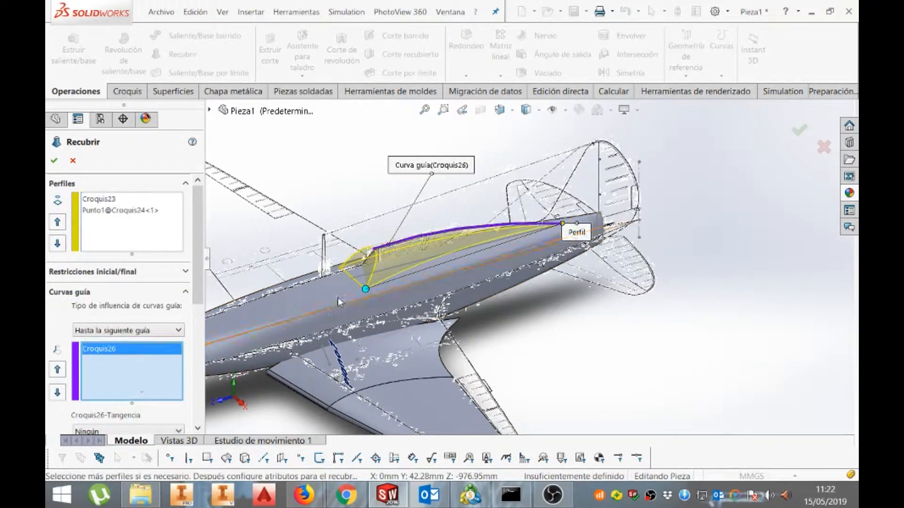
pyautogui.click(370, 286)
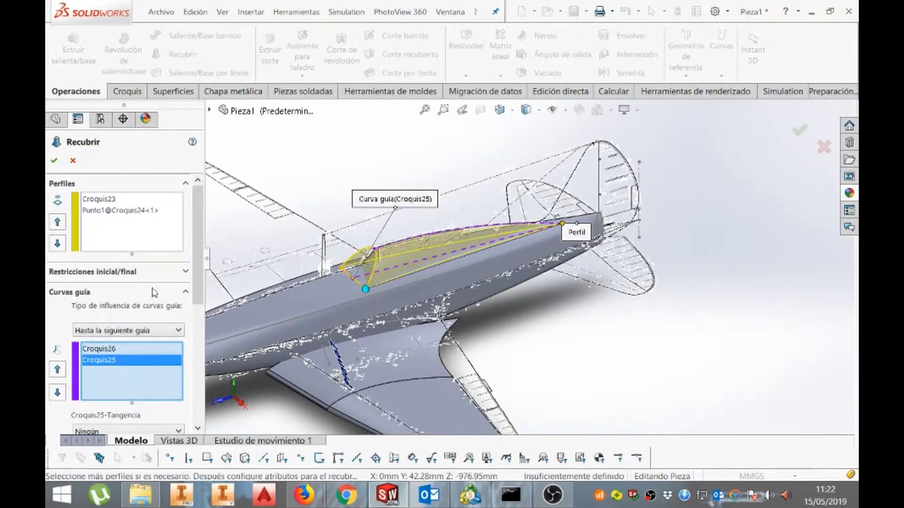
pyautogui.scroll(-5, 190, 299)
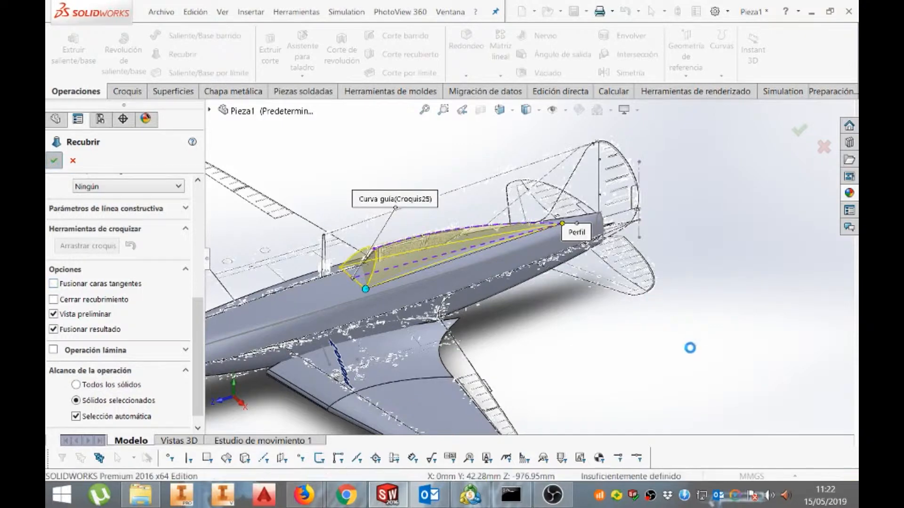
pyautogui.click(684, 371)
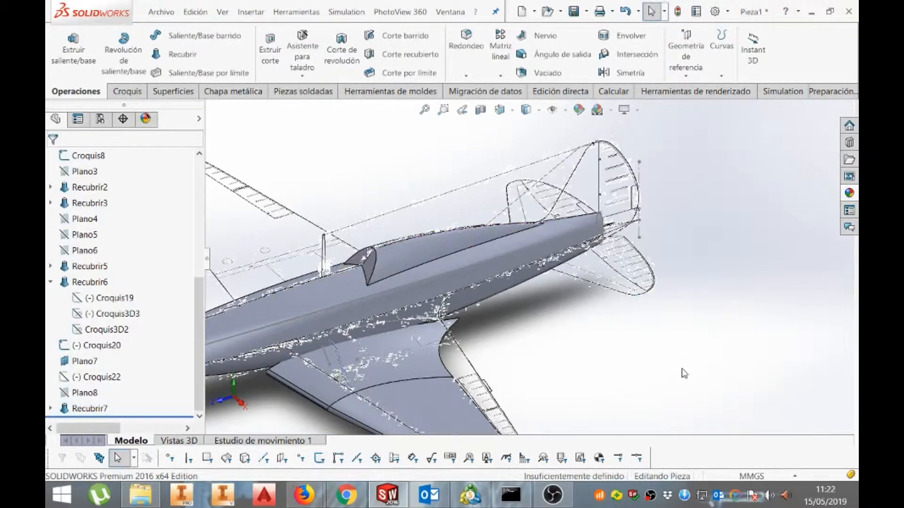
# Examine the canopy loft's shape on the fuselage from oblique angles and in the right side view
pyautogui.scroll(2, 669, 378)
pyautogui.hotkey('ctrl', '4')
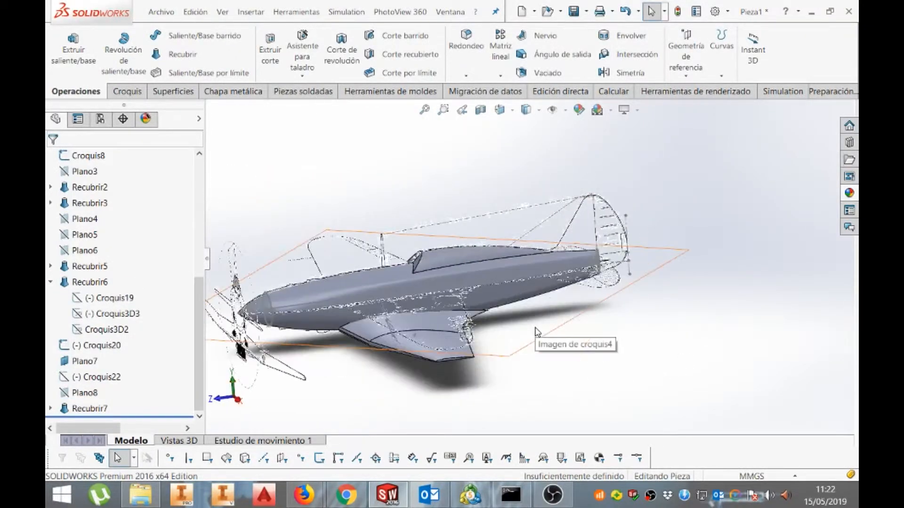
pyautogui.press('Right')
pyautogui.press('Right')
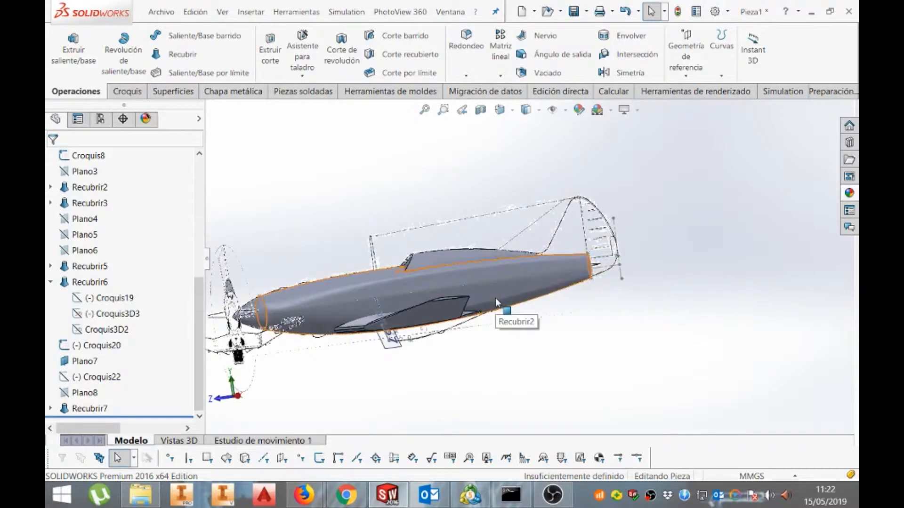
pyautogui.press('Down')
pyautogui.hotkey('ctrl', '5')
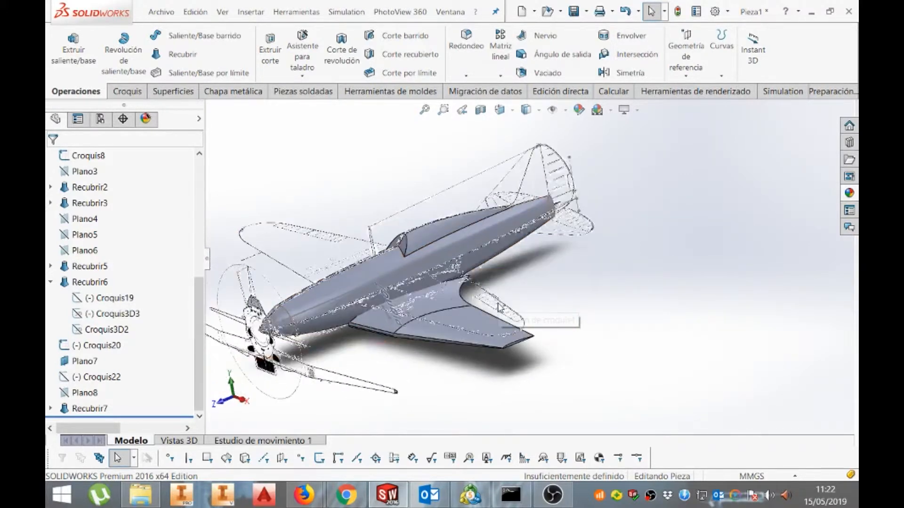
pyautogui.hotkey('ctrl', '4')
pyautogui.scroll(-5, 565, 246)
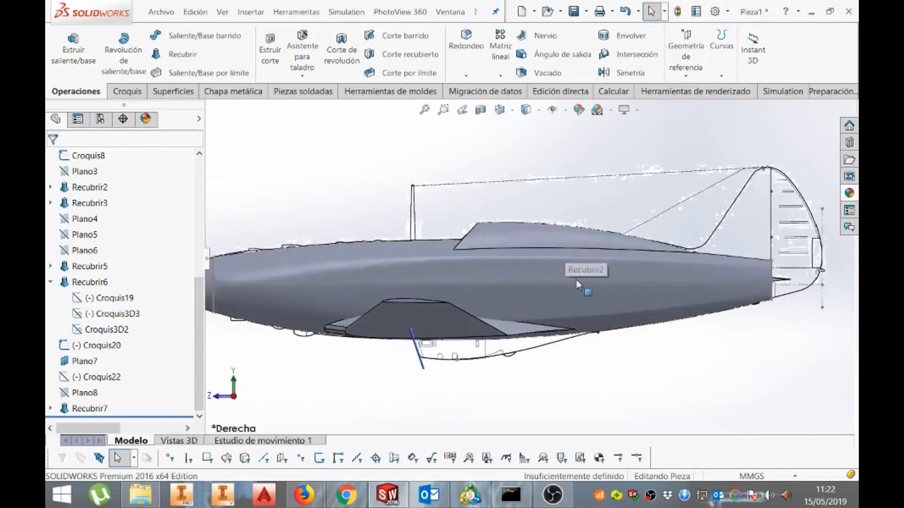
pyautogui.press('Right')
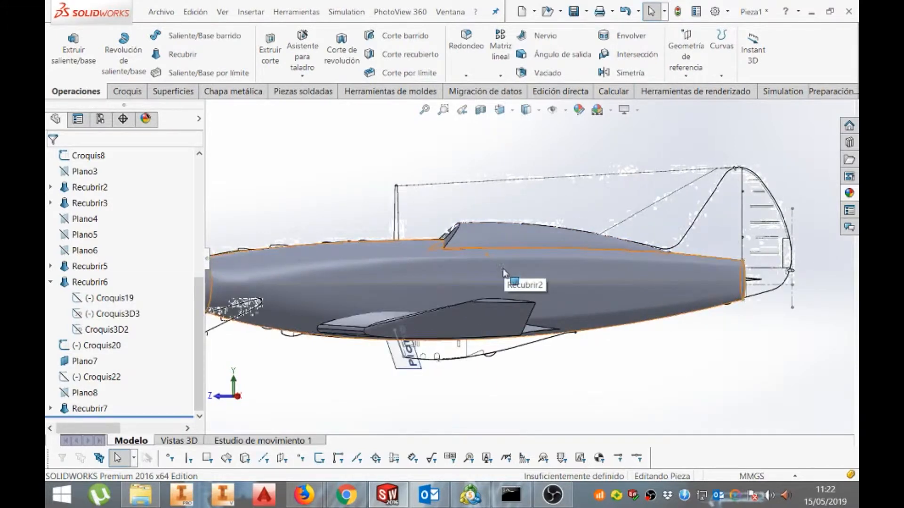
pyautogui.scroll(-4, 495, 259)
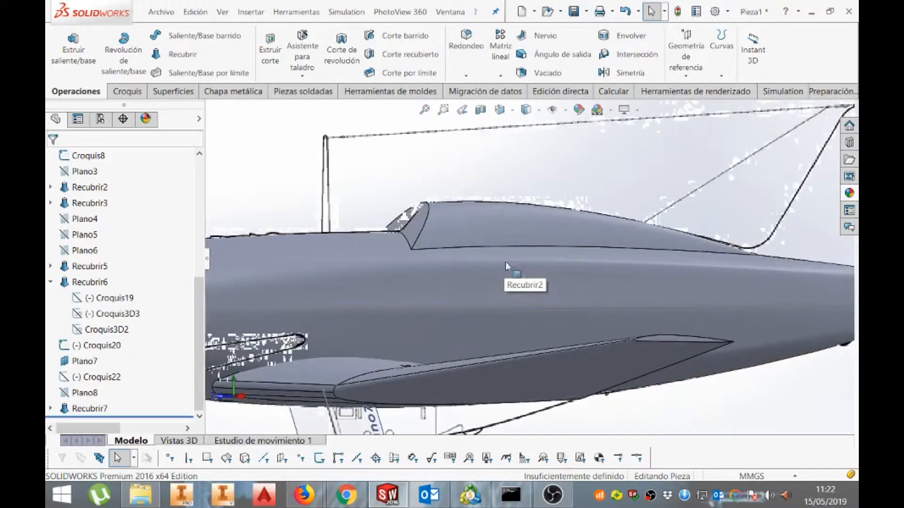
pyautogui.press('Left')
pyautogui.press('Left')
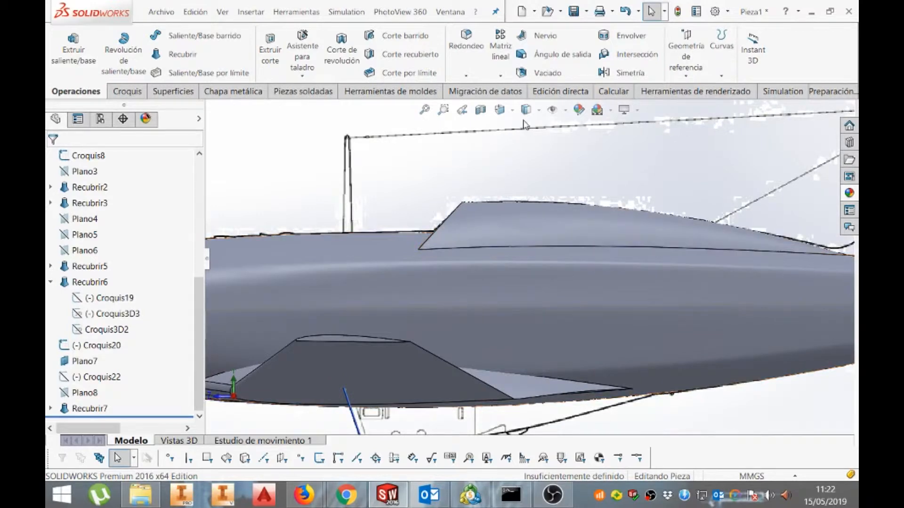
# Compare the canopy loft with the side blueprint in wireframe display, and return to shaded with edges
pyautogui.click(513, 113)
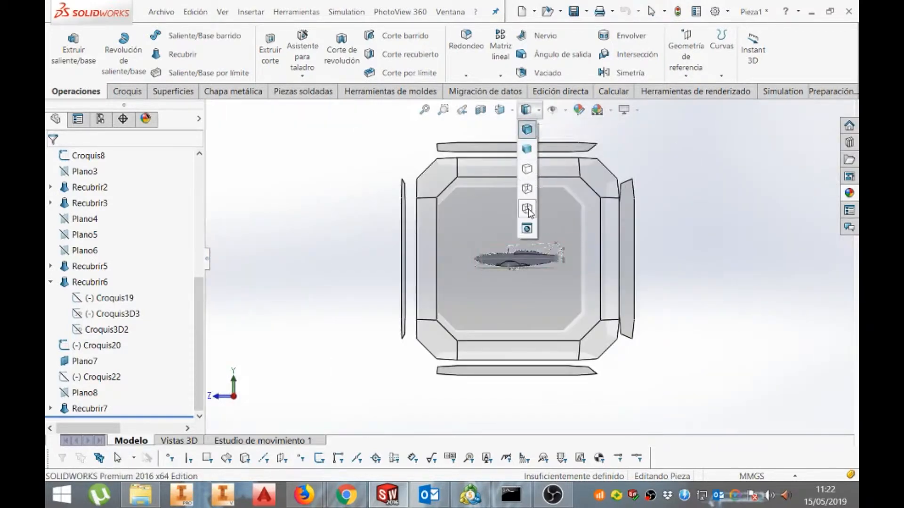
pyautogui.click(527, 238)
pyautogui.scroll(-2, 471, 231)
pyautogui.scroll(-2, 471, 231)
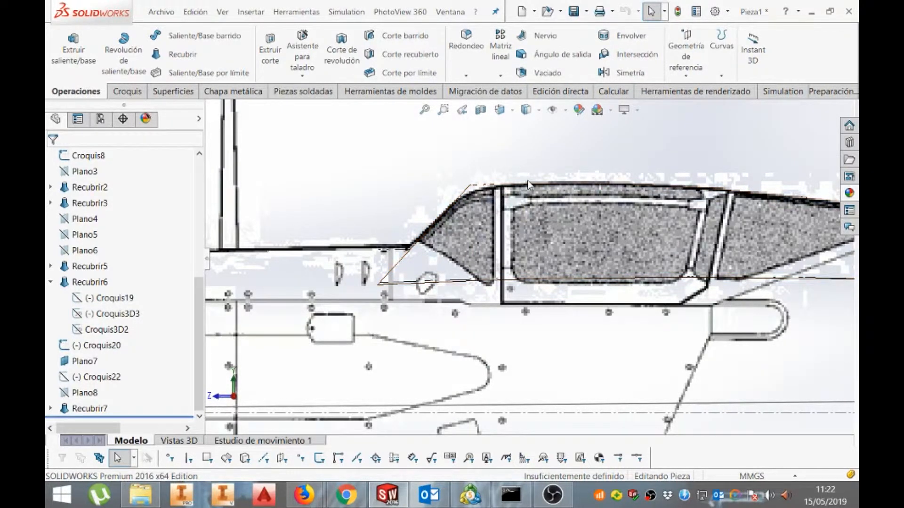
pyautogui.click(500, 111)
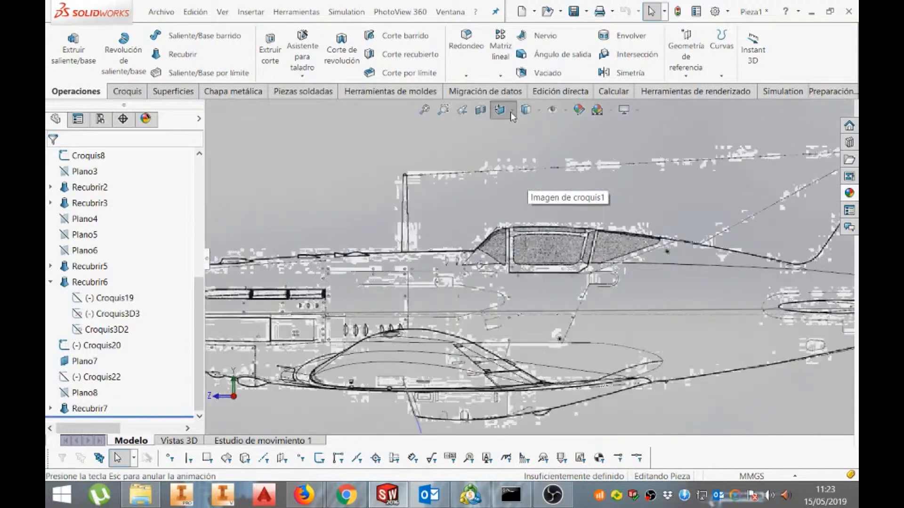
pyautogui.click(526, 110)
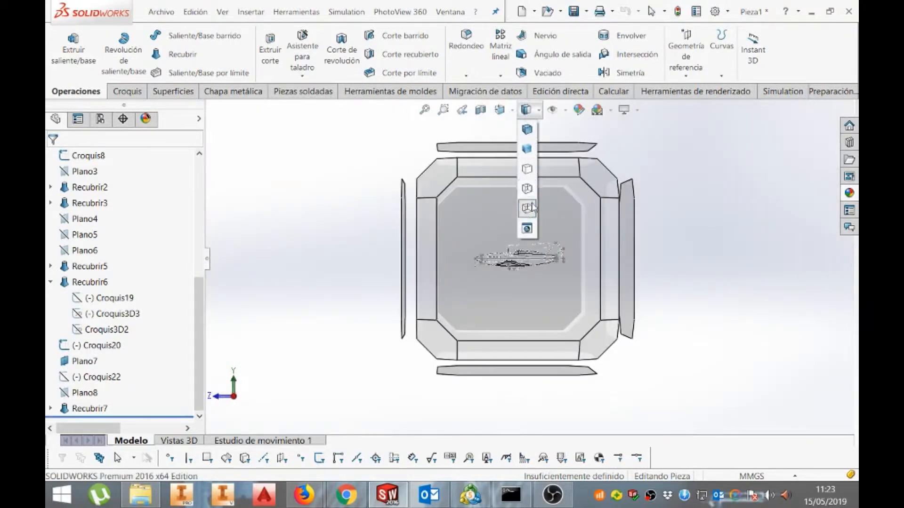
pyautogui.click(528, 131)
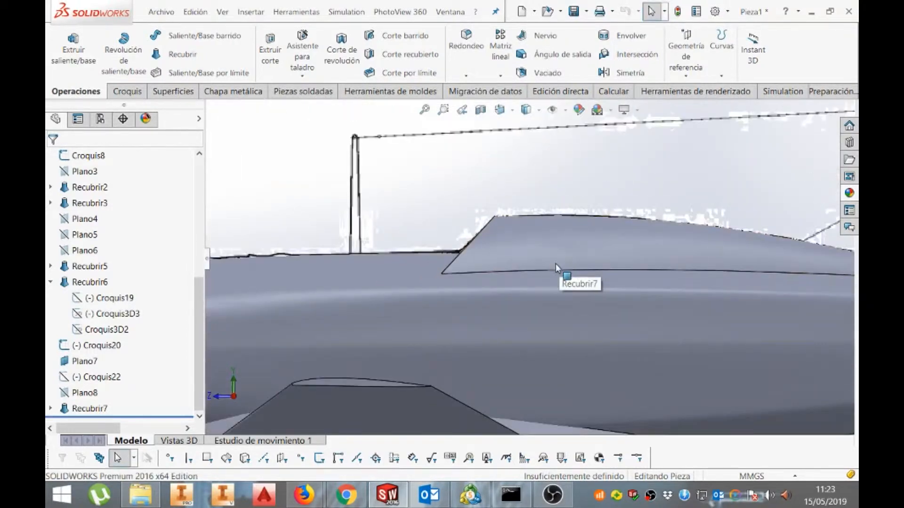
# Inspect the canopy's sloped front face and where it meets the fuselage
pyautogui.scroll(1, 523, 269)
pyautogui.moveTo(497, 268); pyautogui.dragTo(480, 266, button='middle')
pyautogui.scroll(-2, 460, 262)
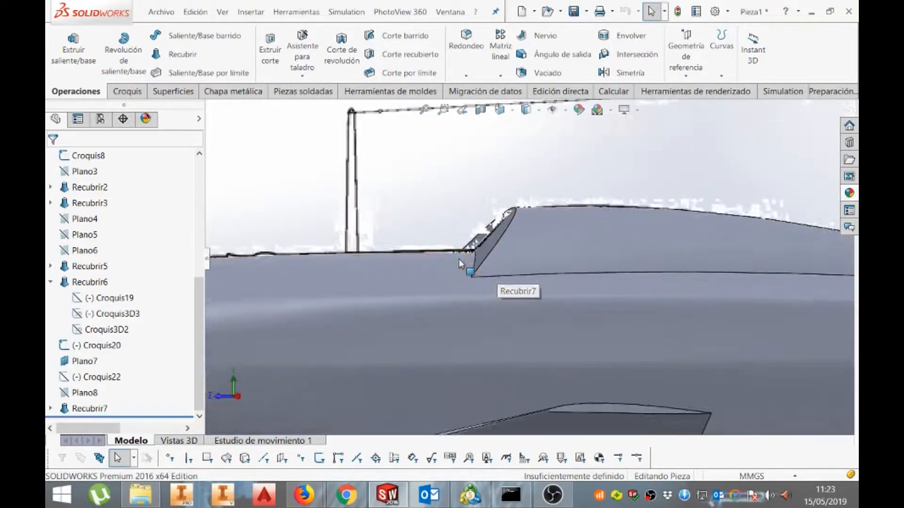
pyautogui.scroll(2, 460, 263)
pyautogui.press('Left')
pyautogui.scroll(3, 486, 272)
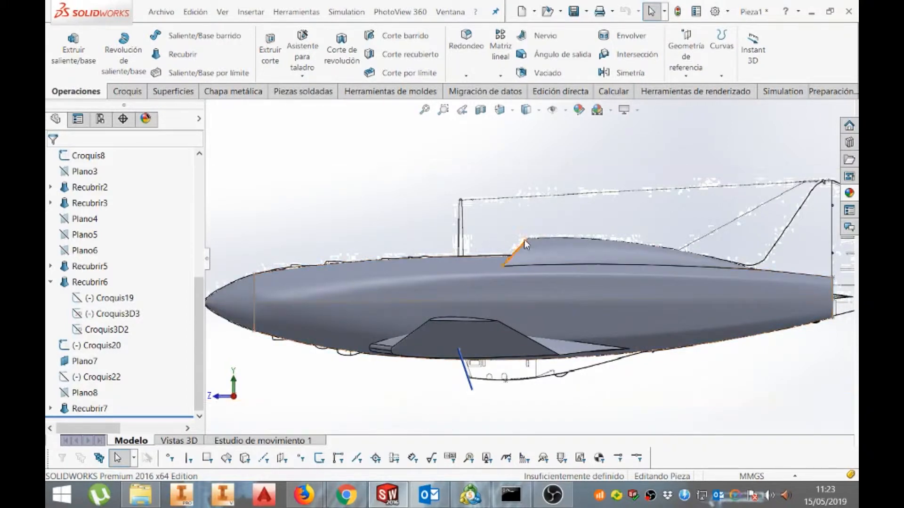
pyautogui.scroll(-2, 499, 259)
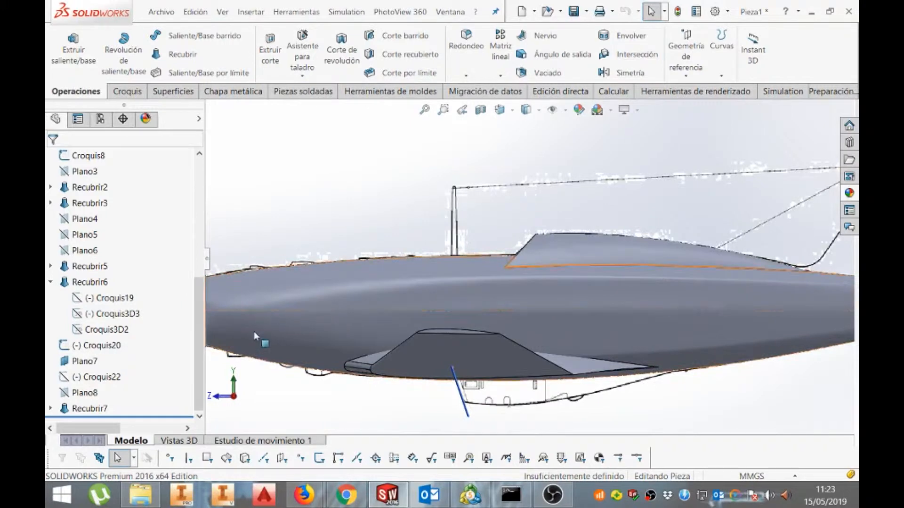
# On the Vista lateral plane, sketch a point just ahead of the canopy's lower front corner, about X 488.53, Y 64.5, and exit the sketch
pyautogui.moveTo(198, 352); pyautogui.dragTo(199, 234)
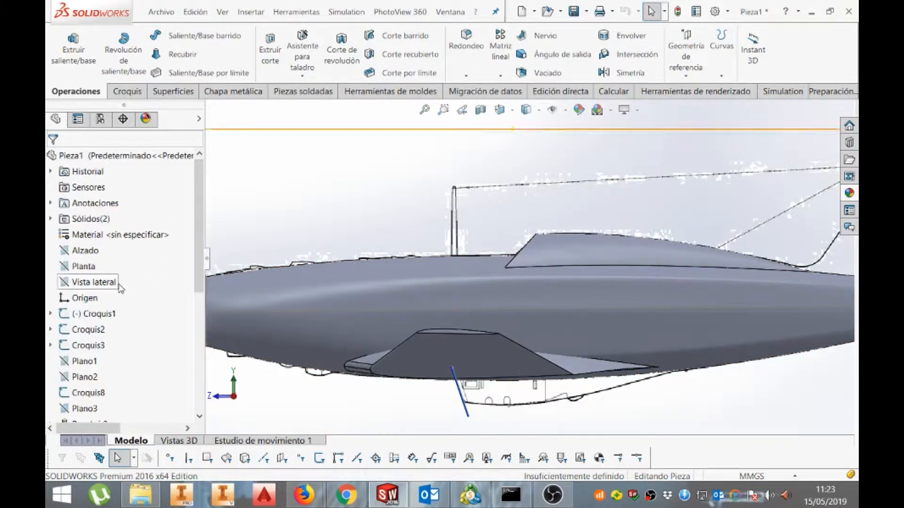
pyautogui.click(94, 282)
pyautogui.click(127, 268)
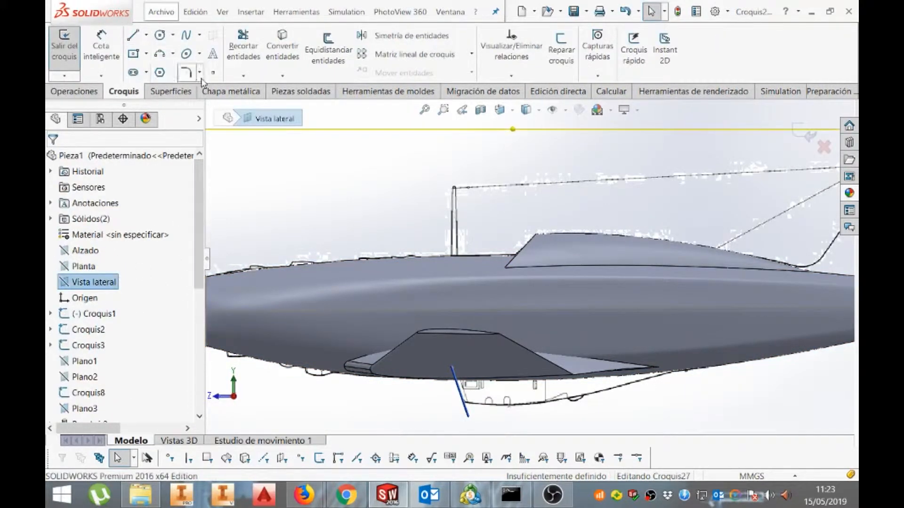
pyautogui.scroll(-4, 493, 265)
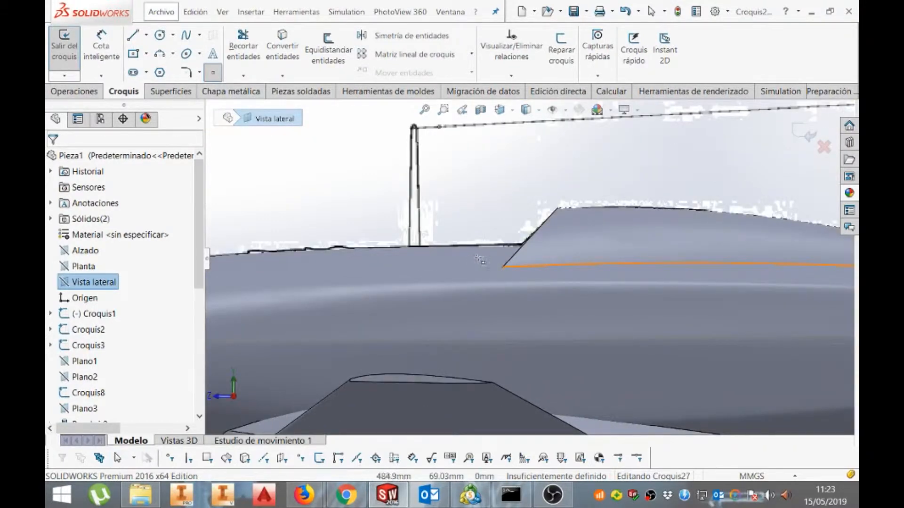
pyautogui.click(478, 258)
pyautogui.press('Escape')
pyautogui.moveTo(478, 258)
pyautogui.mouseDown()
pyautogui.moveTo(493, 256)
pyautogui.moveTo(482, 262)
pyautogui.mouseUp()
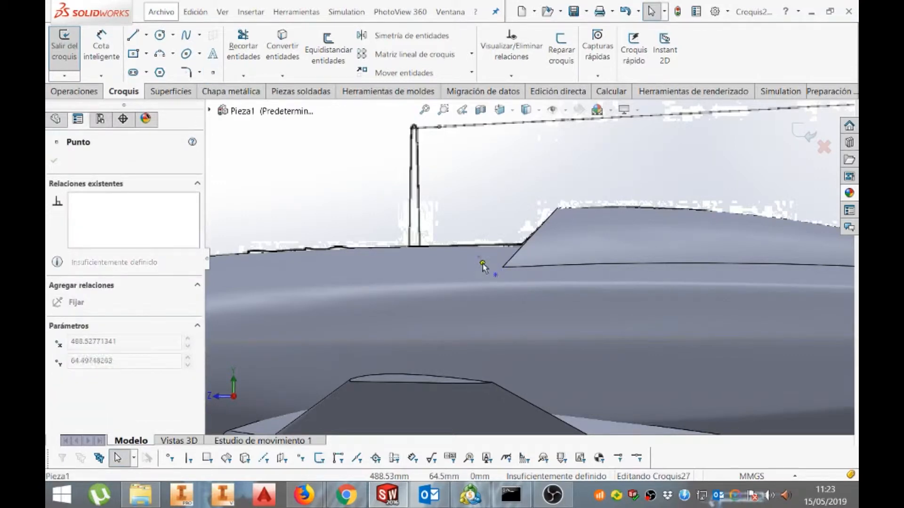
pyautogui.click(802, 137)
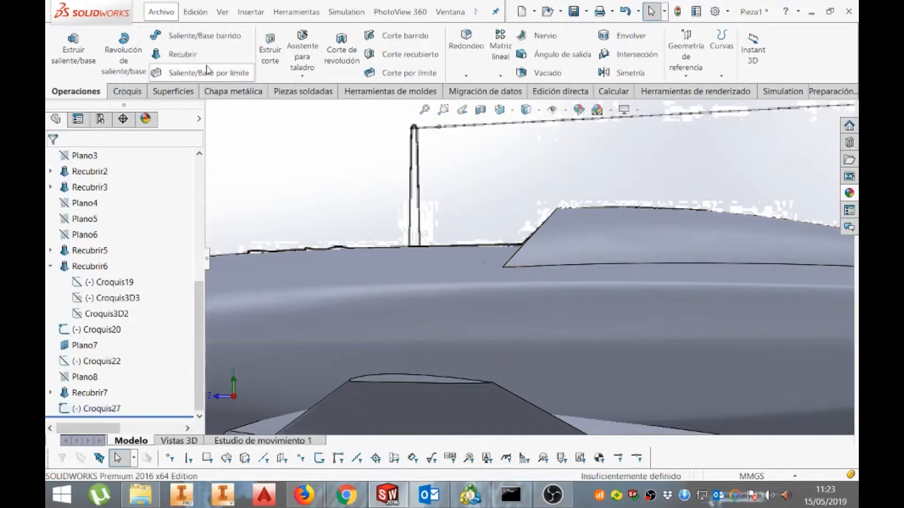
pyautogui.click(518, 249)
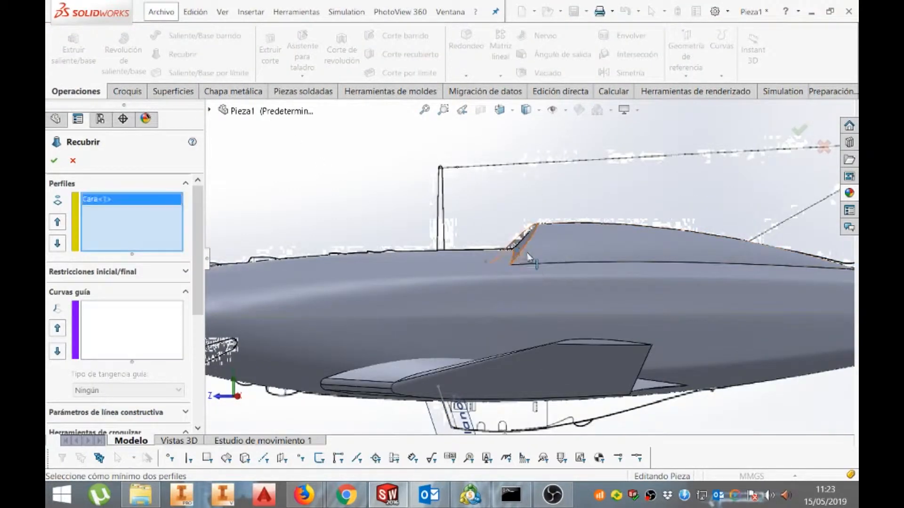
pyautogui.click(483, 263)
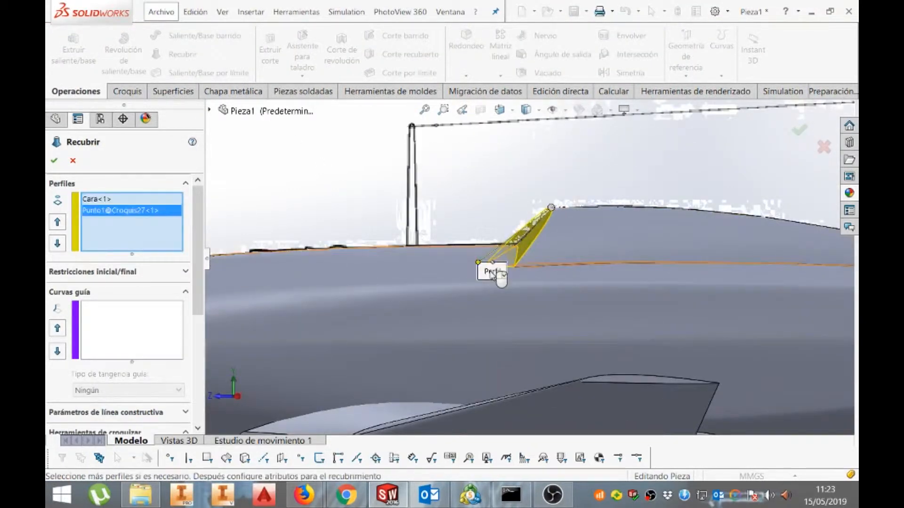
pyautogui.scroll(2, 513, 275)
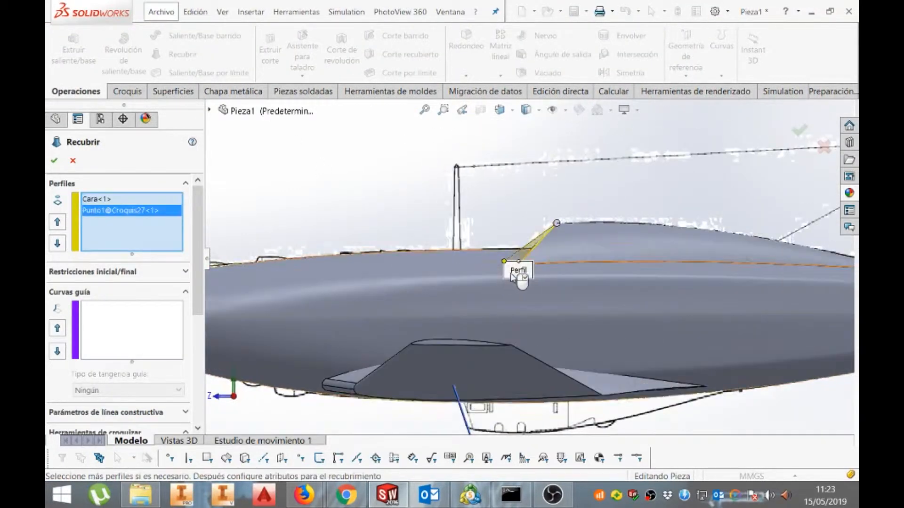
pyautogui.rightClick(628, 271)
# Display the model in wireframe and check the canopy's outline, front and rear, against the side blueprint
pyautogui.scroll(2, 613, 272)
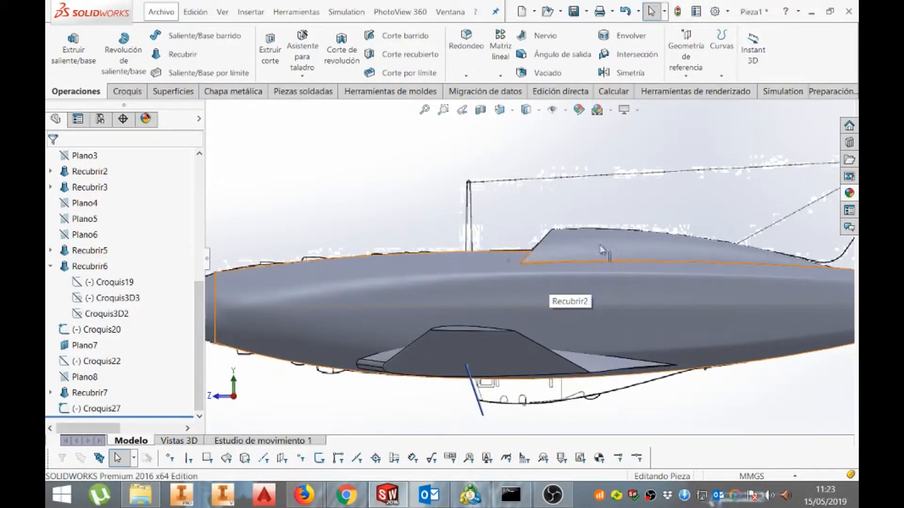
pyautogui.click(538, 110)
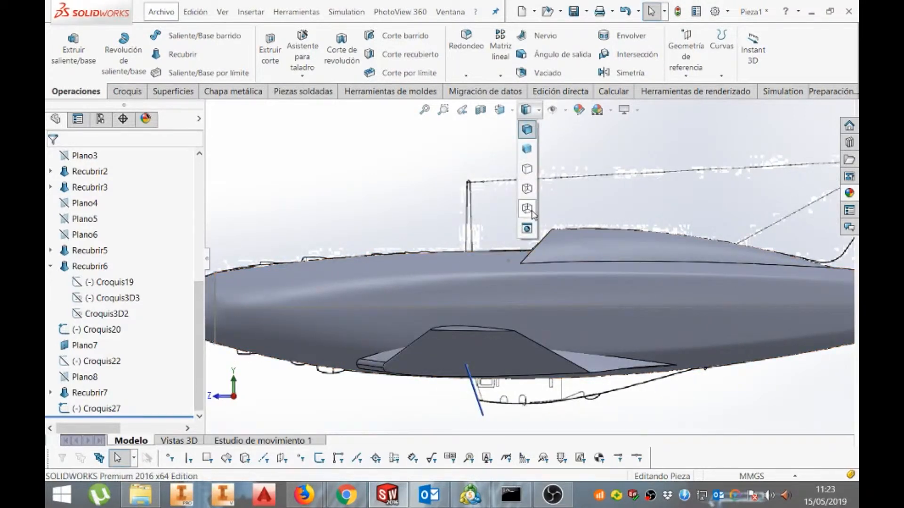
pyautogui.click(529, 211)
pyautogui.scroll(-4, 695, 252)
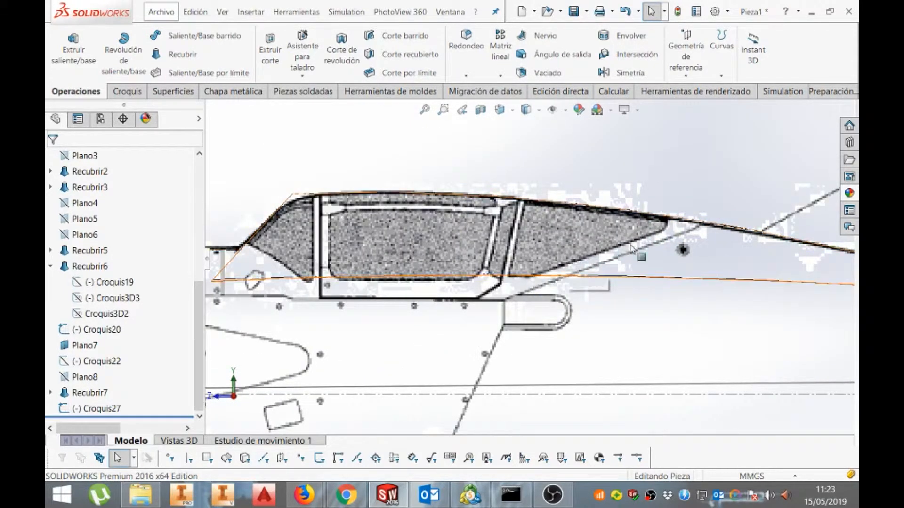
pyautogui.scroll(2, 597, 214)
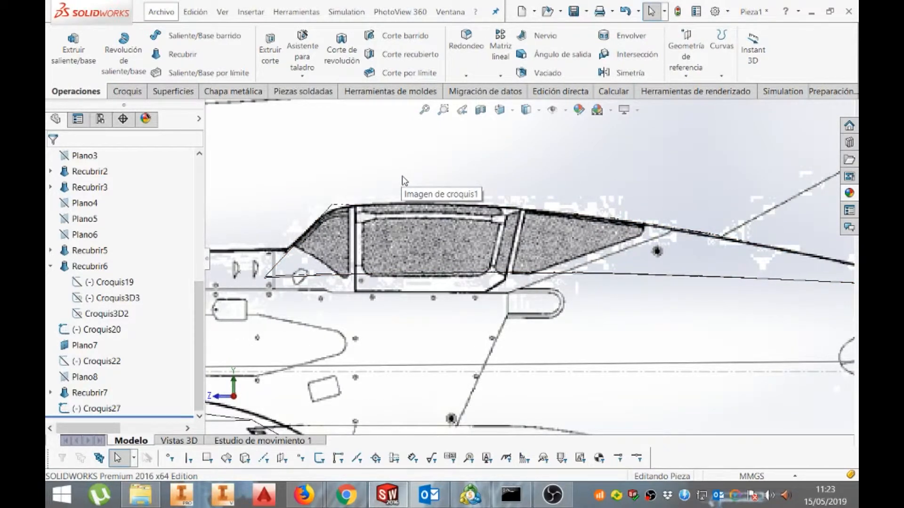
# Open a new sketch on the Vista lateral plane and display the model in wireframe over the side blueprint
pyautogui.moveTo(198, 324); pyautogui.dragTo(191, 187)
pyautogui.click(93, 283)
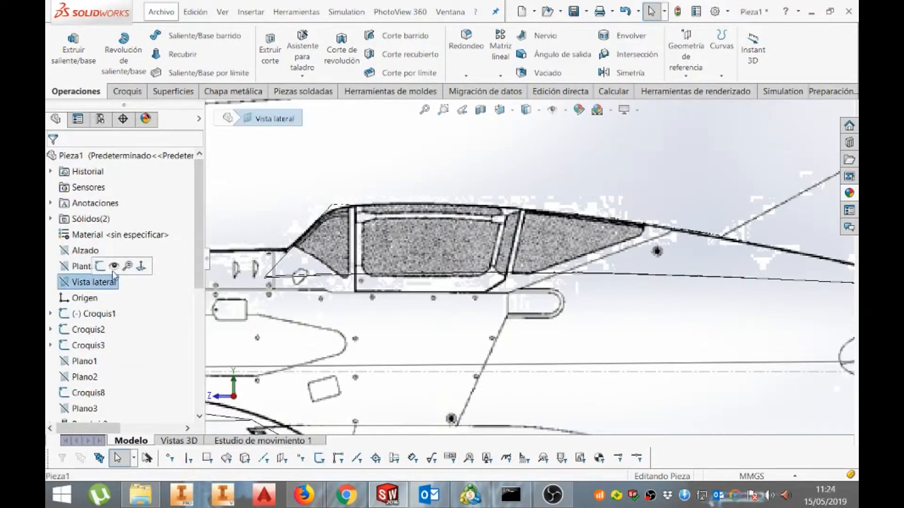
pyautogui.click(123, 281)
pyautogui.click(538, 111)
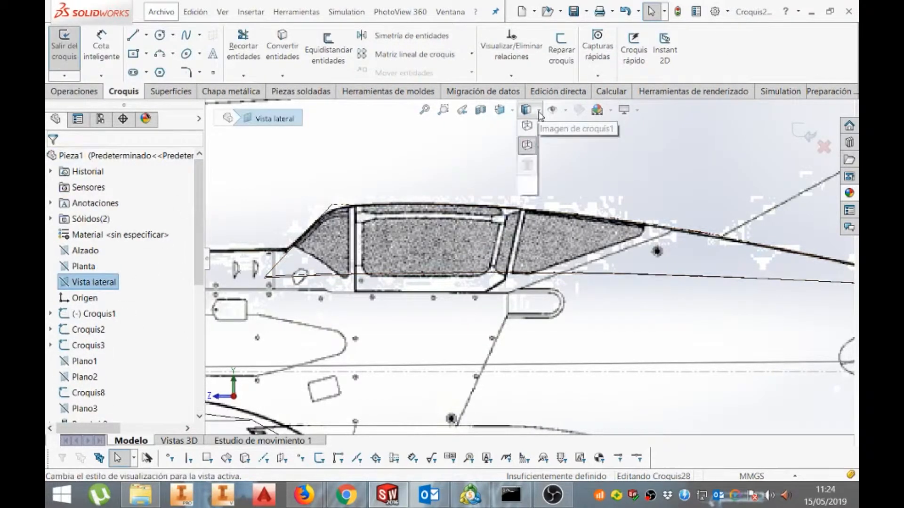
pyautogui.click(529, 130)
pyautogui.scroll(2, 531, 143)
pyautogui.scroll(1, 531, 145)
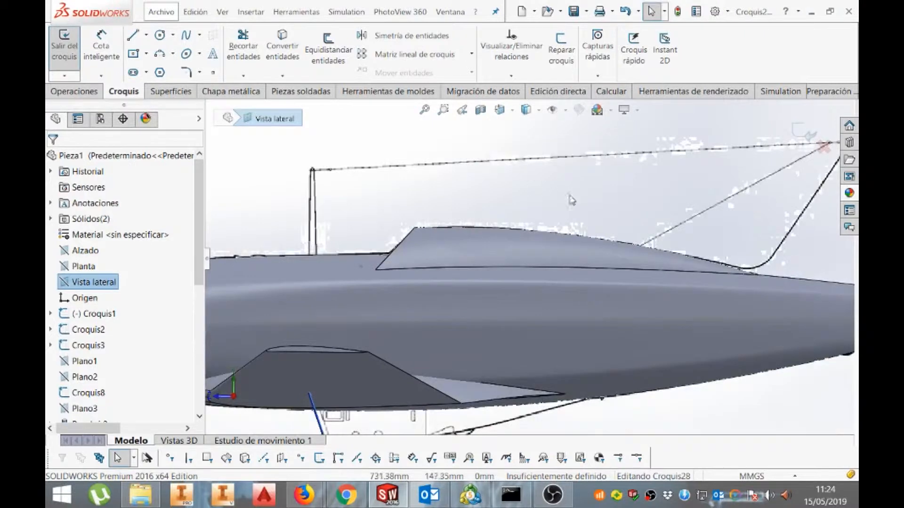
pyautogui.click(513, 113)
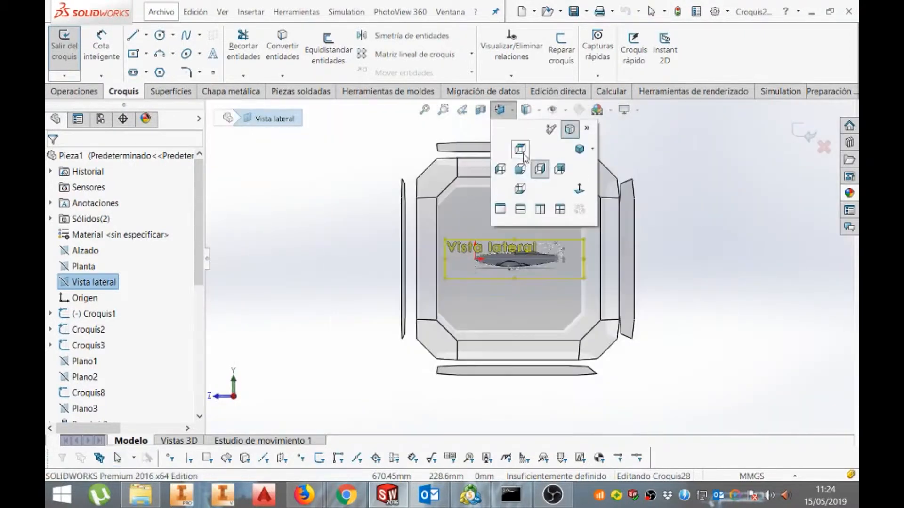
pyautogui.click(538, 114)
pyautogui.click(537, 116)
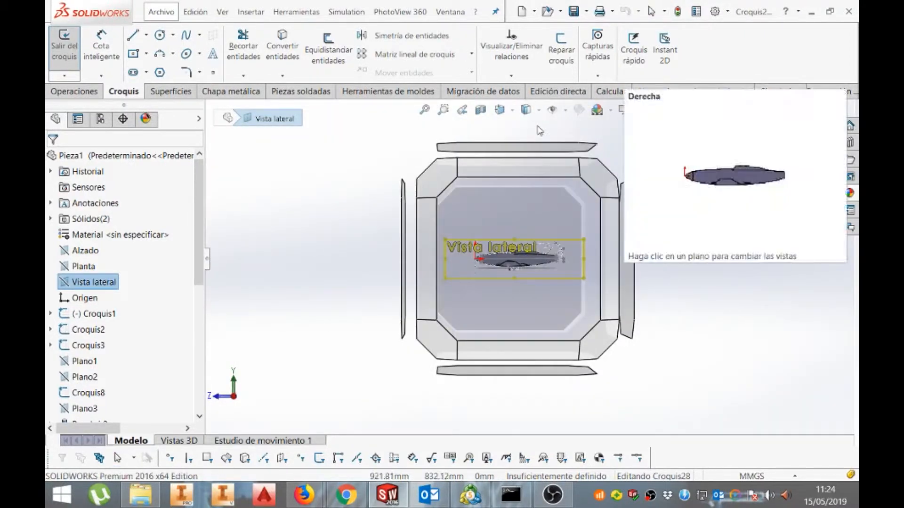
pyautogui.click(538, 115)
pyautogui.click(535, 215)
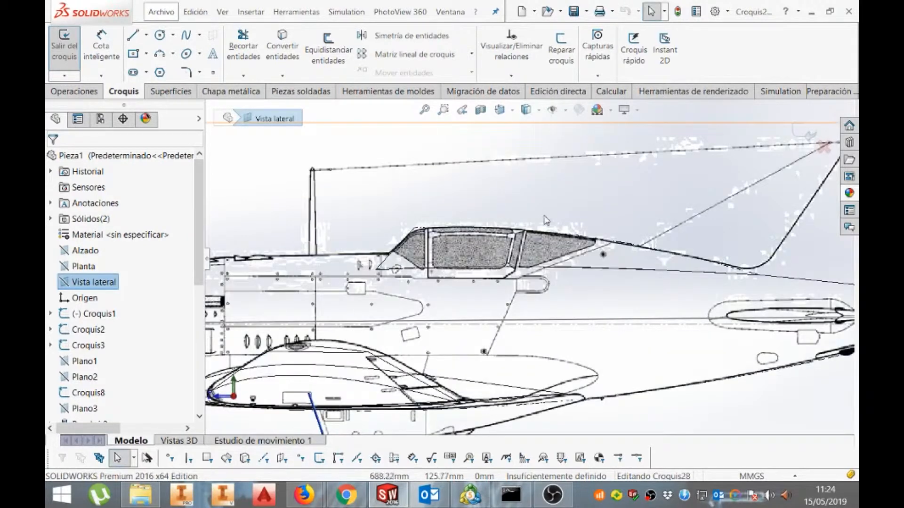
# Sketch a slanted line about 97 mm long along the rear window's lower edge, from above the canopy's top outline down to its base
pyautogui.click(134, 39)
pyautogui.scroll(-2, 608, 258)
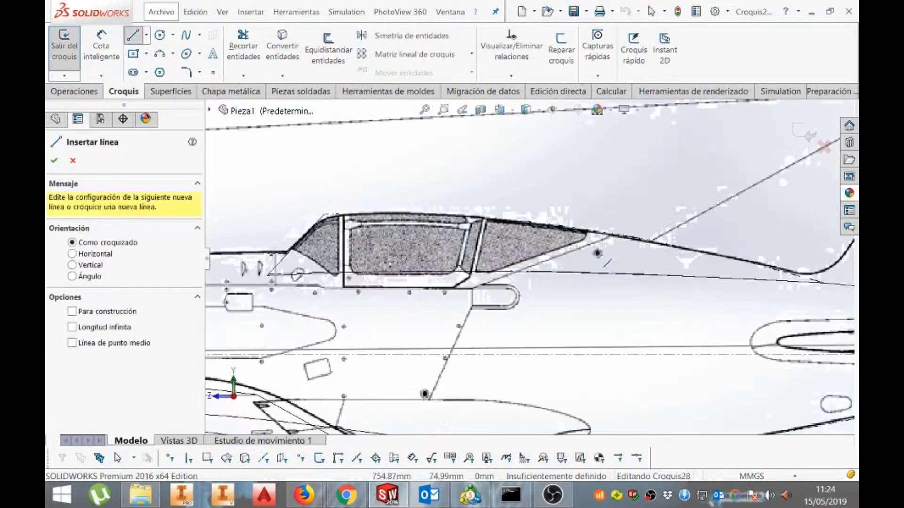
pyautogui.click(591, 248)
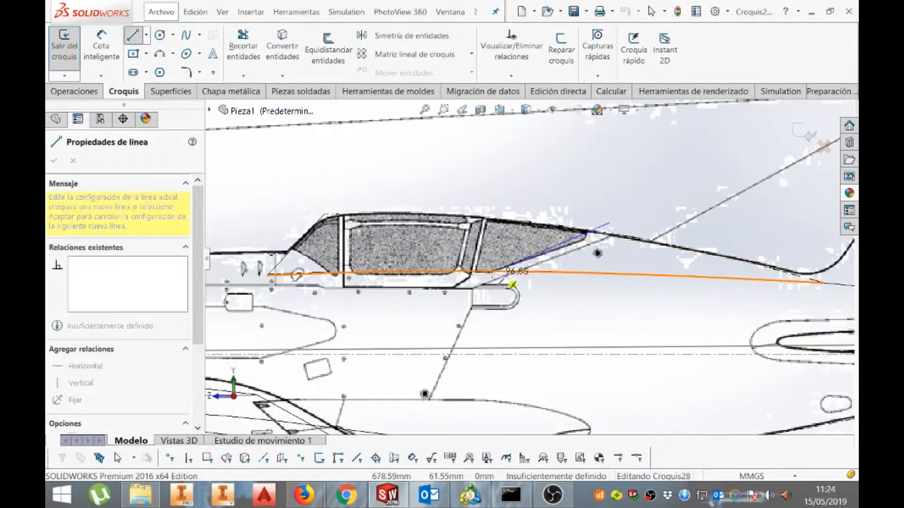
pyautogui.scroll(-2, 739, 160)
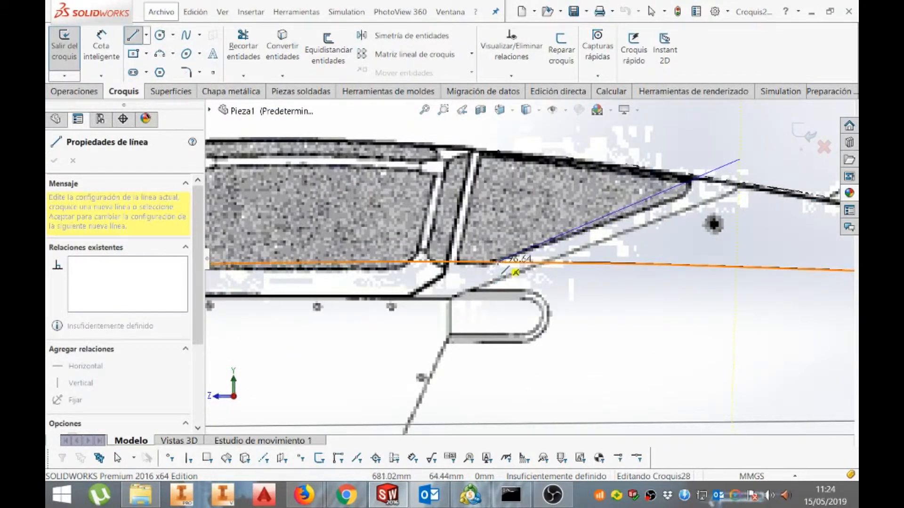
pyautogui.click(498, 263)
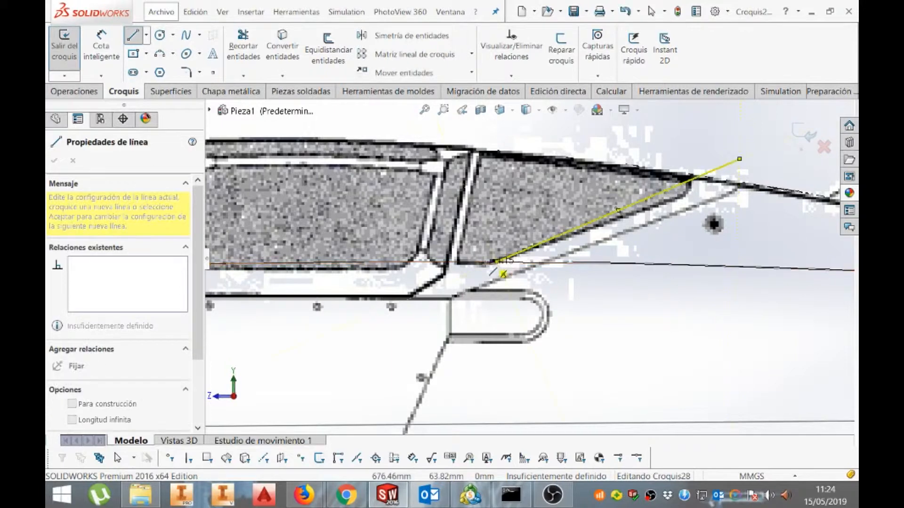
# Try a near-vertical line about 50 mm long up from the slanted line's lower end, and delete it
pyautogui.click(501, 125)
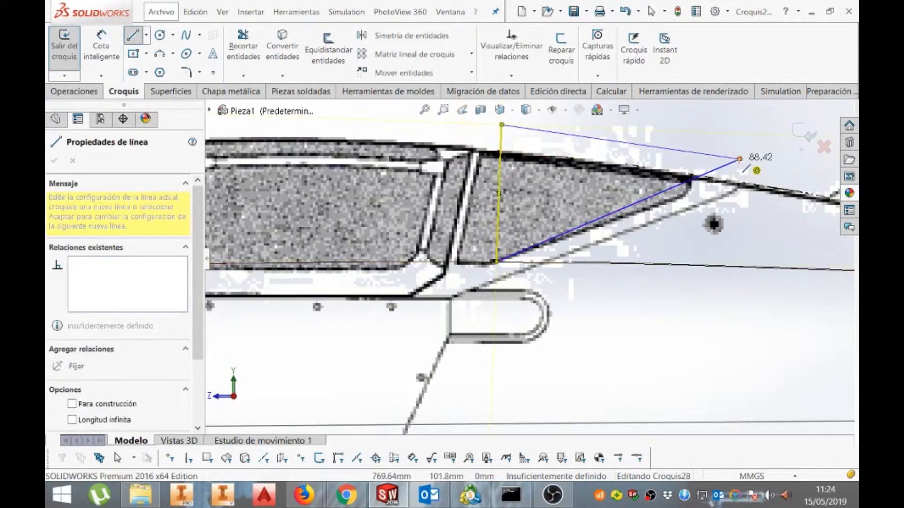
pyautogui.press('Escape')
pyautogui.scroll(1, 501, 175)
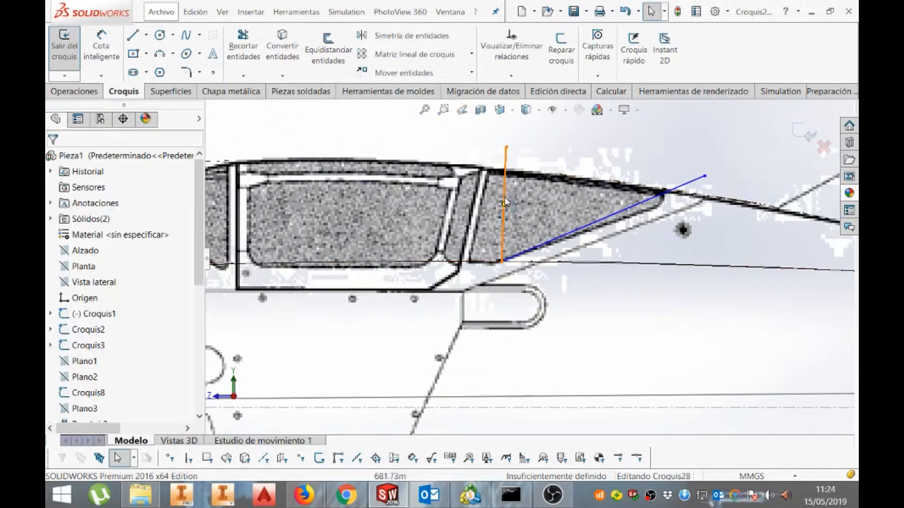
pyautogui.click(504, 205)
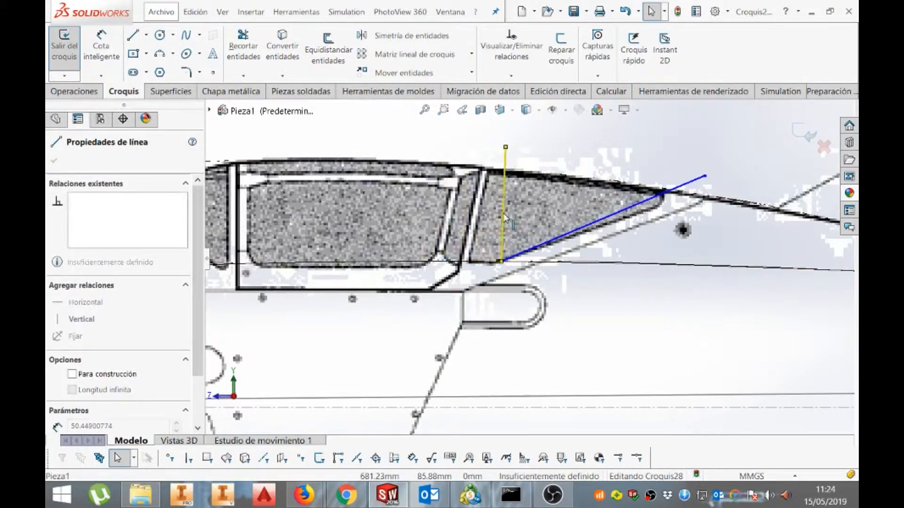
pyautogui.press('Delete')
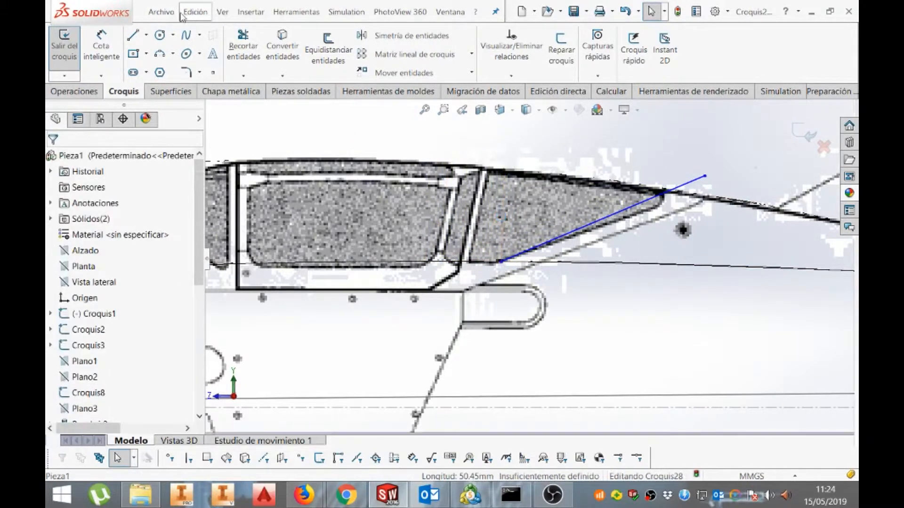
# Sketch a line from the slanted line's lower end forward along the canopy base to the windshield frame, ending at about X 560, Y 65.5
pyautogui.click(135, 38)
pyautogui.click(509, 261)
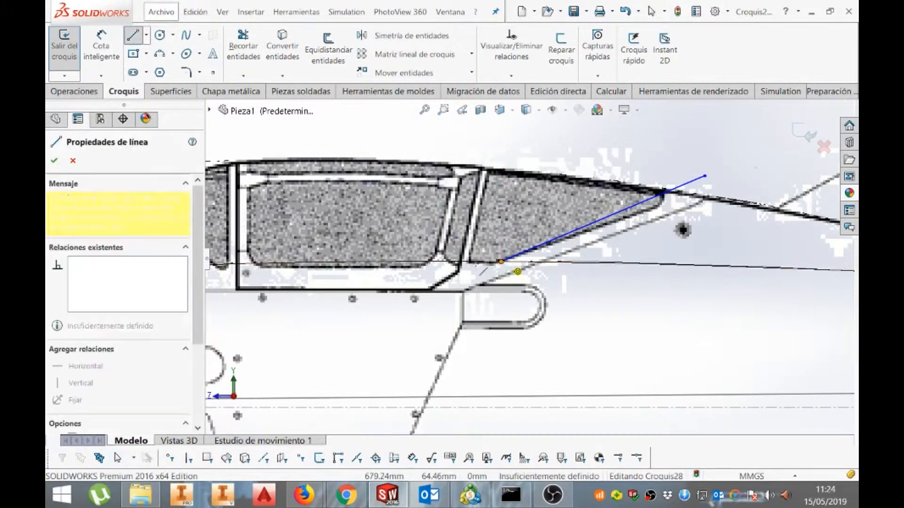
pyautogui.scroll(4, 526, 259)
pyautogui.scroll(-5, 358, 262)
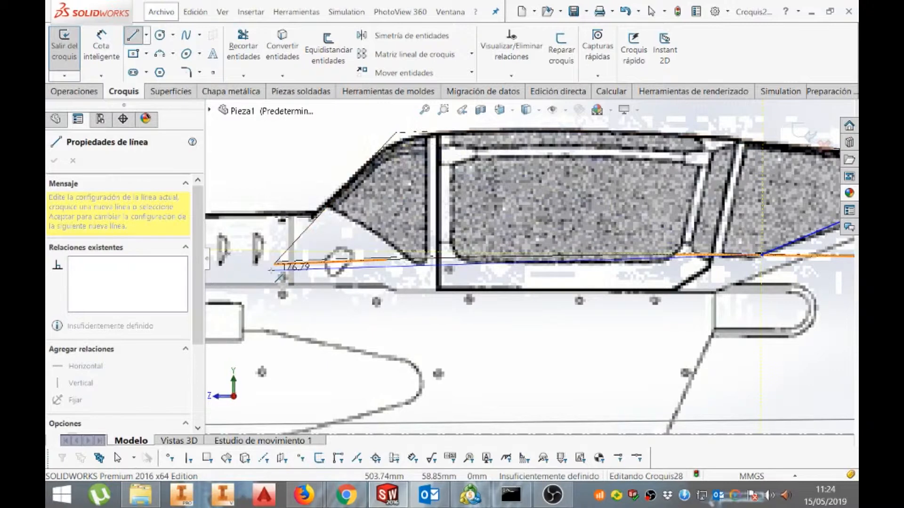
pyautogui.click(275, 266)
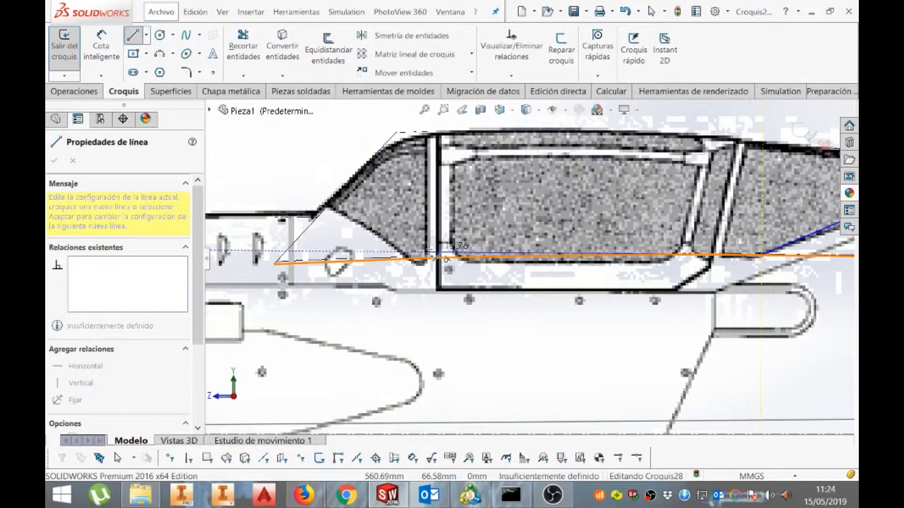
pyautogui.click(433, 258)
# Sketch a vertical line up the windshield frame past the canopy top, and close the profile to the slanted line's upper end
pyautogui.scroll(2, 527, 254)
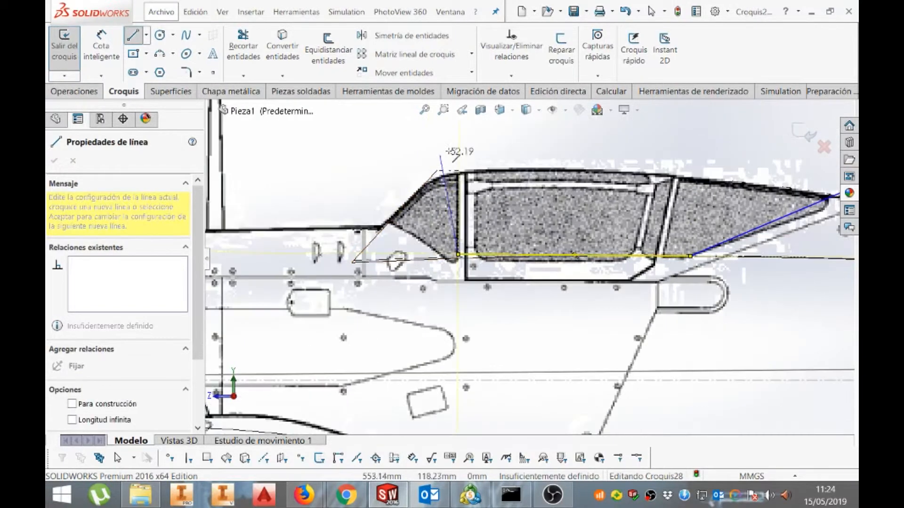
pyautogui.click(459, 173)
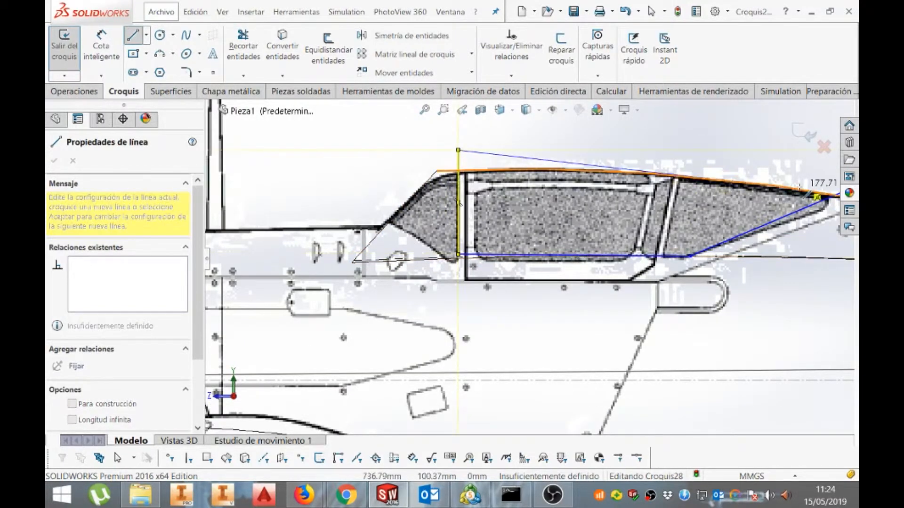
pyautogui.scroll(2, 574, 262)
pyautogui.click(723, 215)
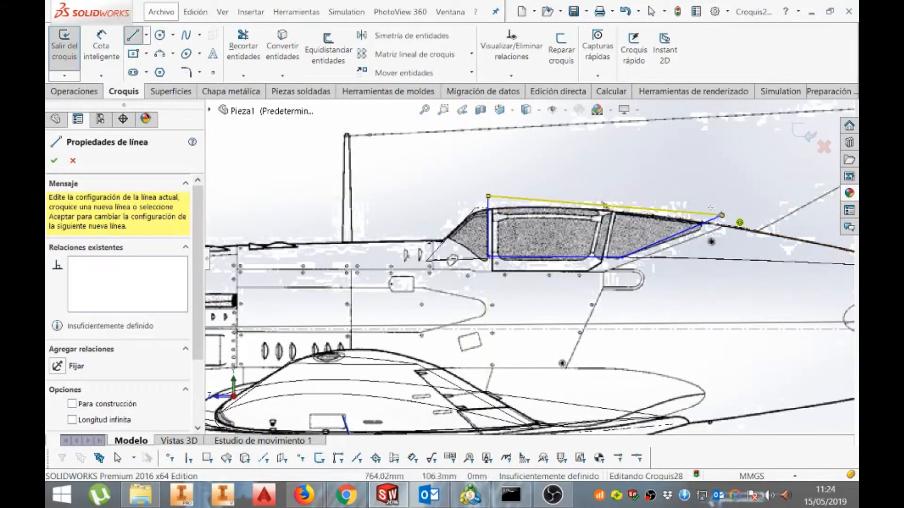
pyautogui.press('Escape')
# Display the model shaded with edges and move the profile's lower front corner onto the canopy base edge, about X 559.54, Y 64.46
pyautogui.click(538, 113)
pyautogui.click(527, 149)
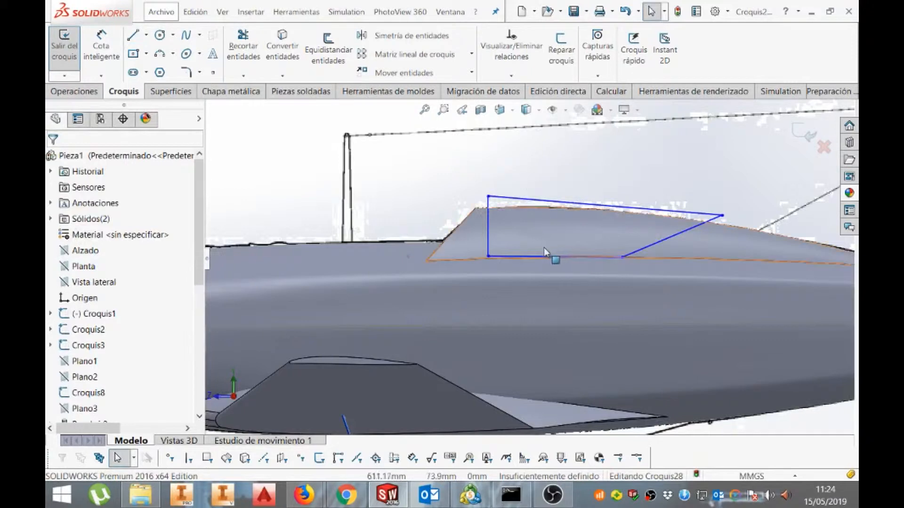
pyautogui.click(489, 257)
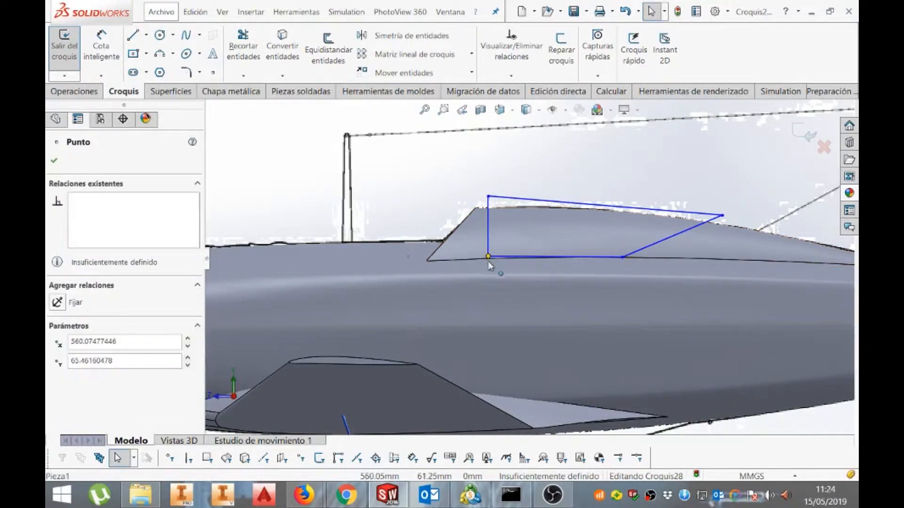
pyautogui.moveTo(488, 257); pyautogui.dragTo(488, 257)
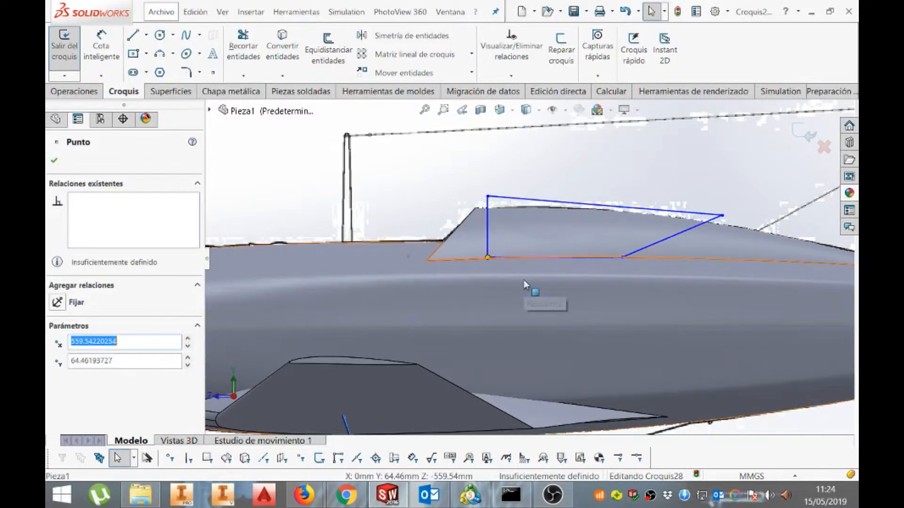
pyautogui.click(326, 197)
# Start an Extruded Cut of the canopy profile in the top view, with a depth of 70 mm in direction 1
pyautogui.scroll(8, 343, 201)
pyautogui.hotkey('ctrl', '5')
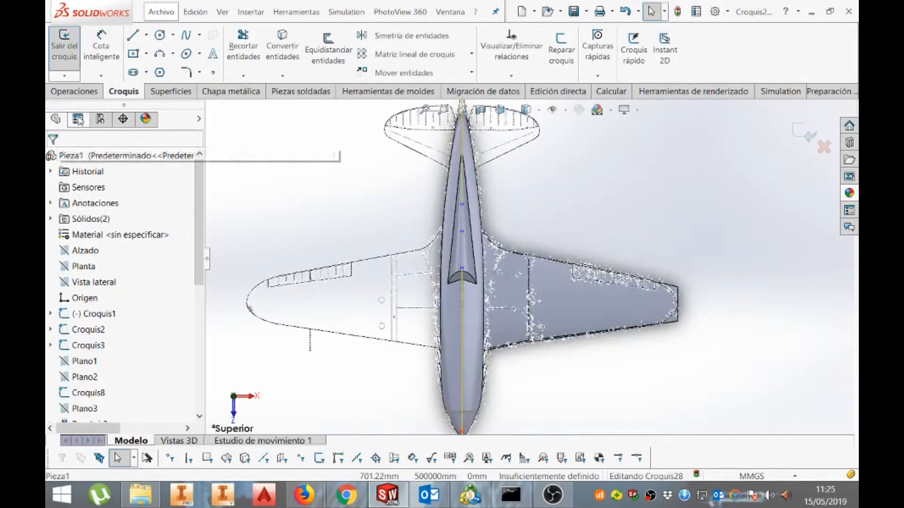
pyautogui.click(75, 92)
pyautogui.click(270, 54)
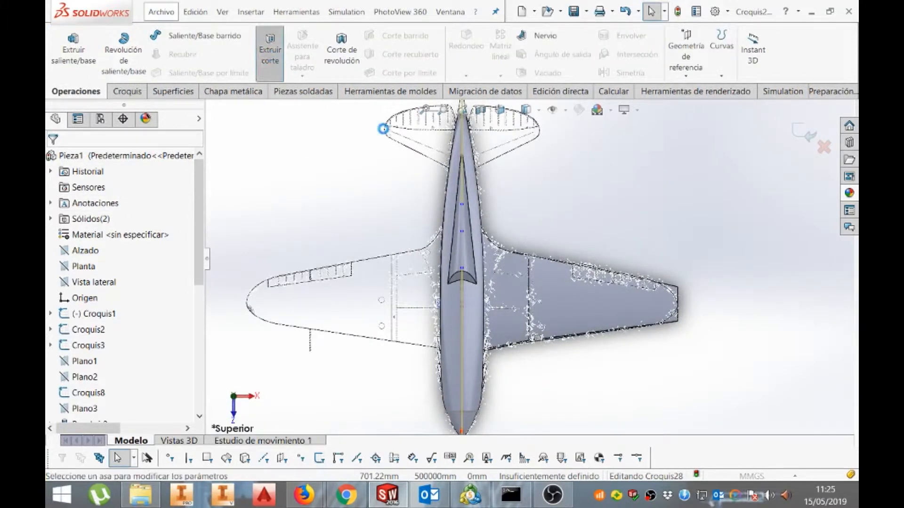
pyautogui.click(176, 287)
pyautogui.click(176, 287)
pyautogui.click(176, 287)
pyautogui.click(176, 287)
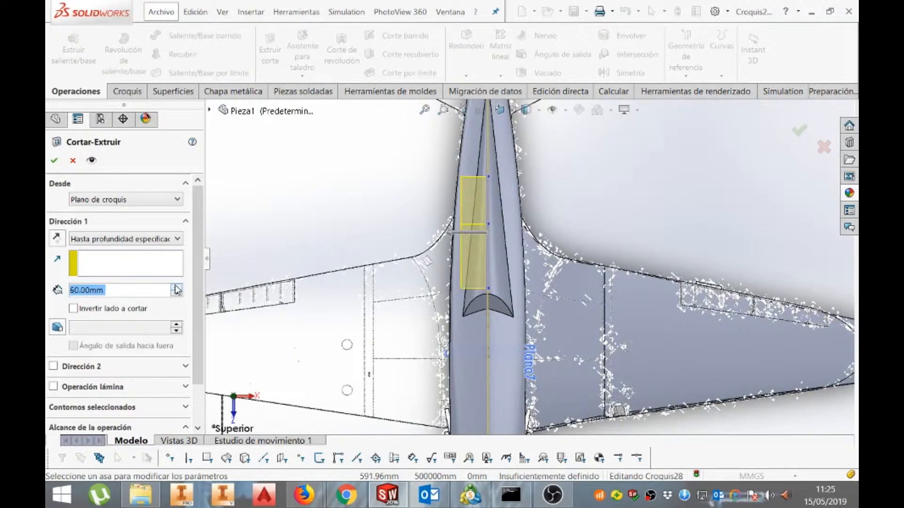
pyautogui.click(176, 287)
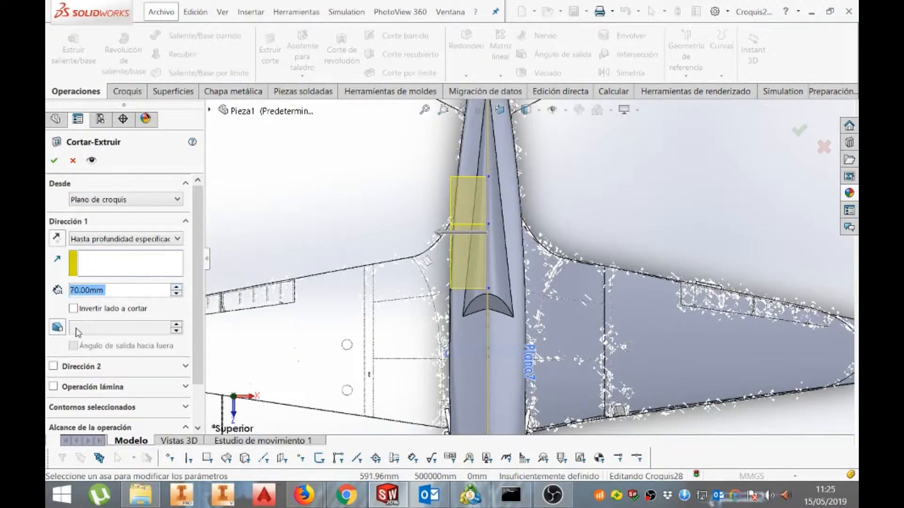
# Enable direction 2 for the canopy cut and set its depth to 60 mm
pyautogui.click(52, 367)
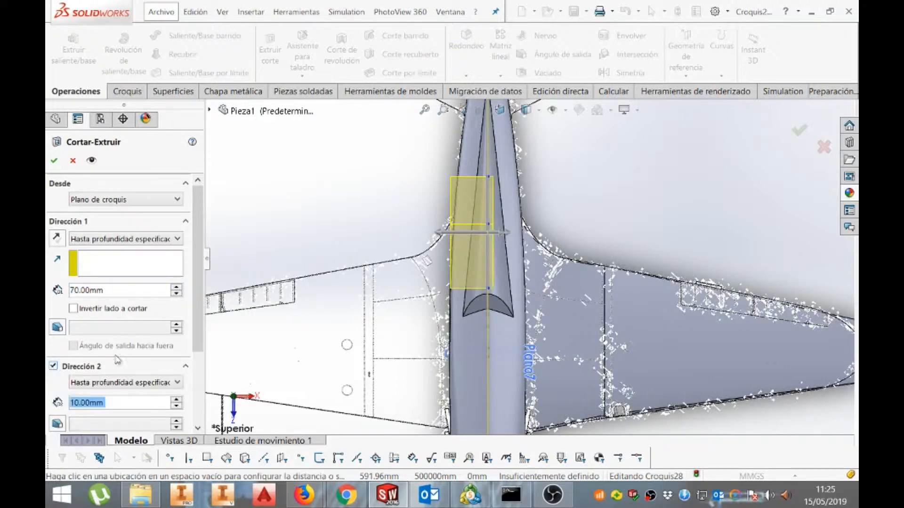
pyautogui.click(176, 400)
pyautogui.click(176, 399)
pyautogui.click(176, 400)
pyautogui.click(176, 399)
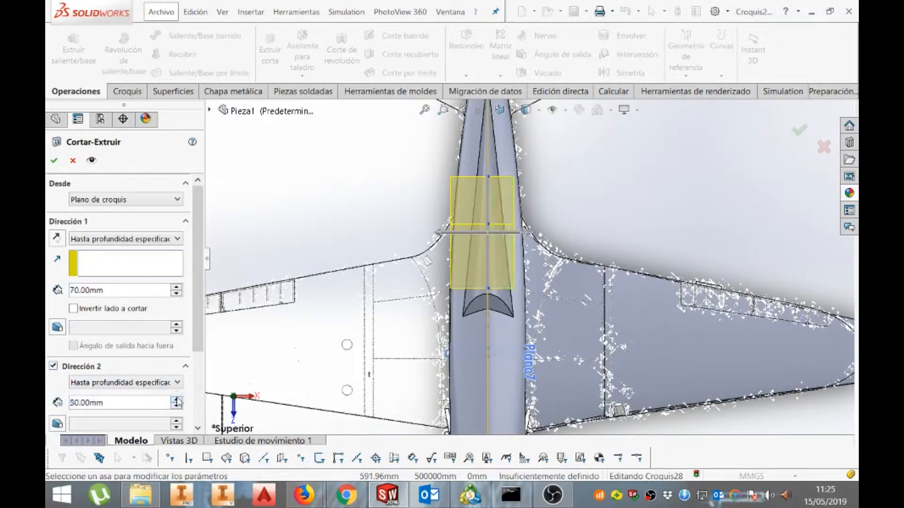
pyautogui.click(176, 399)
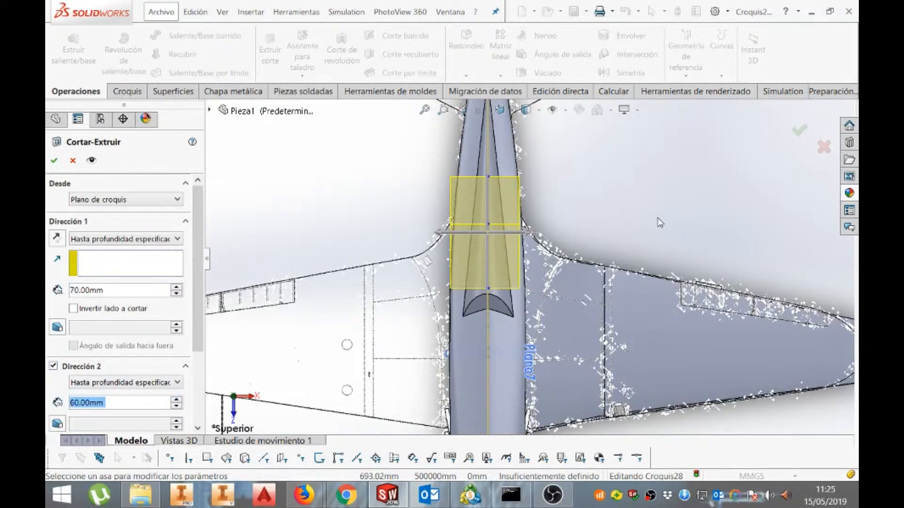
# Check the cut profile against the canopy's front in the left view, and cancel the cut
pyautogui.hotkey('ctrl', '1')
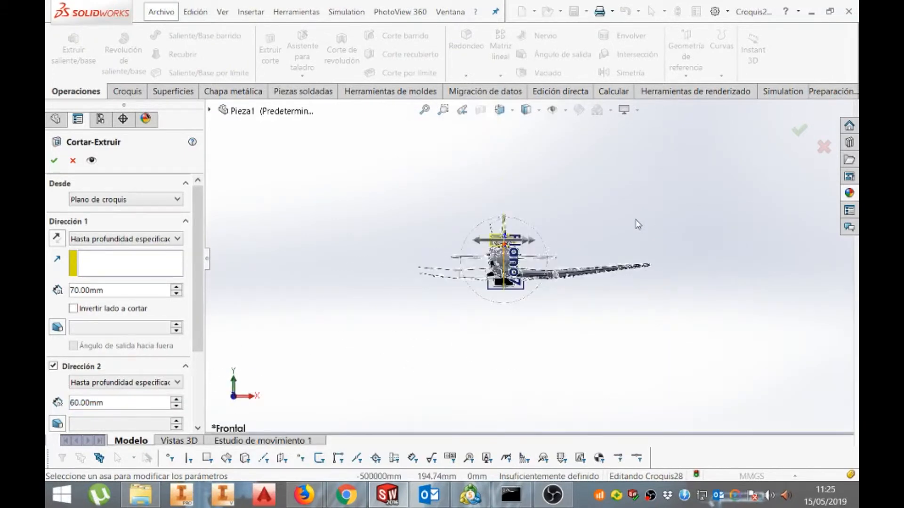
pyautogui.hotkey('ctrl', '3')
pyautogui.scroll(-5, 479, 250)
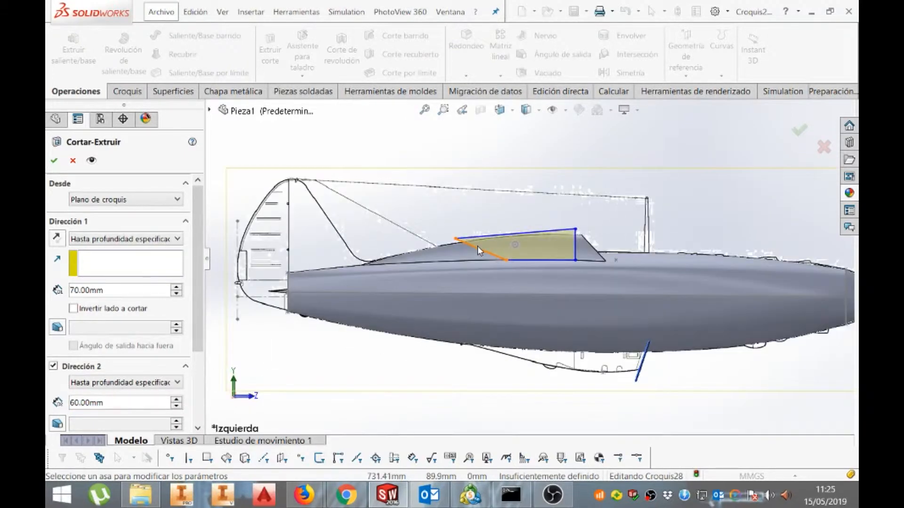
pyautogui.scroll(-3, 577, 251)
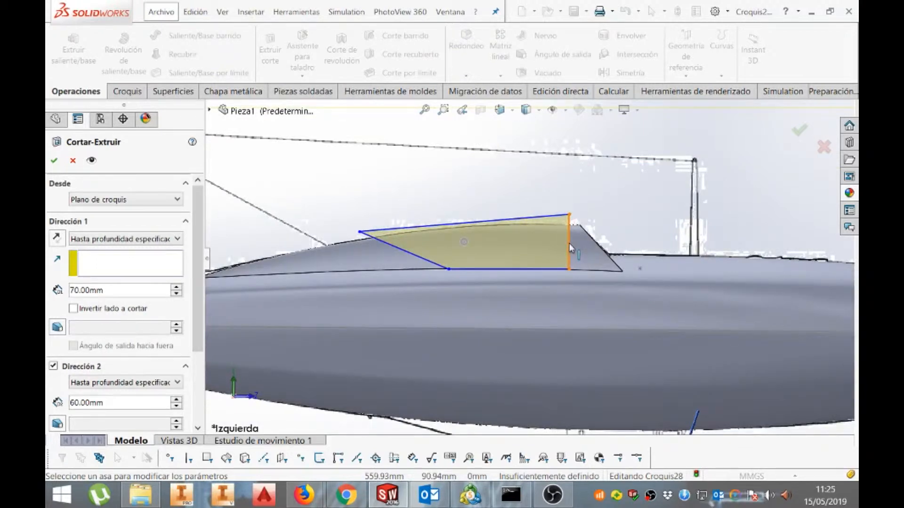
pyautogui.press('Escape')
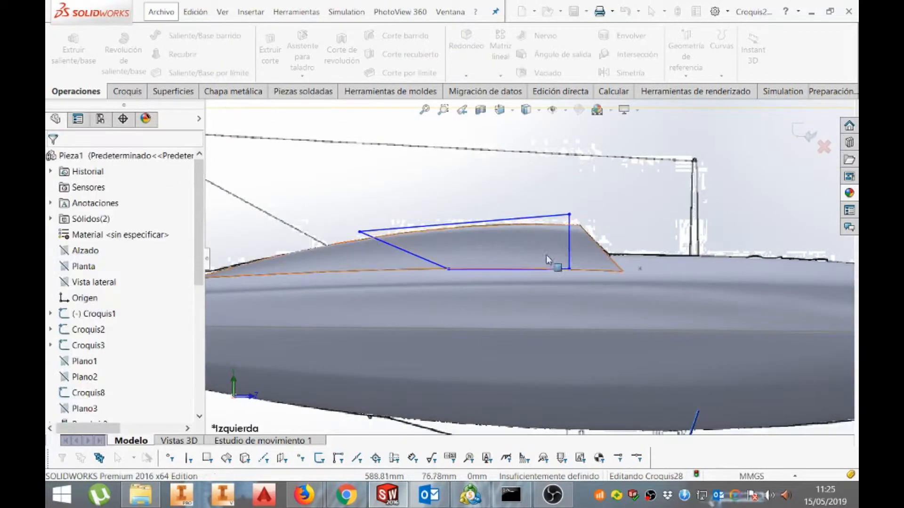
# Move the canopy cut profile's front edge out to the canopy's front base corner, about X 503.31, Y 60.36
pyautogui.moveTo(569, 243)
pyautogui.mouseDown()
pyautogui.moveTo(625, 251)
pyautogui.moveTo(627, 277)
pyautogui.mouseUp()
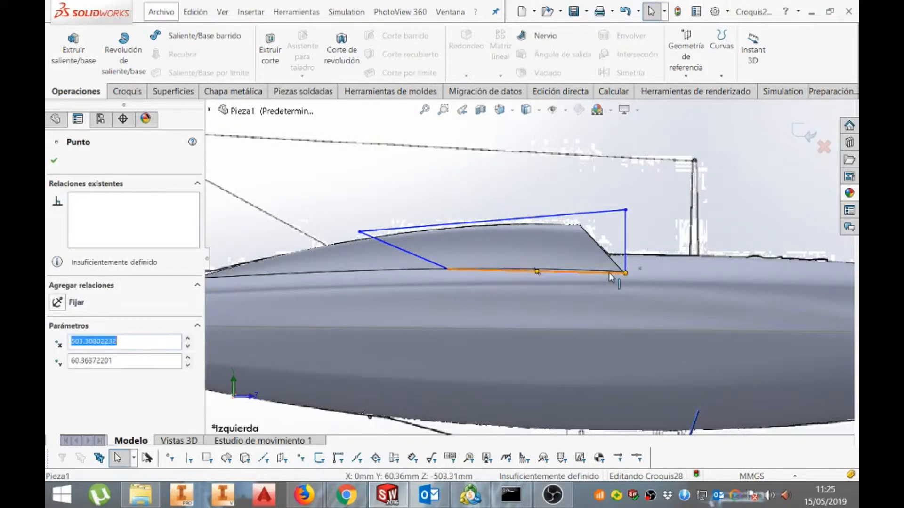
pyautogui.press('Escape')
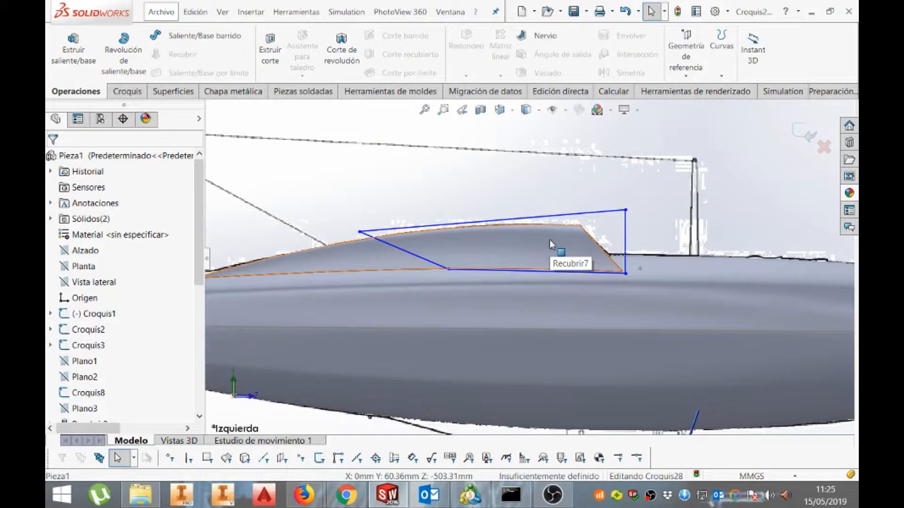
# Start an Extruded Cut of the canopy profile in the top view, with a depth of 50 mm in direction 1
pyautogui.click(271, 66)
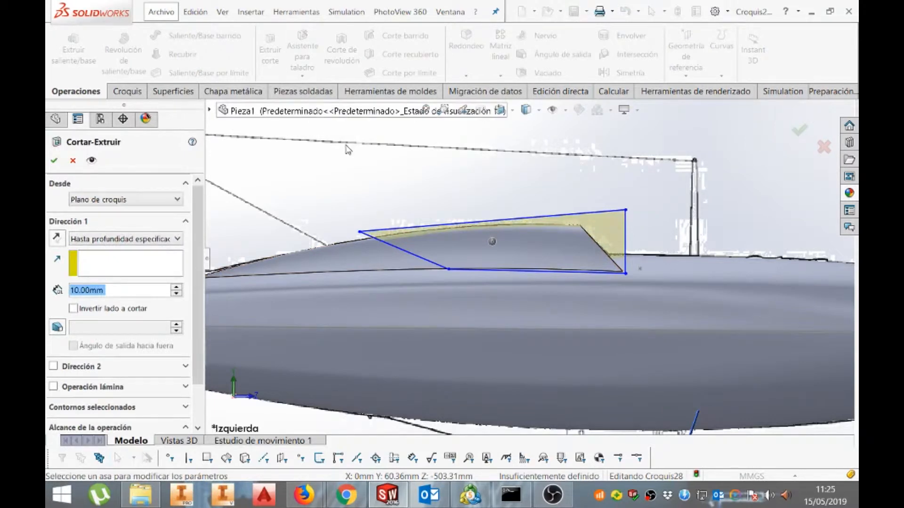
pyautogui.hotkey('ctrl', '5')
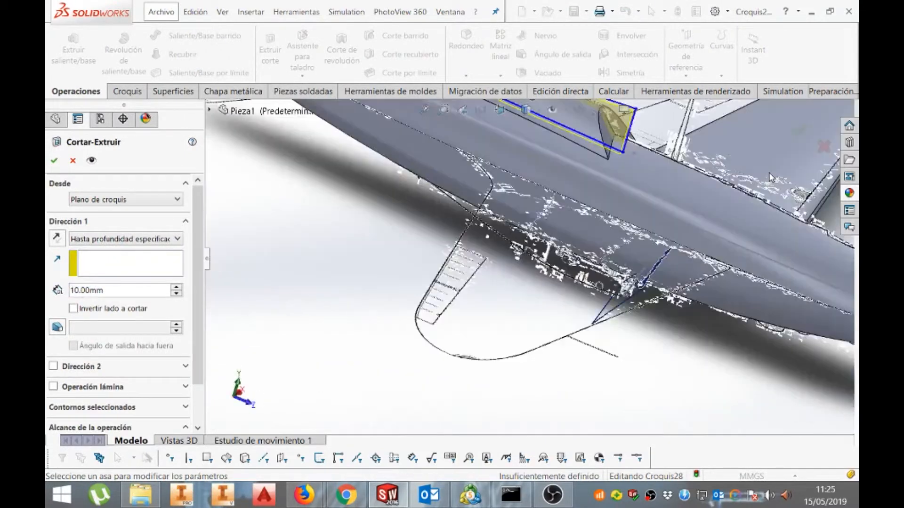
pyautogui.click(178, 287)
pyautogui.click(177, 288)
pyautogui.click(178, 288)
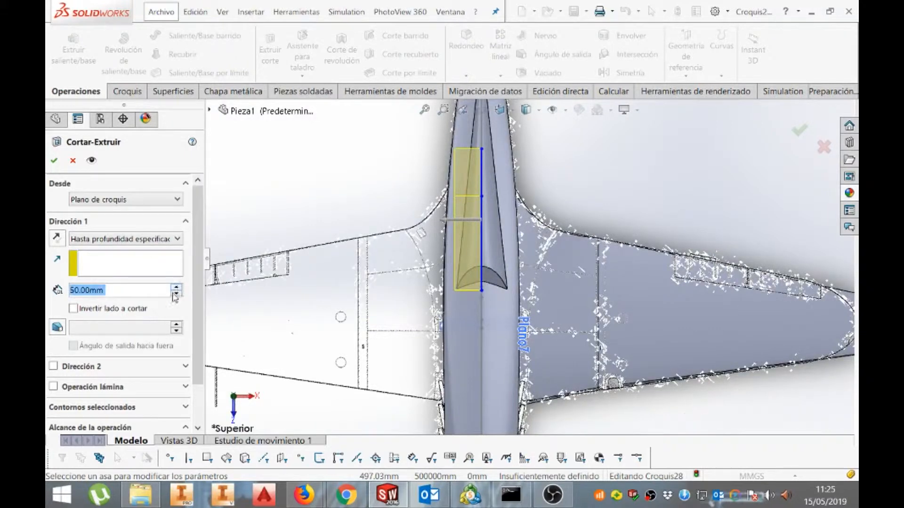
# Enable direction 2 with a depth of 60 mm and complete the canopy cut
pyautogui.click(53, 366)
pyautogui.click(178, 400)
pyautogui.click(177, 400)
pyautogui.click(177, 399)
pyautogui.click(177, 400)
pyautogui.click(178, 400)
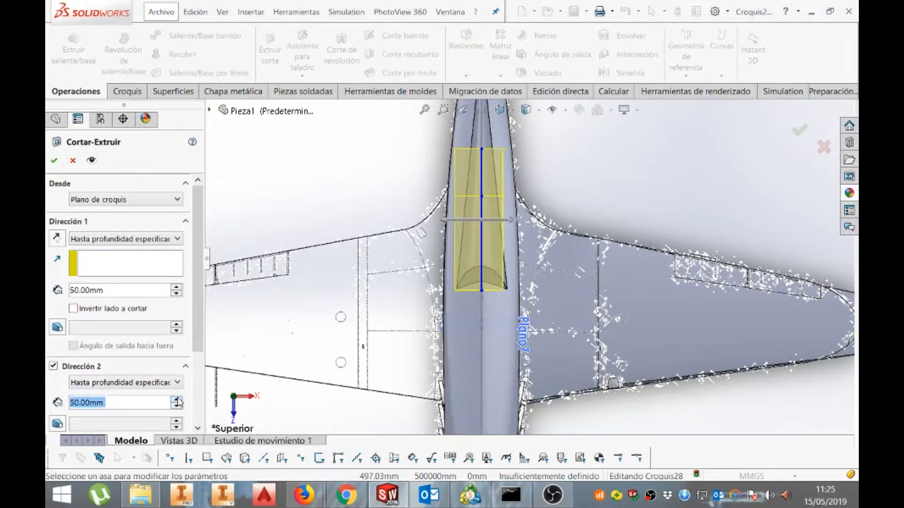
pyautogui.scroll(4, 567, 237)
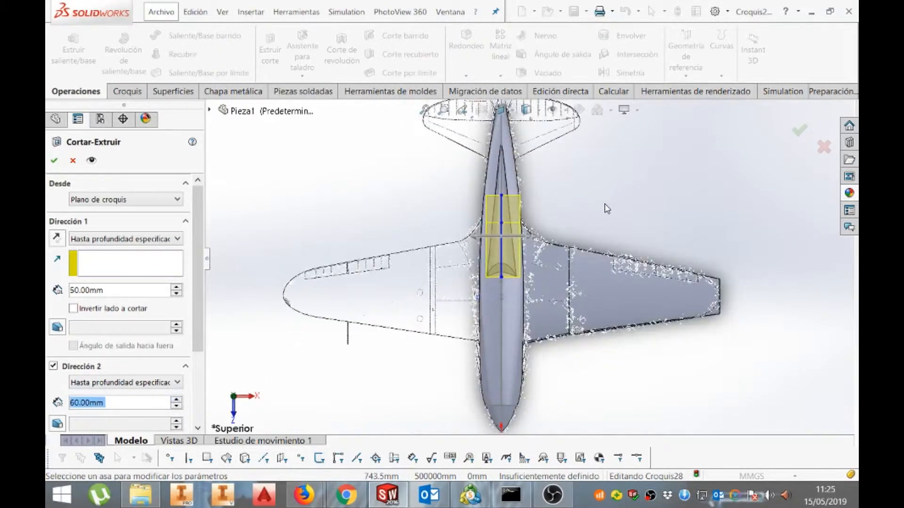
pyautogui.click(799, 137)
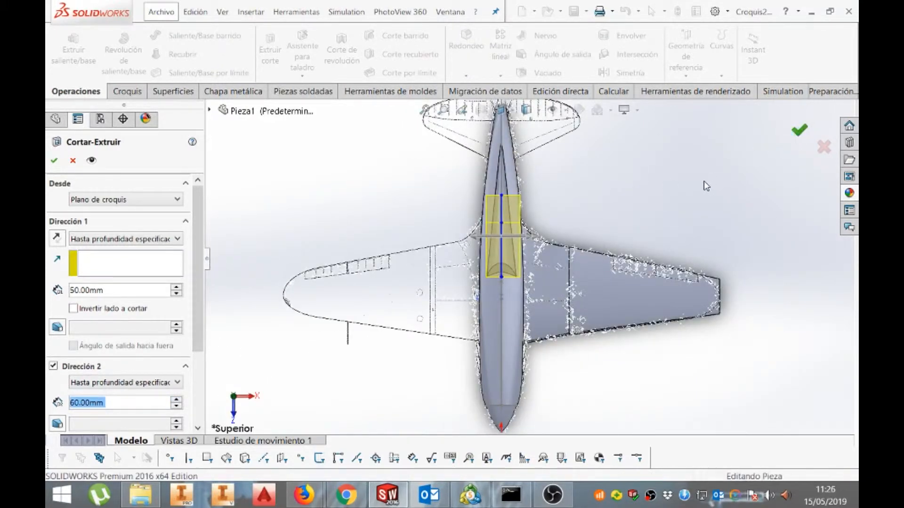
# Inspect the cut canopy, and open the sketch of the canopy cut for editing in the left view
pyautogui.moveTo(706, 186); pyautogui.dragTo(515, 283, button='middle')
pyautogui.scroll(-6, 515, 281)
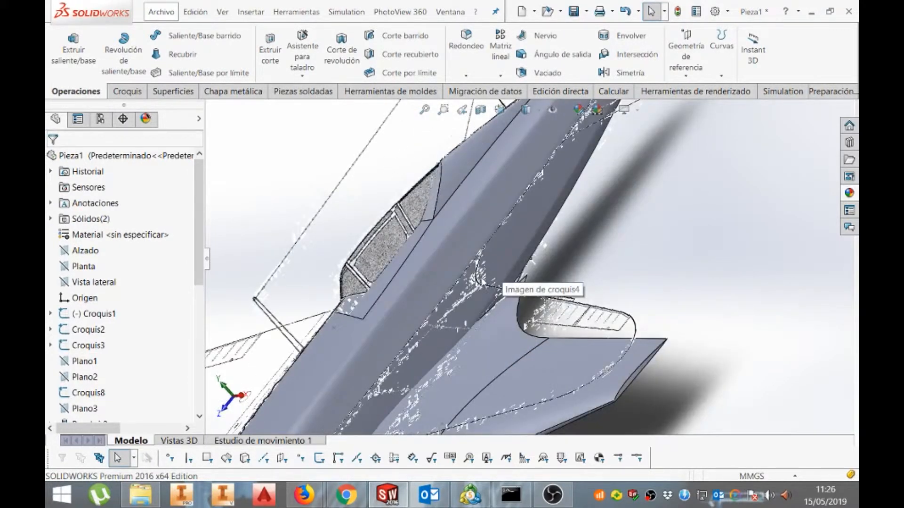
pyautogui.hotkey('ctrl', '1')
pyautogui.hotkey('ctrl', '3')
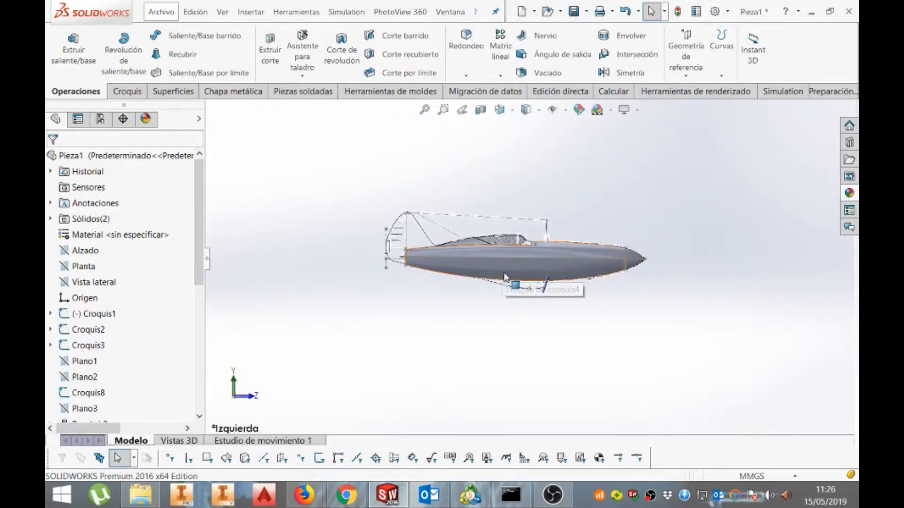
pyautogui.moveTo(198, 257); pyautogui.dragTo(205, 396)
pyautogui.click(51, 409)
pyautogui.click(109, 409)
pyautogui.click(110, 376)
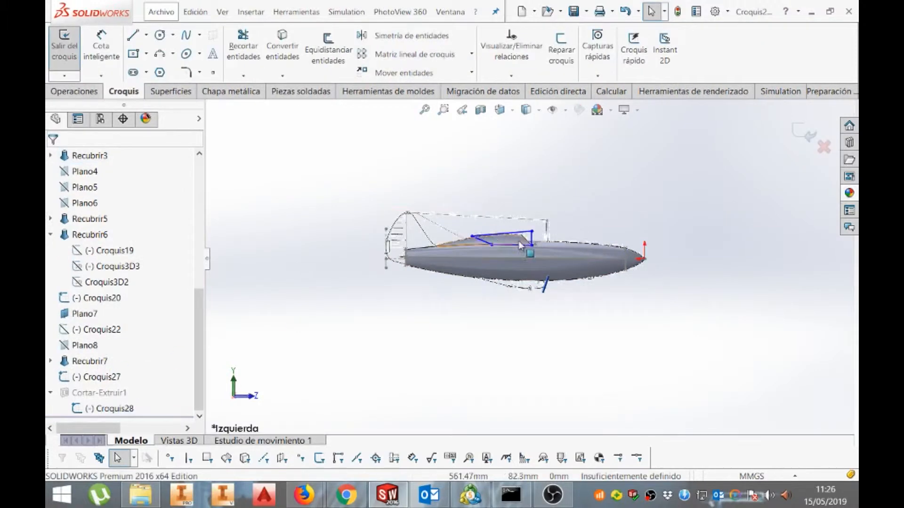
# In wireframe display, move the cut profile's front edge back to the blueprint's windshield frame, exit the sketch and restore shading with edges
pyautogui.scroll(-6, 521, 234)
pyautogui.click(521, 114)
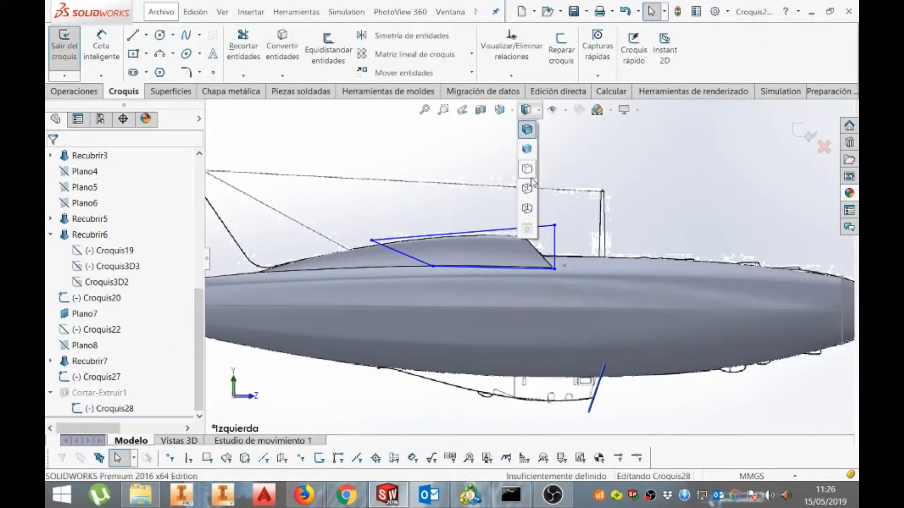
pyautogui.click(532, 208)
pyautogui.scroll(-2, 565, 263)
pyautogui.moveTo(549, 245); pyautogui.dragTo(486, 243)
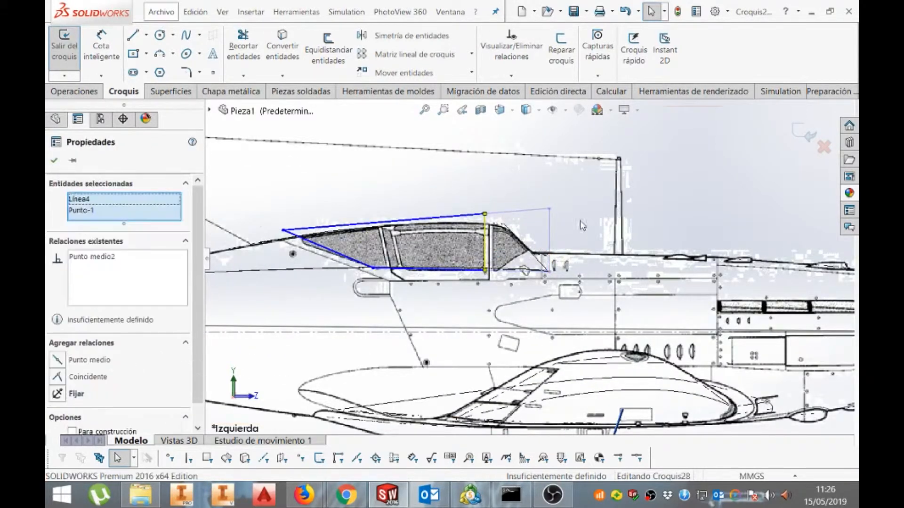
pyautogui.click(802, 134)
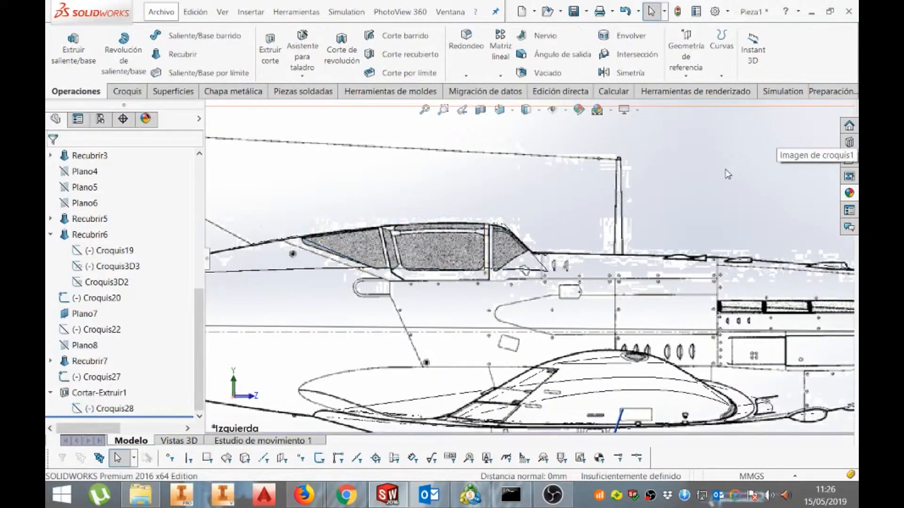
pyautogui.click(538, 112)
pyautogui.click(528, 131)
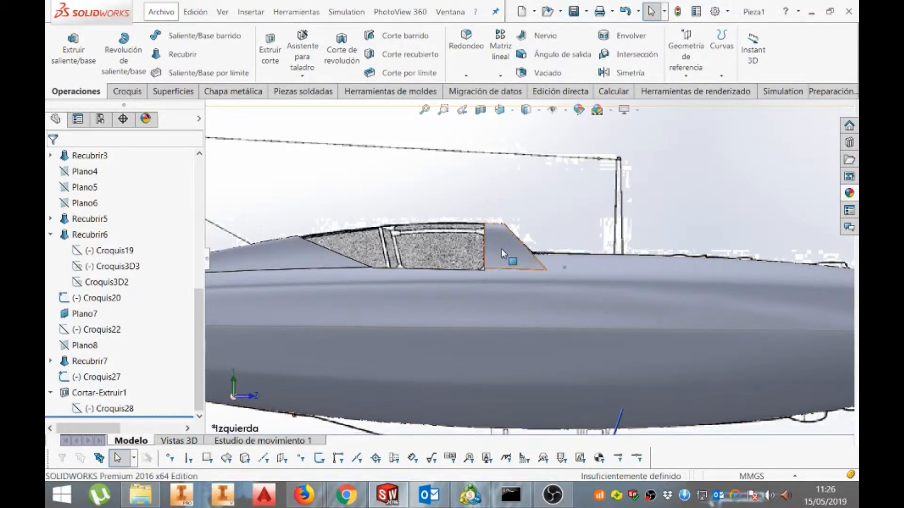
# Show the plane as a wireframe in the right view and start a sketch on the Vista lateral plane
pyautogui.click(538, 112)
pyautogui.press('f')
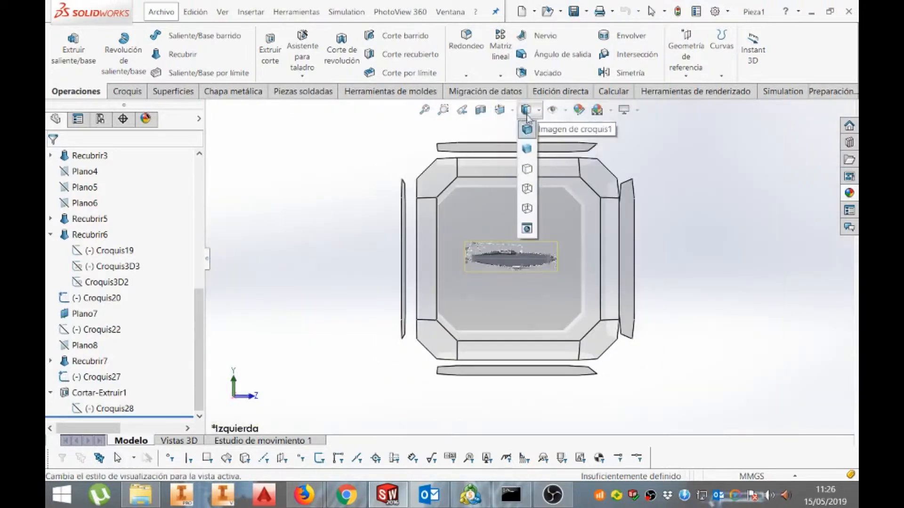
pyautogui.click(528, 207)
pyautogui.click(513, 110)
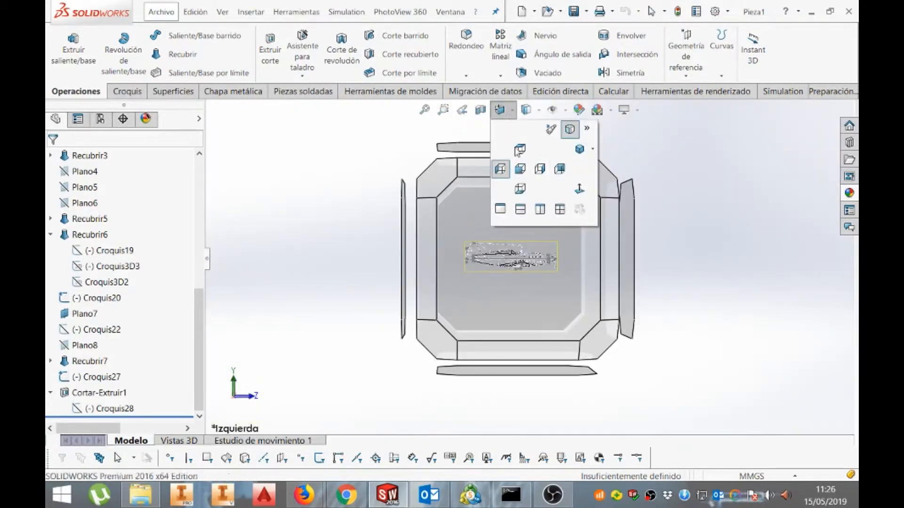
pyautogui.click(540, 170)
pyautogui.scroll(-8, 557, 235)
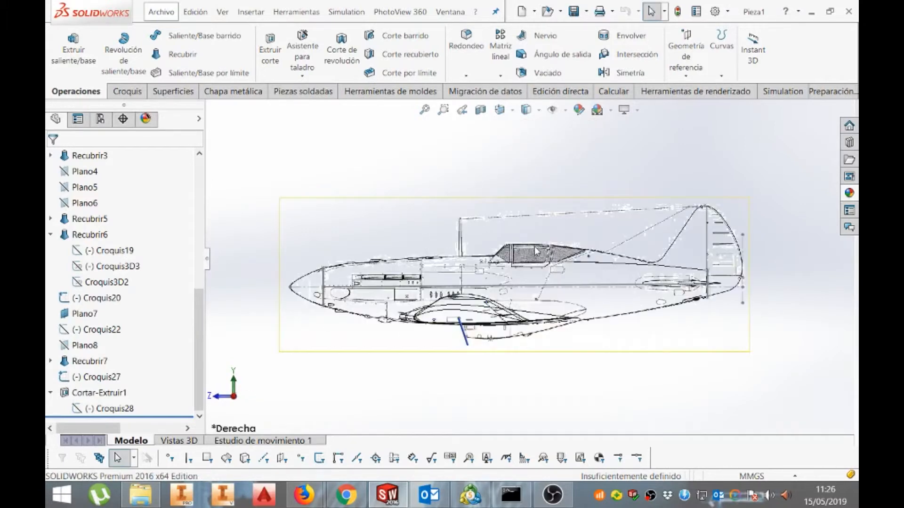
pyautogui.moveTo(201, 346); pyautogui.dragTo(183, 251)
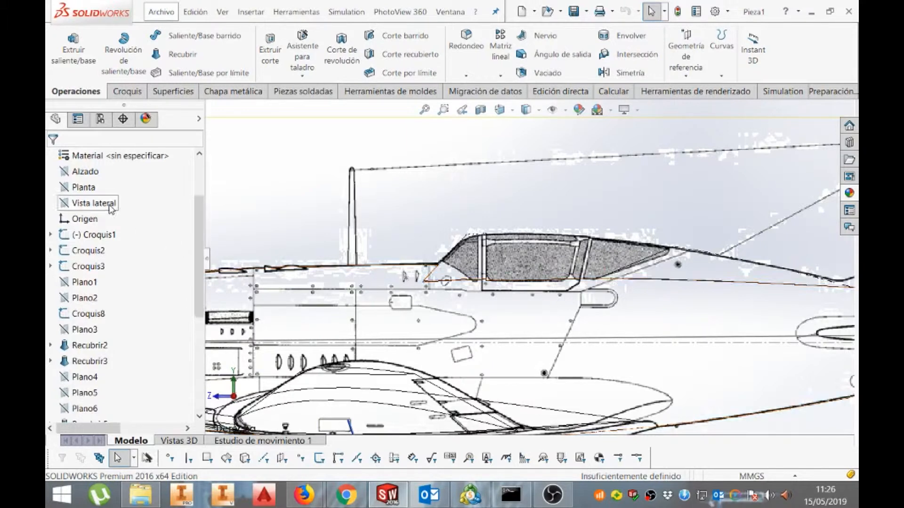
pyautogui.click(95, 203)
pyautogui.click(136, 188)
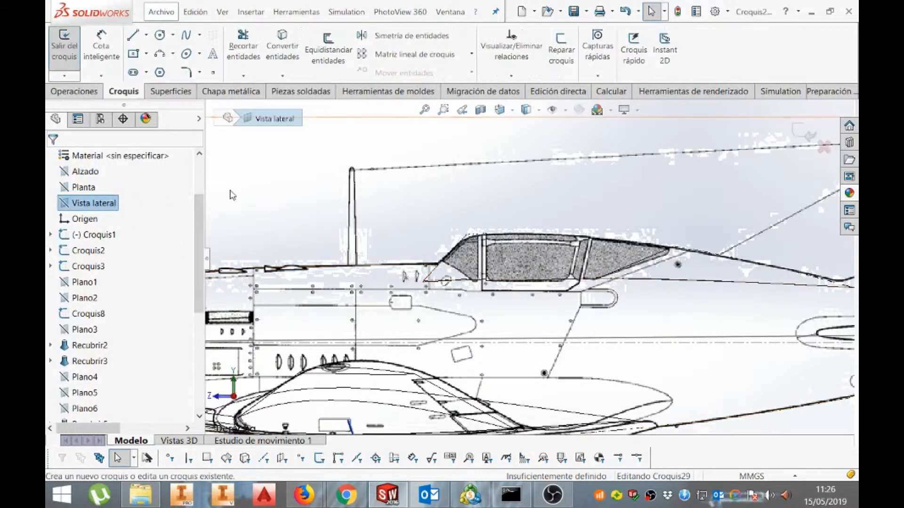
# Sketch a closed four-sided line profile about 55 mm high around the windshield, with its vertical rear edge along the windshield frame
pyautogui.click(134, 34)
pyautogui.scroll(-6, 476, 263)
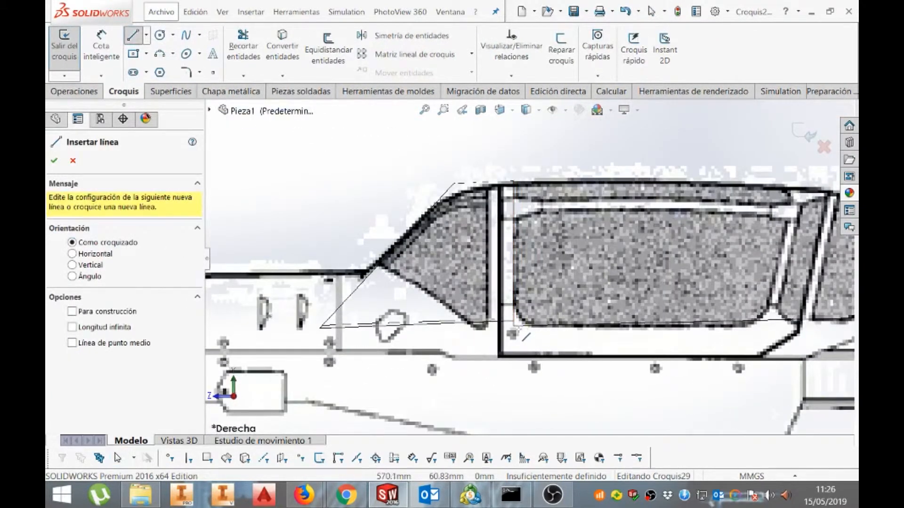
pyautogui.click(491, 326)
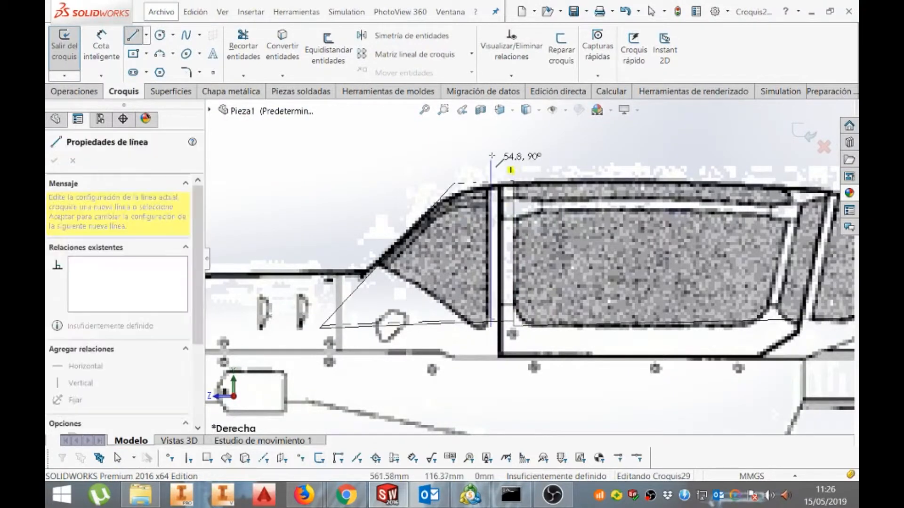
pyautogui.click(490, 153)
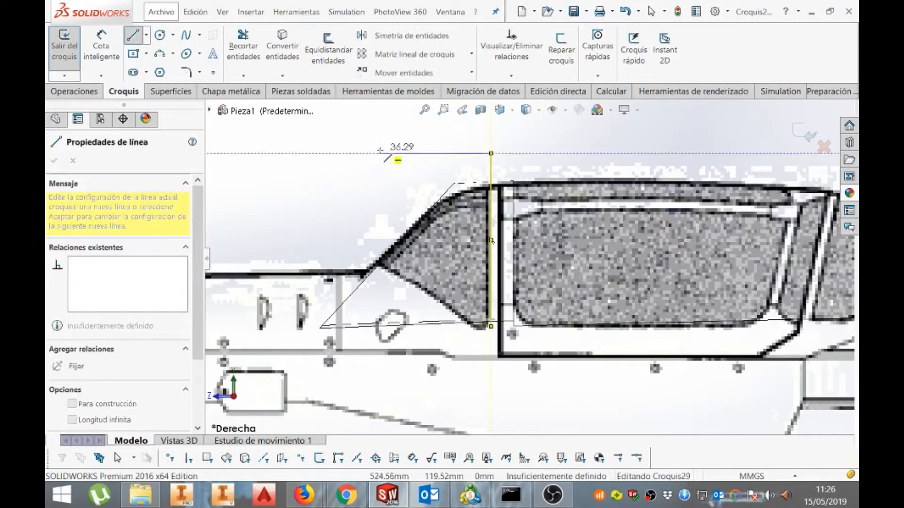
pyautogui.click(323, 153)
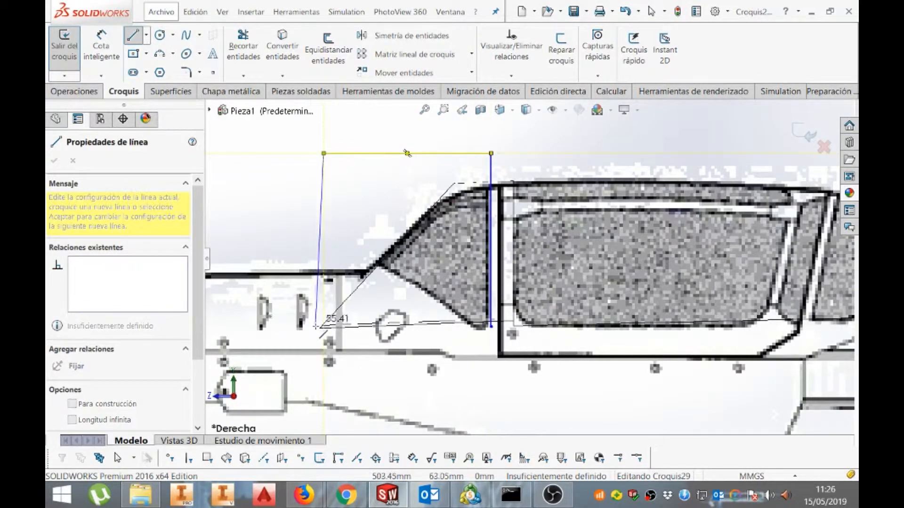
pyautogui.click(316, 326)
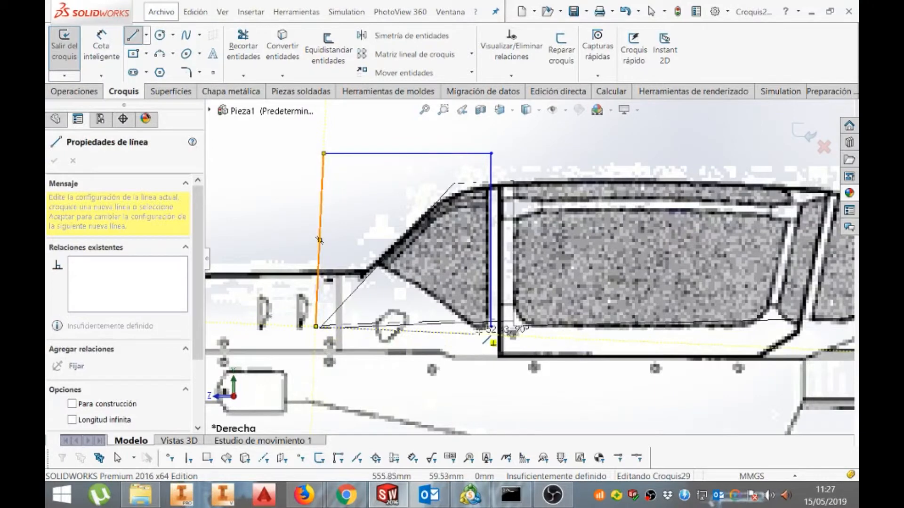
pyautogui.click(491, 326)
pyautogui.press('Escape')
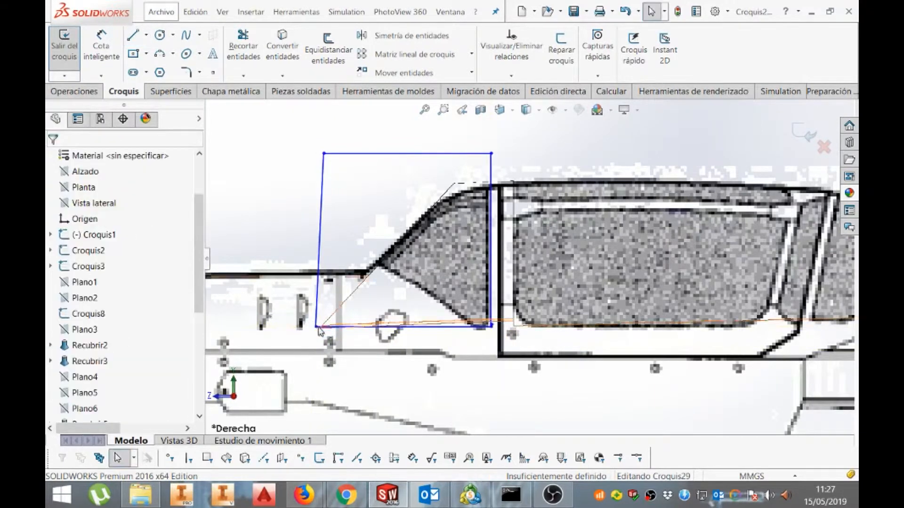
# Attach the profile's lower front corner to the canopy's front tip and, shaded with edges, move its upper front corner to about X 549.37, Y 114.89
pyautogui.moveTo(315, 326)
pyautogui.mouseDown()
pyautogui.moveTo(335, 325)
pyautogui.moveTo(318, 330)
pyautogui.mouseUp()
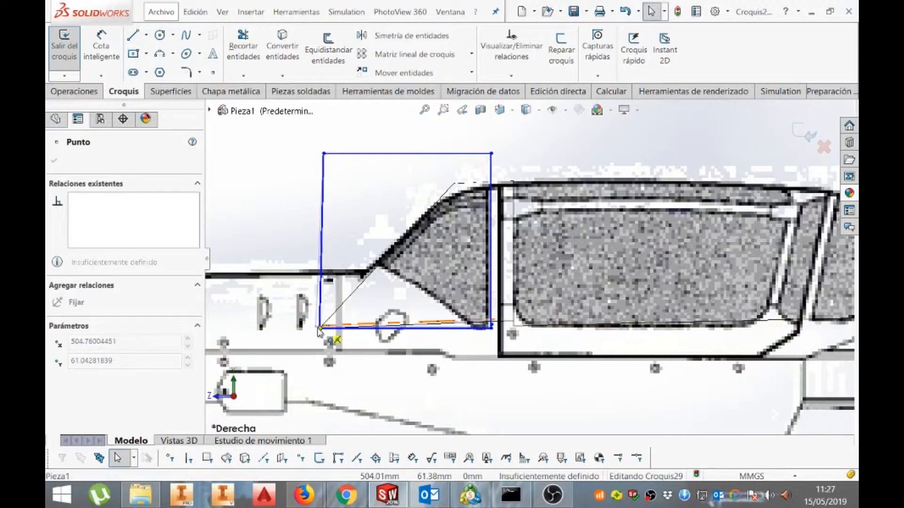
pyautogui.moveTo(318, 329); pyautogui.dragTo(319, 328)
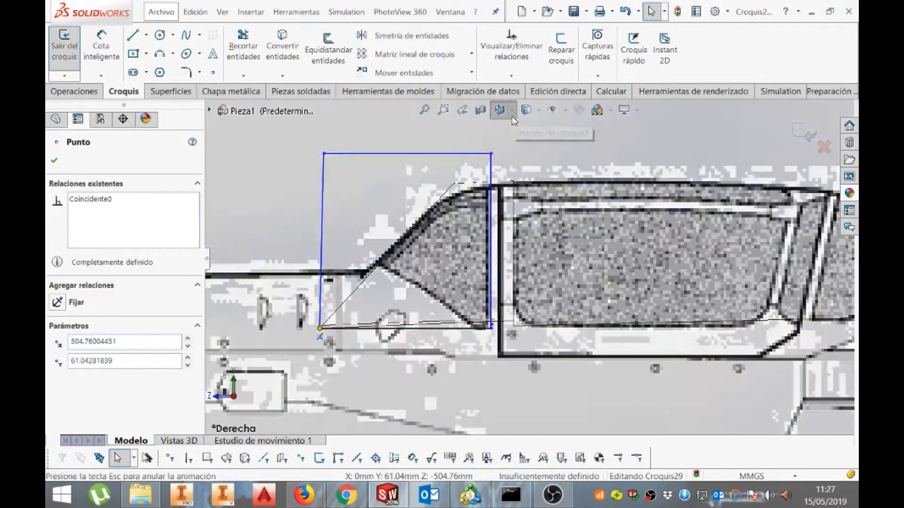
pyautogui.press('f')
pyautogui.click(527, 111)
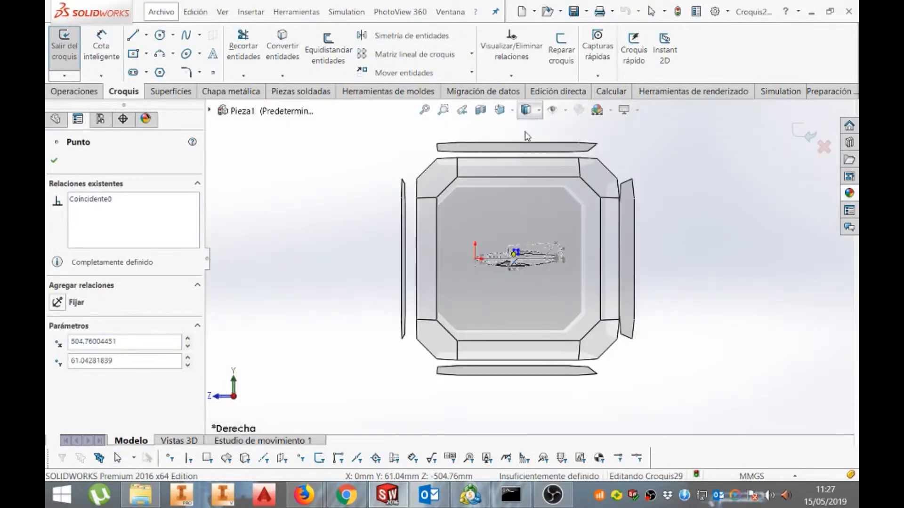
pyautogui.click(528, 131)
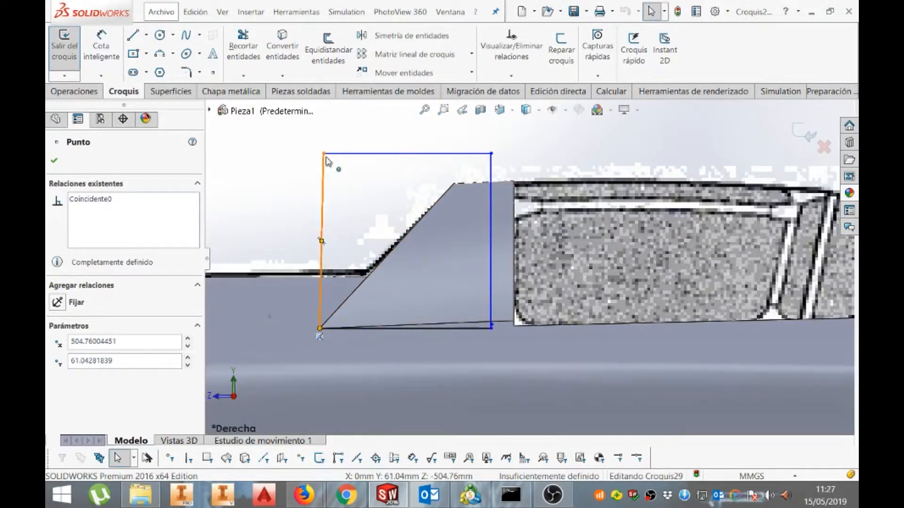
pyautogui.moveTo(324, 154)
pyautogui.mouseDown()
pyautogui.moveTo(414, 175)
pyautogui.moveTo(456, 165)
pyautogui.mouseUp()
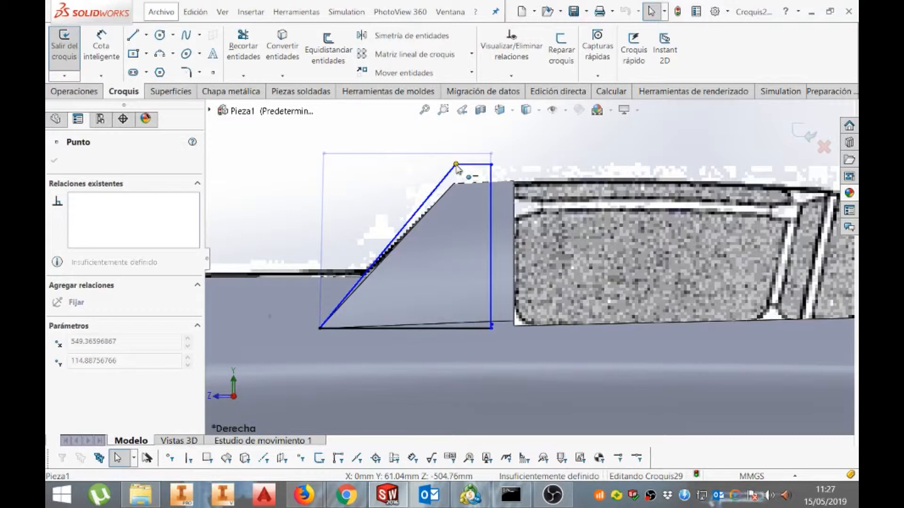
pyautogui.click(379, 173)
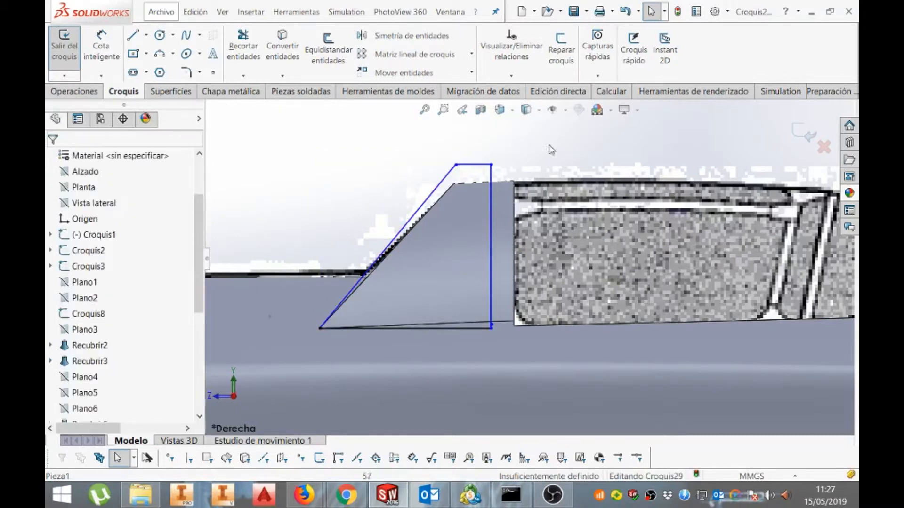
# Start an extruded cut from the windshield side profile and set the first direction's depth to 60 mm
pyautogui.click(91, 92)
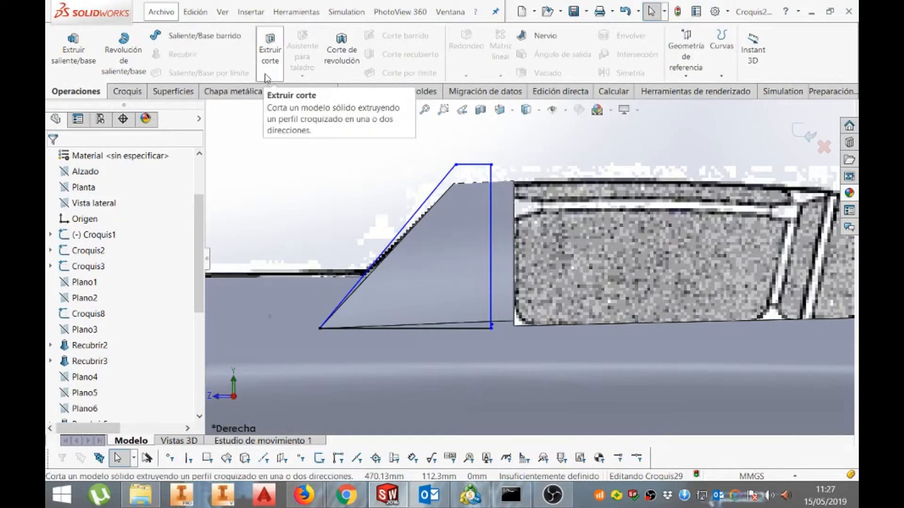
pyautogui.click(270, 51)
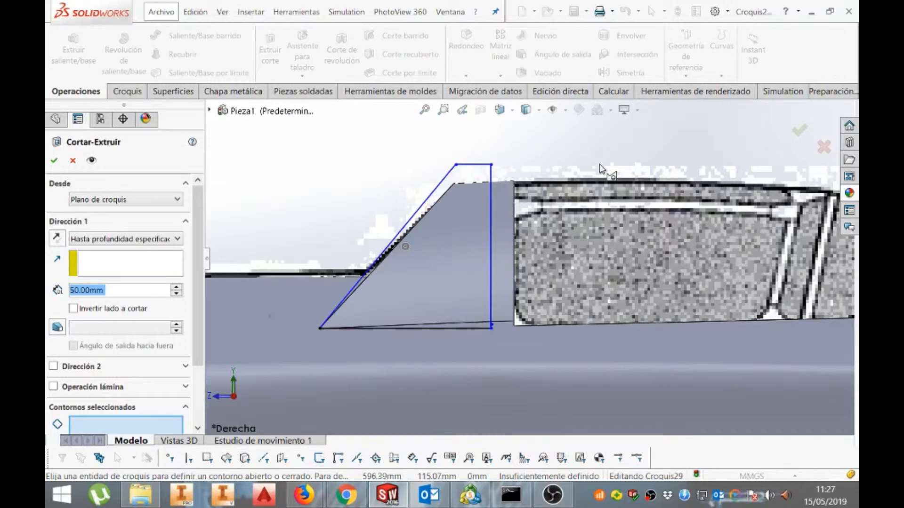
pyautogui.scroll(8, 597, 165)
pyautogui.moveTo(597, 165); pyautogui.dragTo(594, 168, button='middle')
pyautogui.hotkey('ctrl', '5')
pyautogui.scroll(-5, 485, 262)
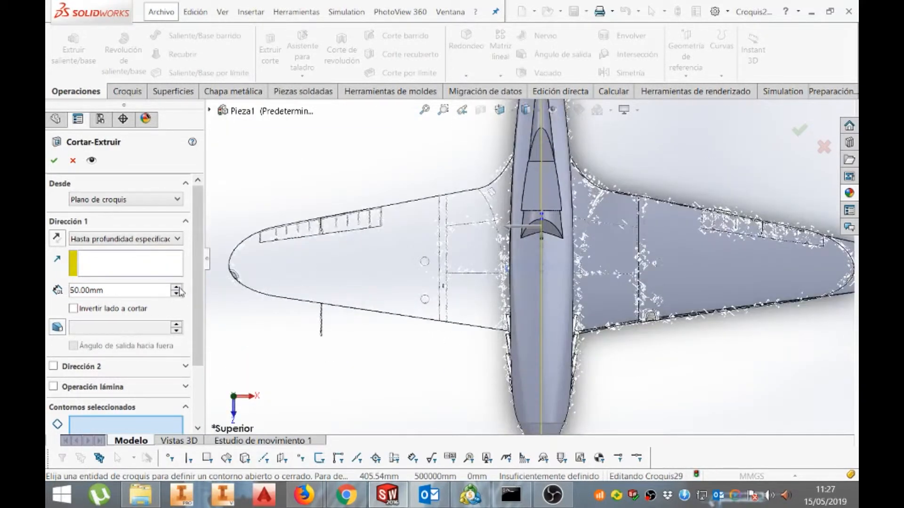
pyautogui.scroll(-3, 529, 249)
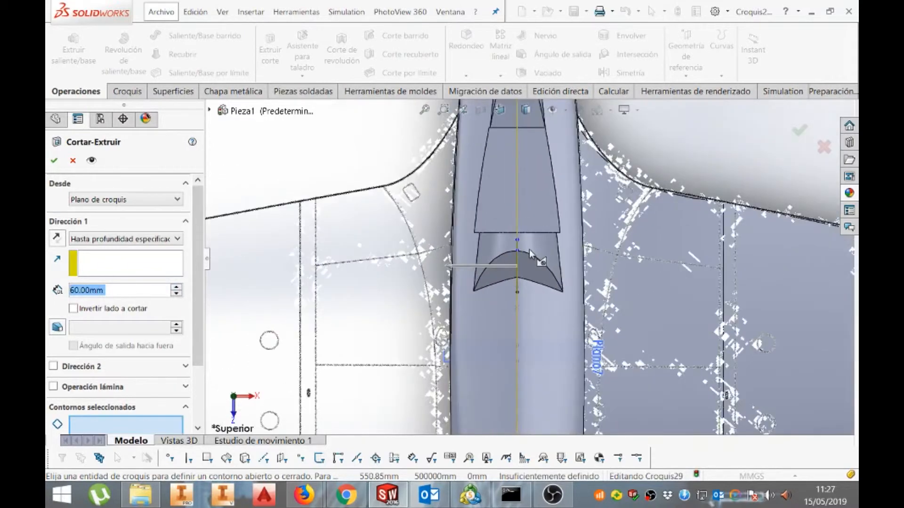
pyautogui.scroll(3, 526, 259)
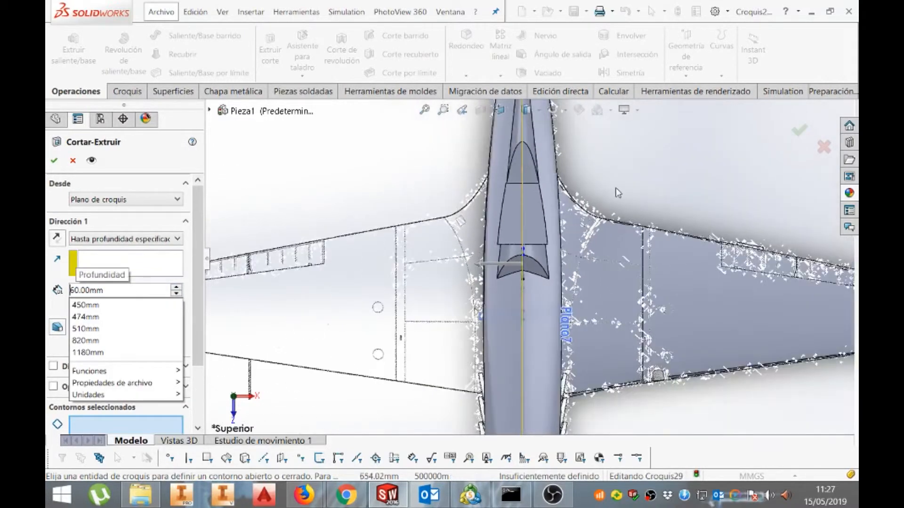
# Select the closed windshield region as the cut contour, add a second direction of 60 mm and create the cut
pyautogui.press('Left')
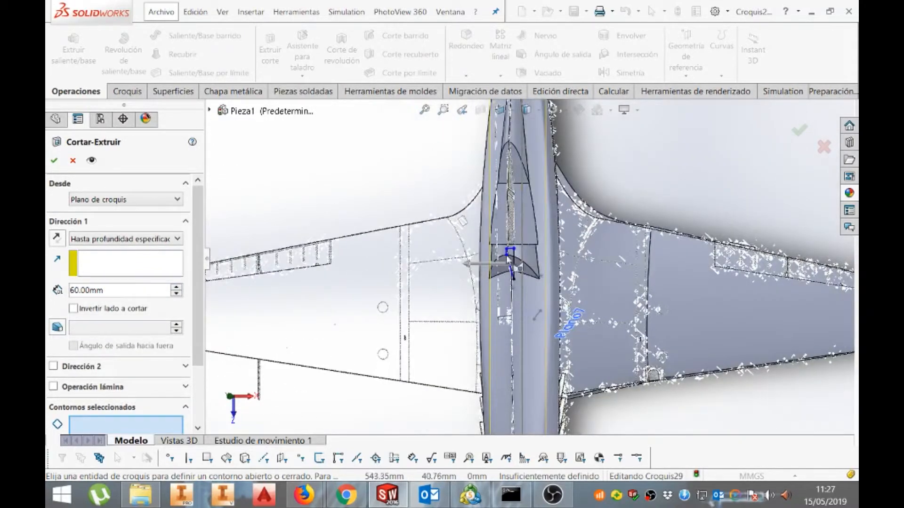
pyautogui.click(512, 258)
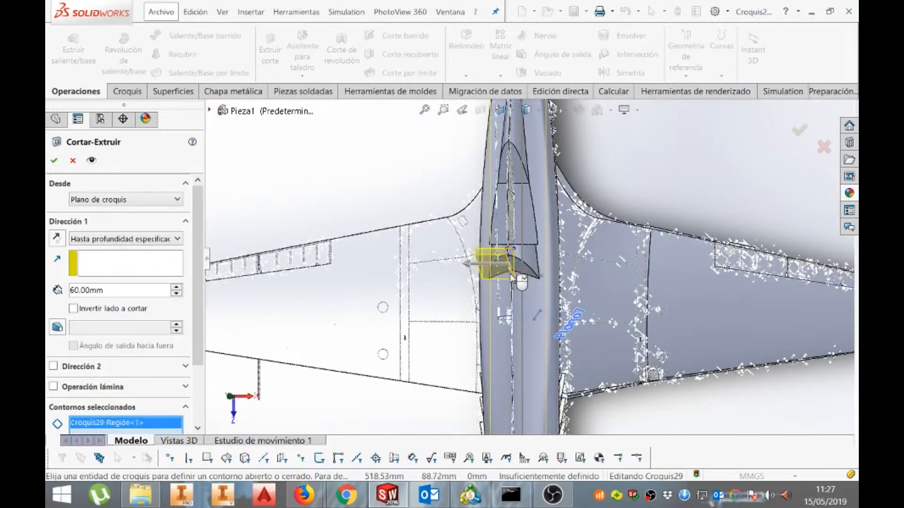
pyautogui.hotkey('ctrl', '5')
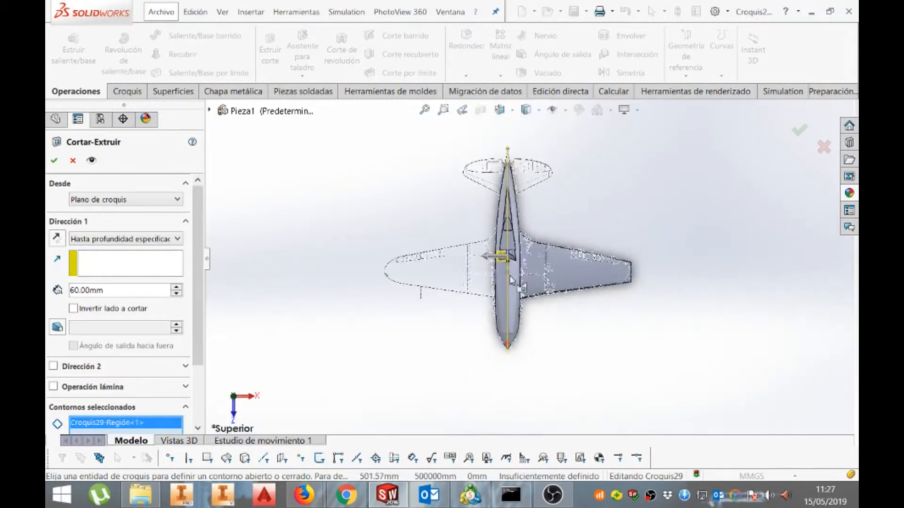
pyautogui.scroll(-5, 497, 254)
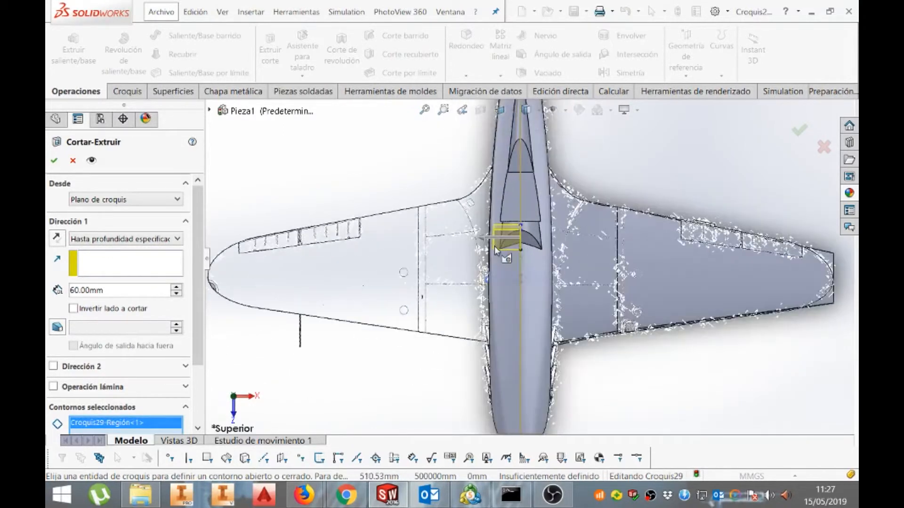
pyautogui.click(55, 368)
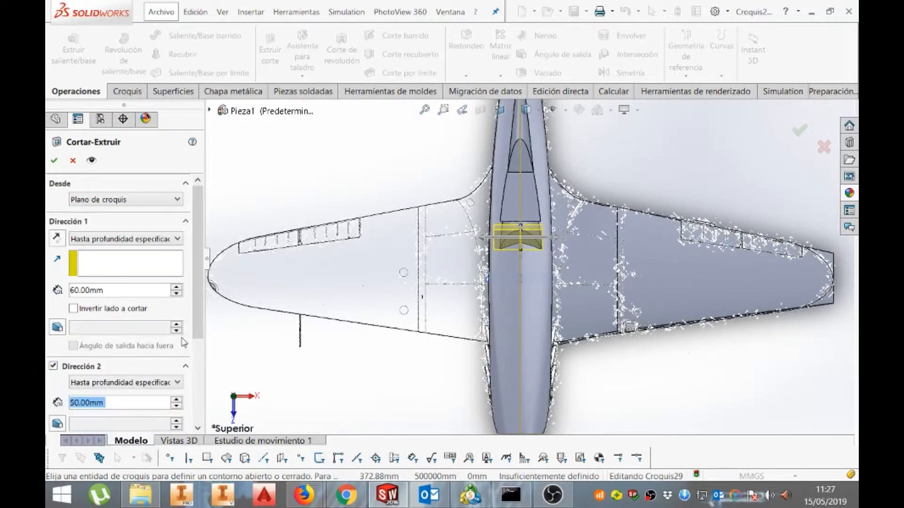
pyautogui.click(60, 161)
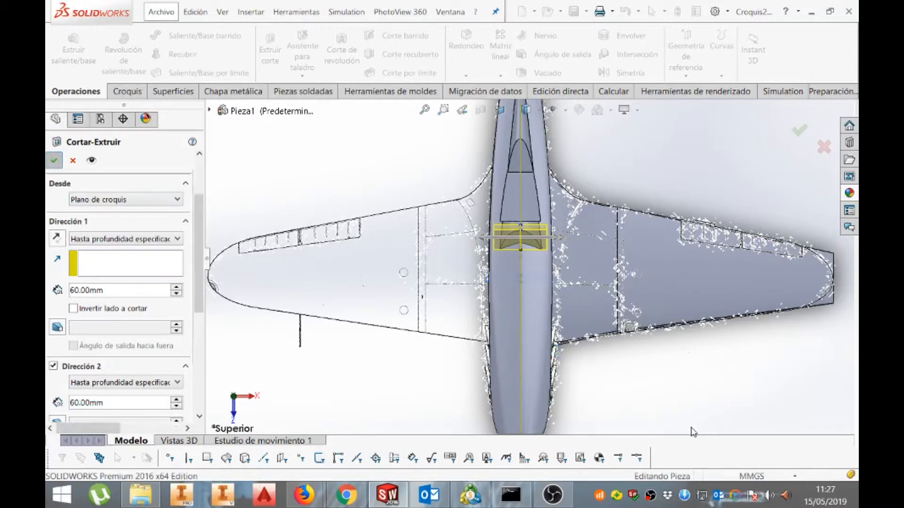
# Save the part and examine the windshield cut from the front, the right side and obliquely from above
pyautogui.hotkey('ctrl', '1')
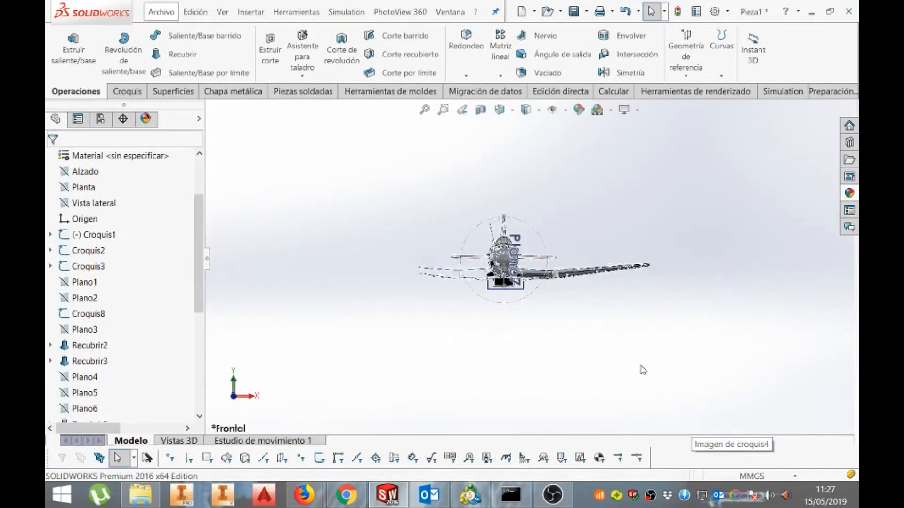
pyautogui.scroll(-1, 541, 275)
pyautogui.hotkey('ctrl', '4')
pyautogui.scroll(-8, 534, 256)
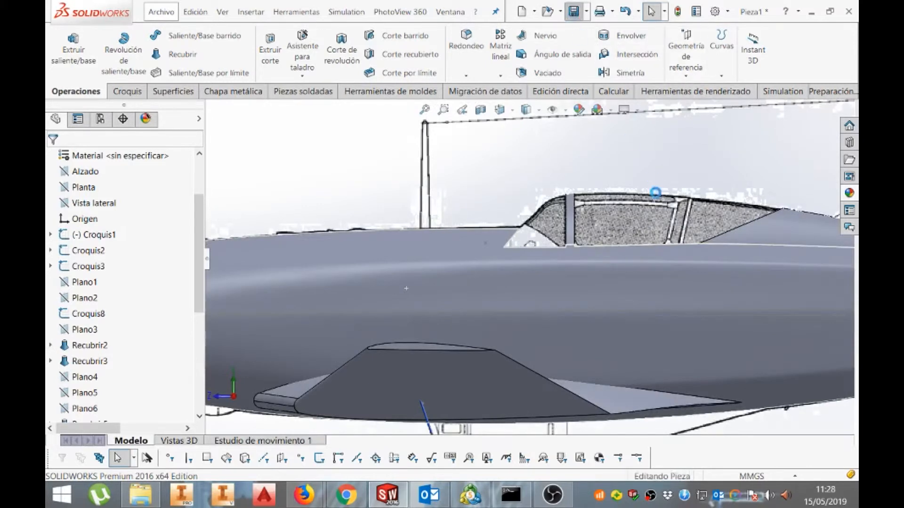
pyautogui.scroll(2, 657, 200)
pyautogui.moveTo(656, 202); pyautogui.dragTo(671, 257, button='middle')
pyautogui.press('Right')
pyautogui.press('Down')
pyautogui.press('Down')
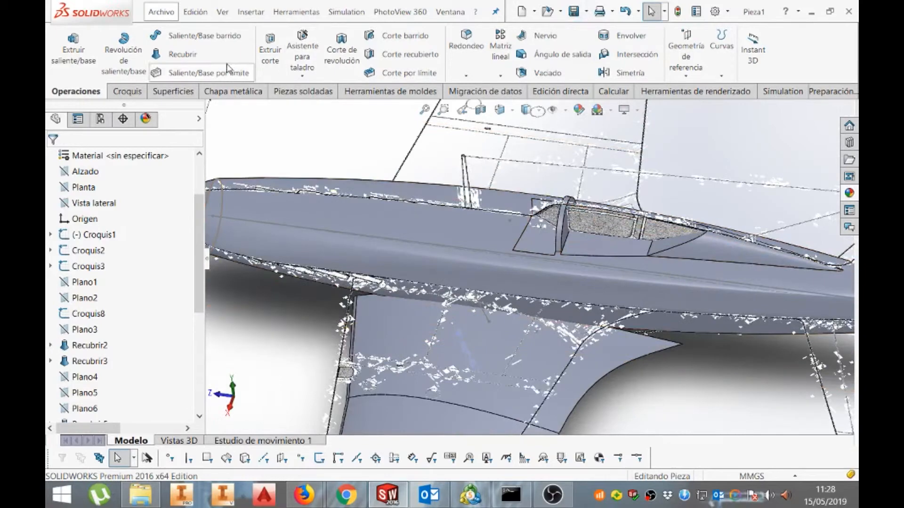
# Loft between the windshield frame's rear face and the cut face of the rear canopy, with merging of the result turned off
pyautogui.click(204, 60)
pyautogui.scroll(-5, 631, 242)
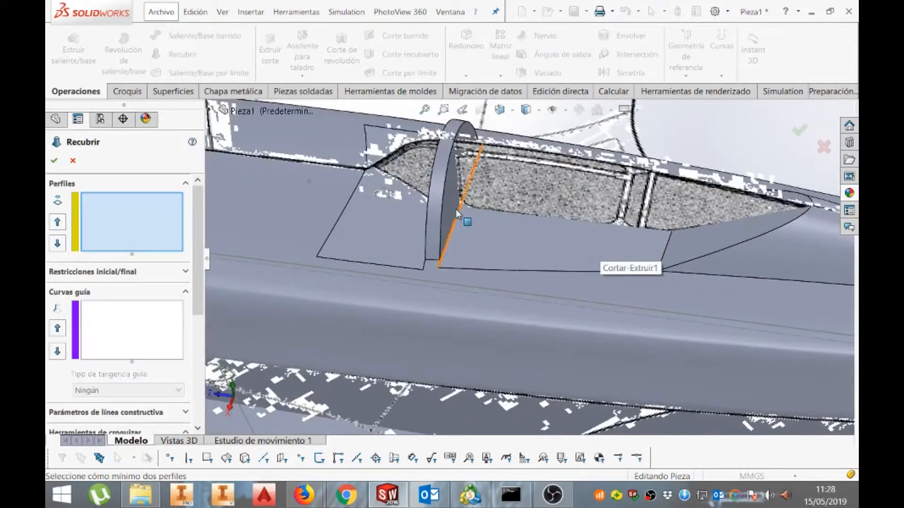
pyautogui.click(455, 209)
pyautogui.click(693, 239)
pyautogui.scroll(2, 702, 252)
pyautogui.press('Up')
pyautogui.press('Up')
pyautogui.press('Right')
pyautogui.press('Up')
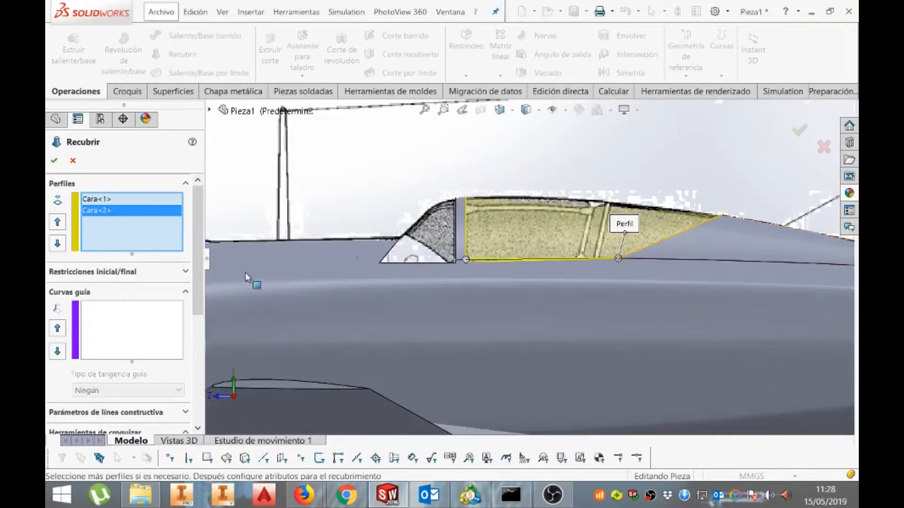
pyautogui.moveTo(200, 288); pyautogui.dragTo(201, 383)
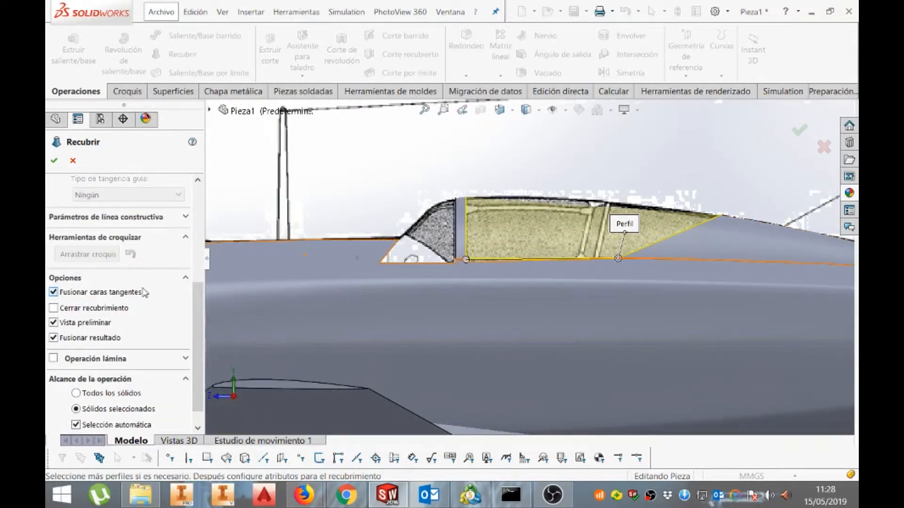
pyautogui.click(53, 338)
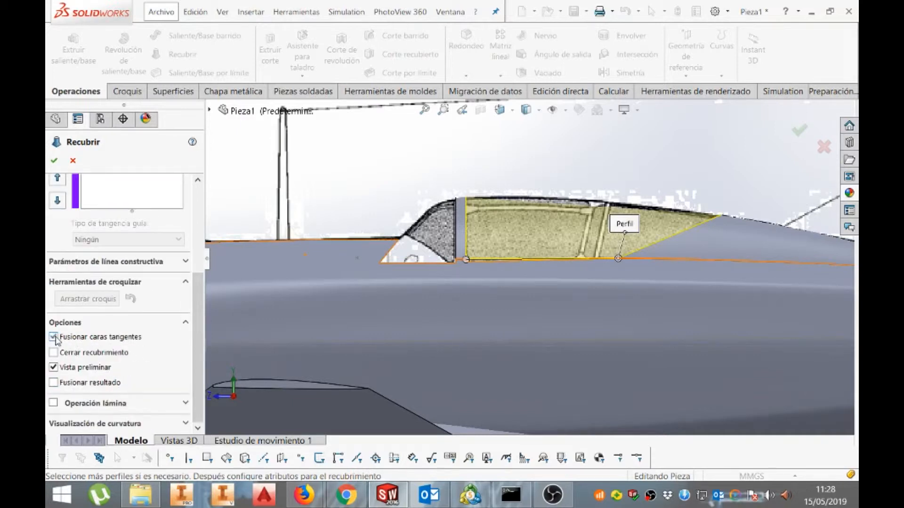
pyautogui.moveTo(196, 359); pyautogui.dragTo(202, 291)
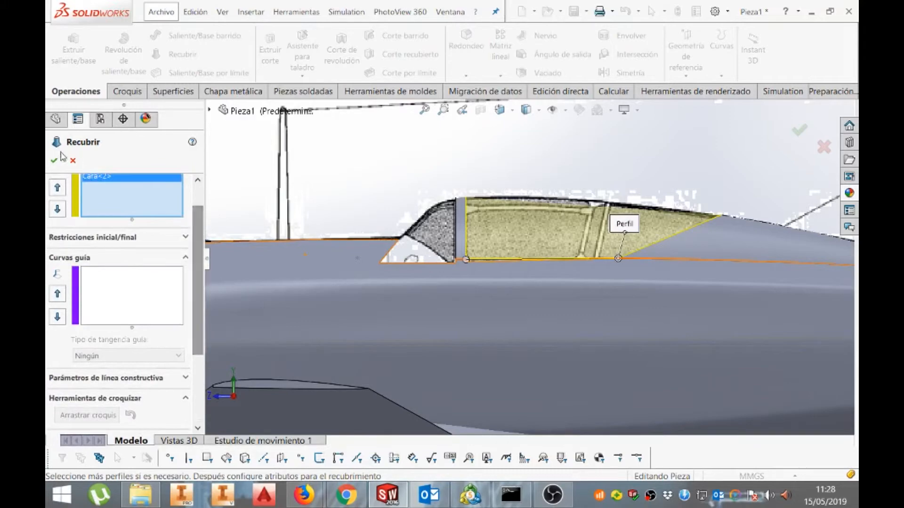
# Try to loft between the windshield frame's front face and the fuselage face exposed by the windshield cut
pyautogui.scroll(3, 479, 280)
pyautogui.moveTo(479, 280); pyautogui.dragTo(470, 259, button='middle')
pyautogui.scroll(-2, 470, 259)
pyautogui.scroll(-5, 473, 260)
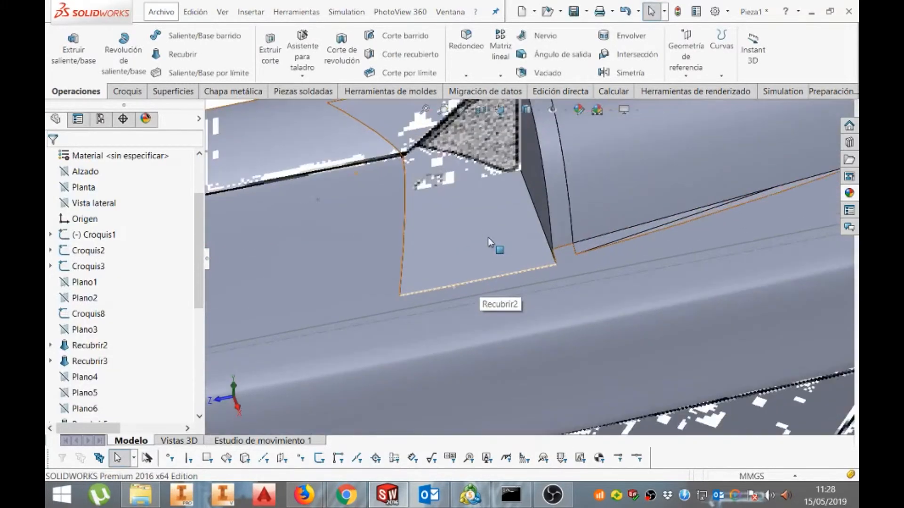
pyautogui.moveTo(488, 237); pyautogui.dragTo(486, 236, button='middle')
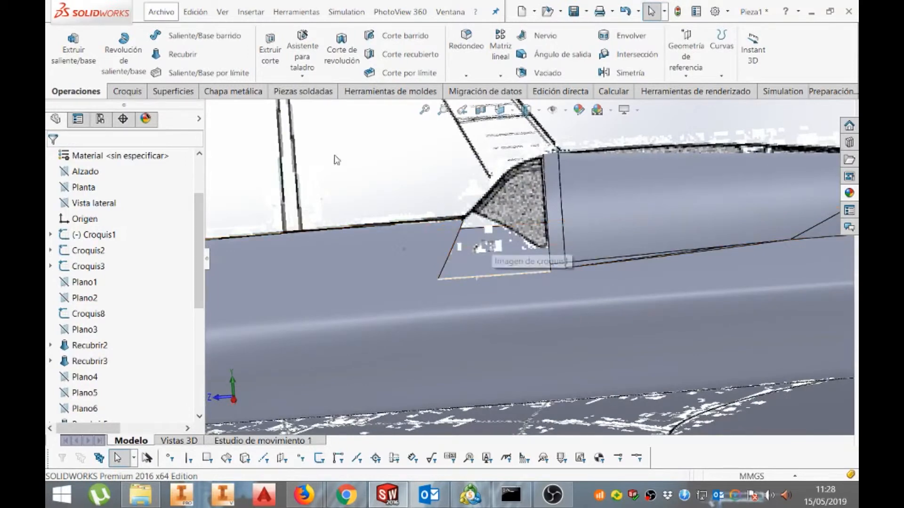
pyautogui.click(182, 55)
pyautogui.moveTo(508, 258)
pyautogui.mouseDown(button='middle')
pyautogui.moveTo(527, 245)
pyautogui.moveTo(498, 250)
pyautogui.moveTo(516, 265)
pyautogui.mouseUp(button='middle')
pyautogui.click(544, 233)
pyautogui.scroll(-2, 498, 250)
pyautogui.click(498, 250)
pyautogui.moveTo(544, 228); pyautogui.dragTo(507, 260, button='middle')
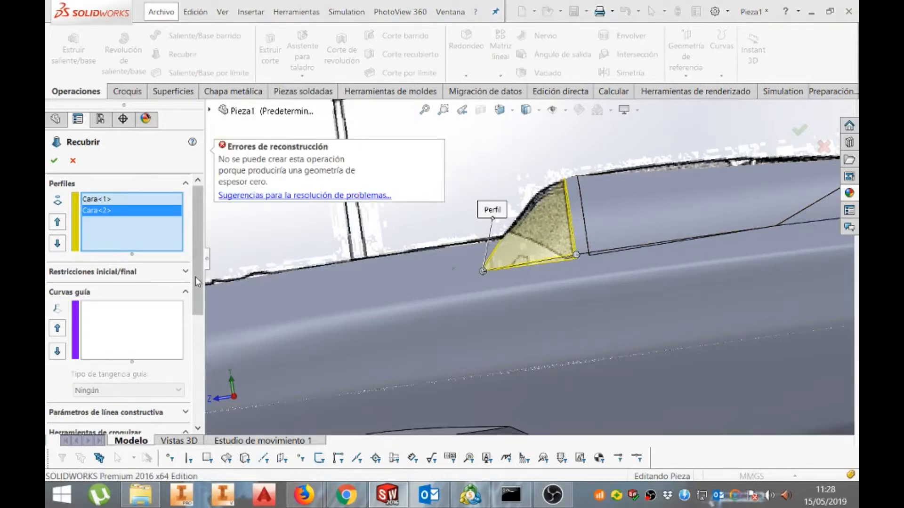
# Turn off merging of the result for the windshield loft and create it as a separate body
pyautogui.scroll(-3, 196, 277)
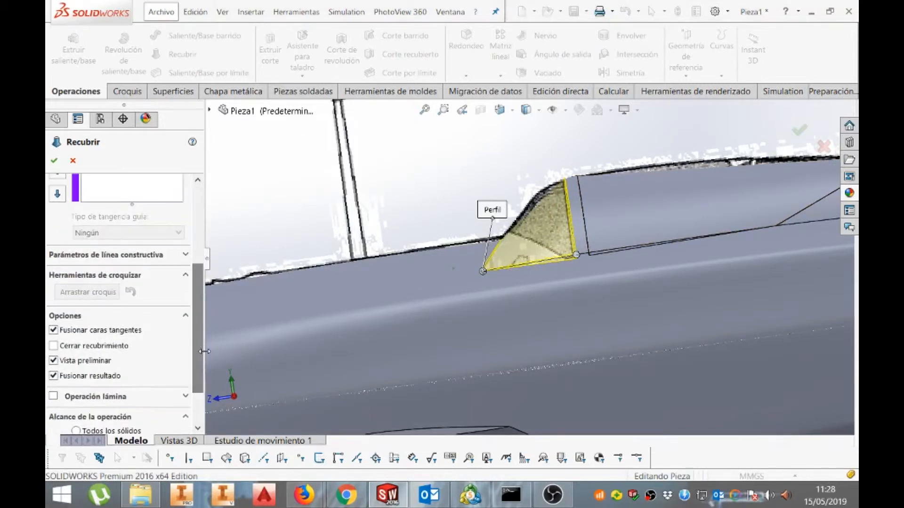
pyautogui.click(54, 376)
pyautogui.click(55, 161)
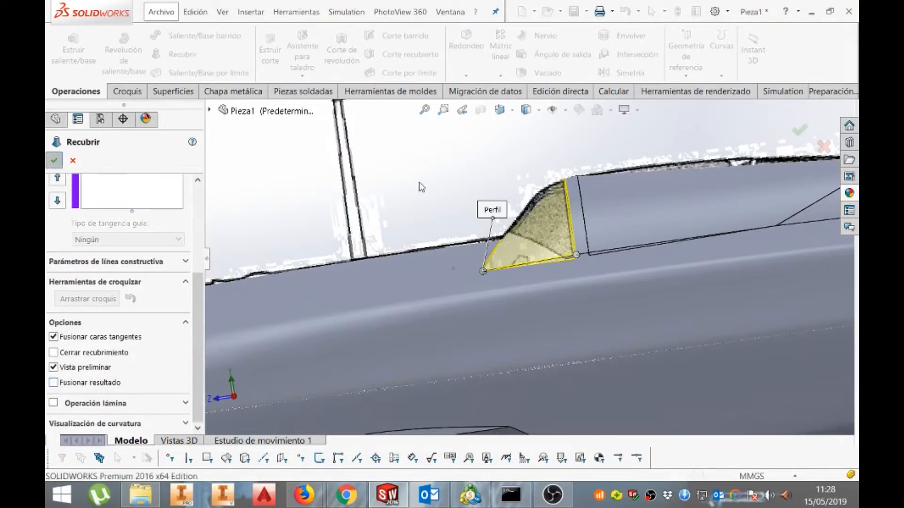
# Show the plane from the left side and save the part
pyautogui.hotkey('ctrl', '1')
pyautogui.hotkey('ctrl', '3')
pyautogui.scroll(-3, 540, 249)
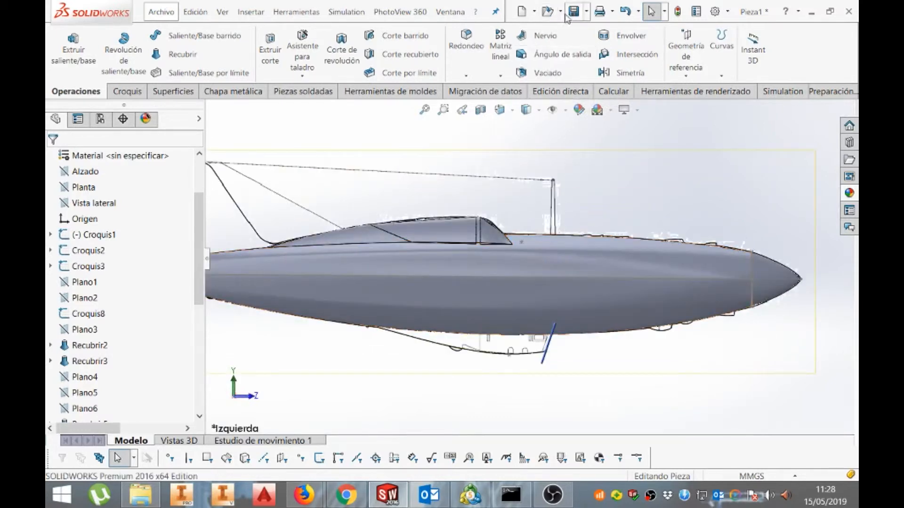
pyautogui.hotkey('ctrl', '1')
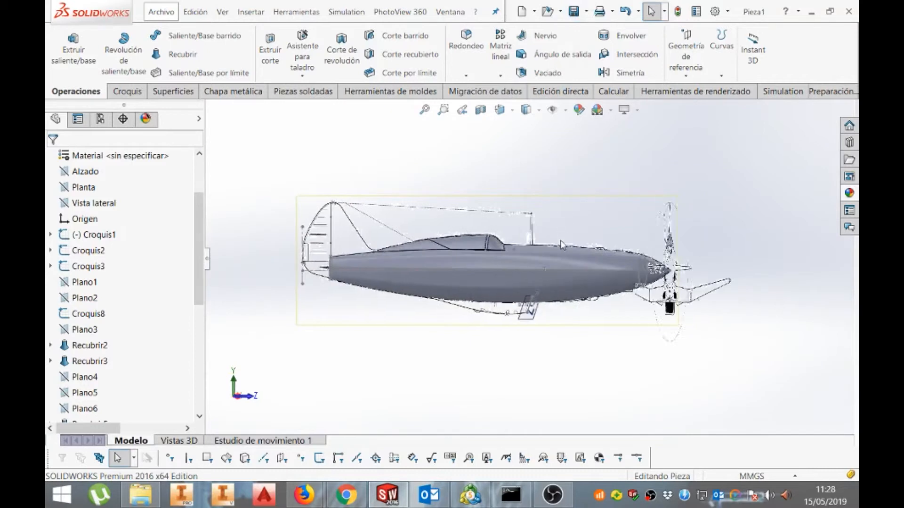
# Examine the lofted canopy and fuselage from the right side and from above against the blueprint
pyautogui.hotkey('ctrl', '4')
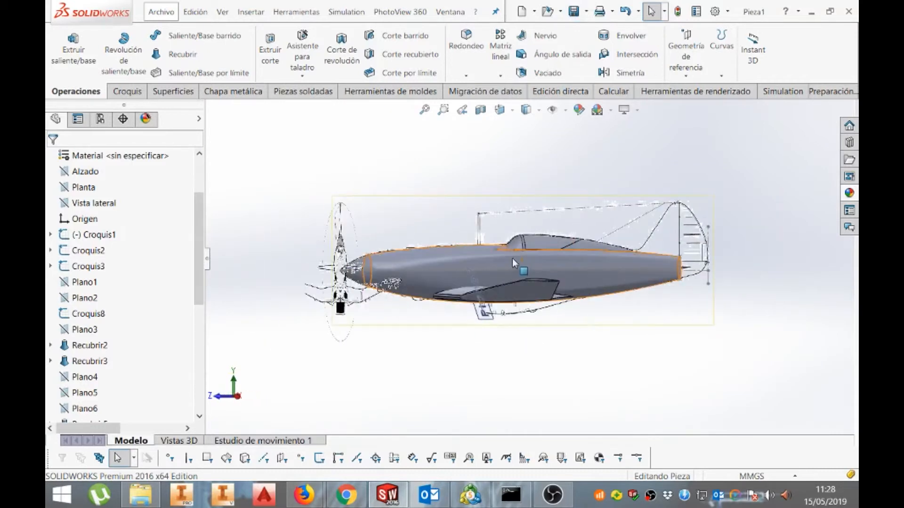
pyautogui.scroll(-2, 524, 254)
pyautogui.scroll(2, 526, 271)
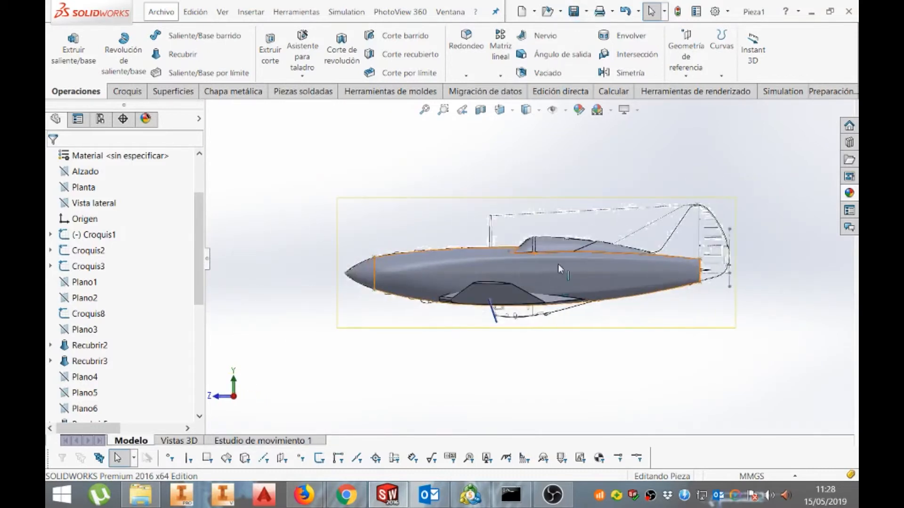
pyautogui.scroll(-3, 565, 255)
pyautogui.scroll(2, 579, 302)
pyautogui.moveTo(580, 297); pyautogui.dragTo(590, 339, button='middle')
pyautogui.press('Down')
pyautogui.press('Down')
pyautogui.press('Down')
pyautogui.press('Down')
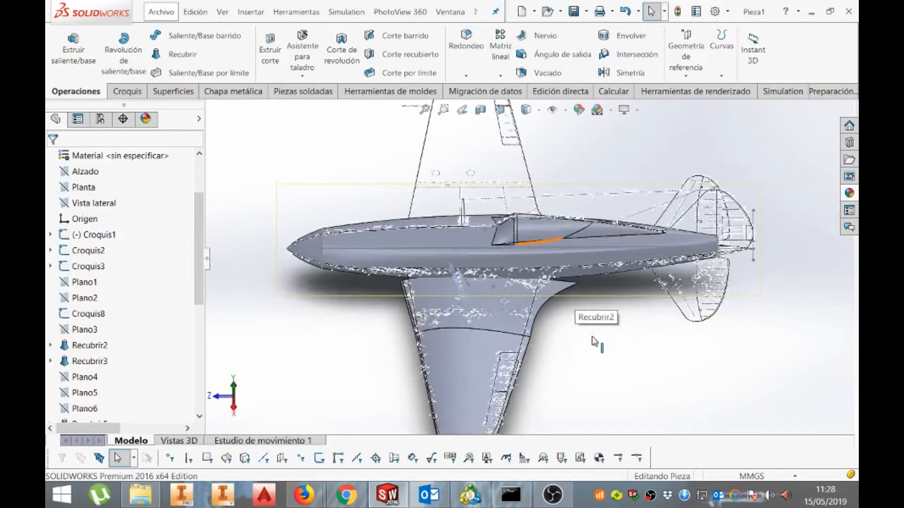
pyautogui.press('Up')
pyautogui.press('Up')
pyautogui.press('Up')
pyautogui.press('Up')
pyautogui.press('Up')
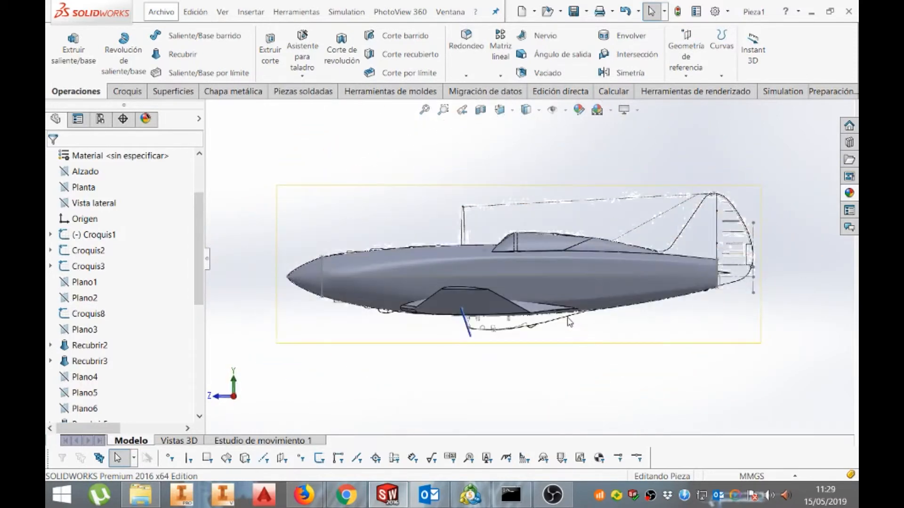
# Delete the windshield loft feature Recubrir10 from the model
pyautogui.scroll(-5, 477, 290)
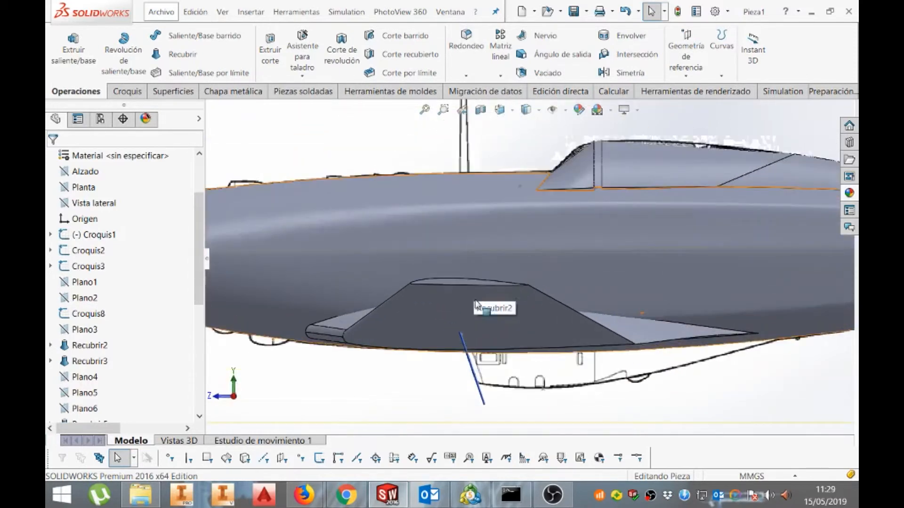
pyautogui.moveTo(200, 294); pyautogui.dragTo(201, 406)
pyautogui.click(96, 408)
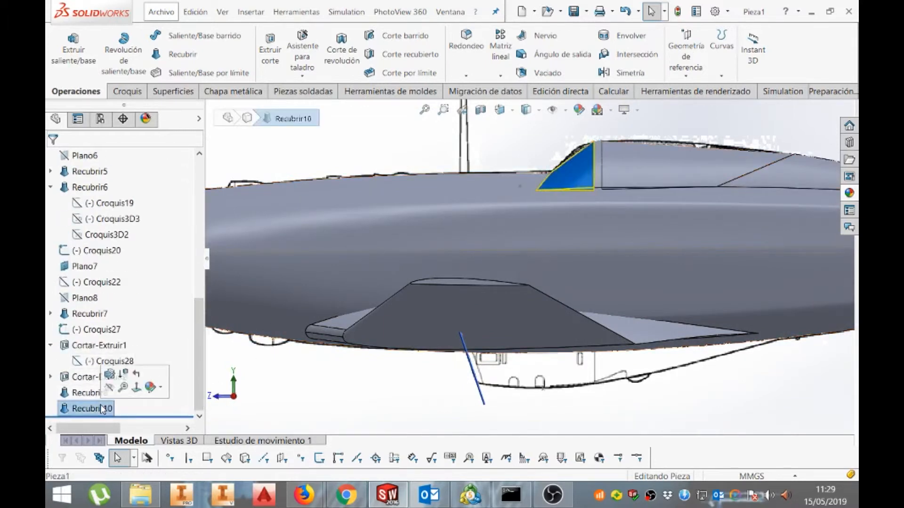
pyautogui.press('Delete')
pyautogui.click(690, 255)
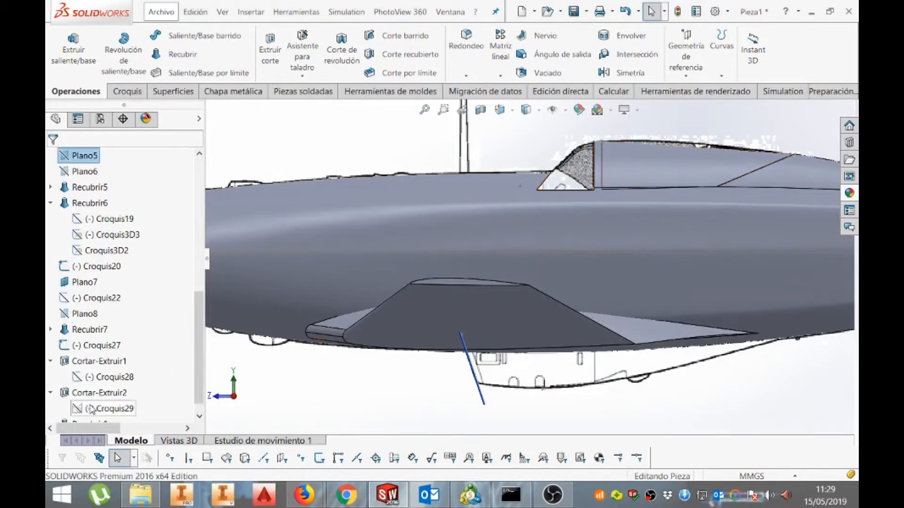
# Edit sketch Croquis29 of the windshield cut so its slanted front line stands upright from the lower front corner, and rebuild the cut
pyautogui.click(93, 409)
pyautogui.click(94, 376)
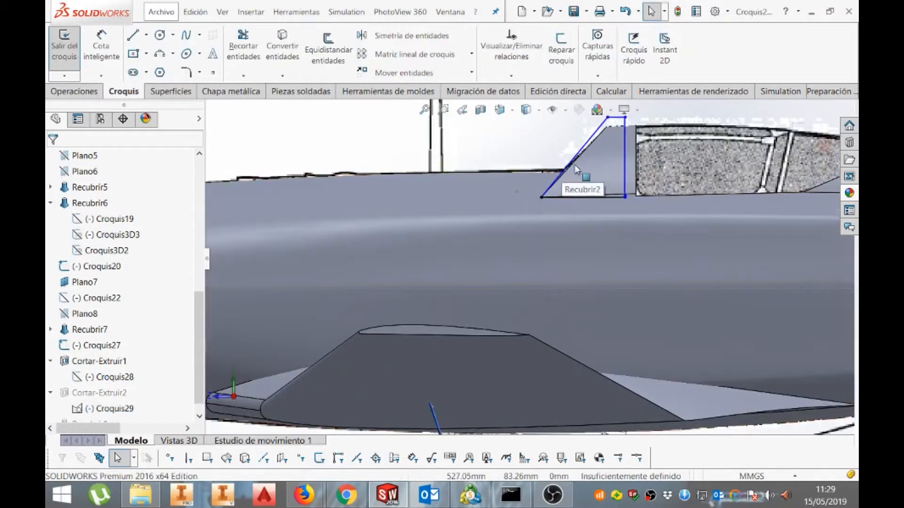
pyautogui.click(572, 160)
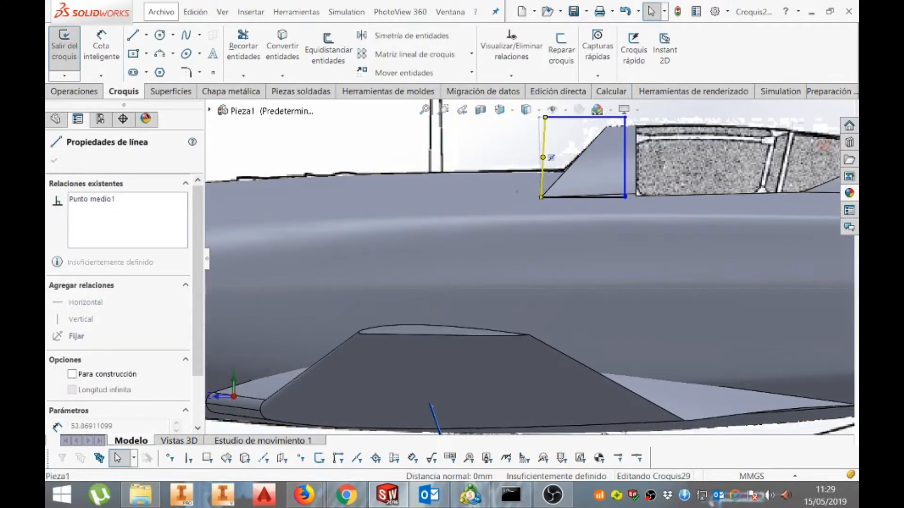
pyautogui.keyDown('ctrl'); pyautogui.click(542, 197); pyautogui.keyUp('ctrl')
pyautogui.scroll(-4, 527, 186)
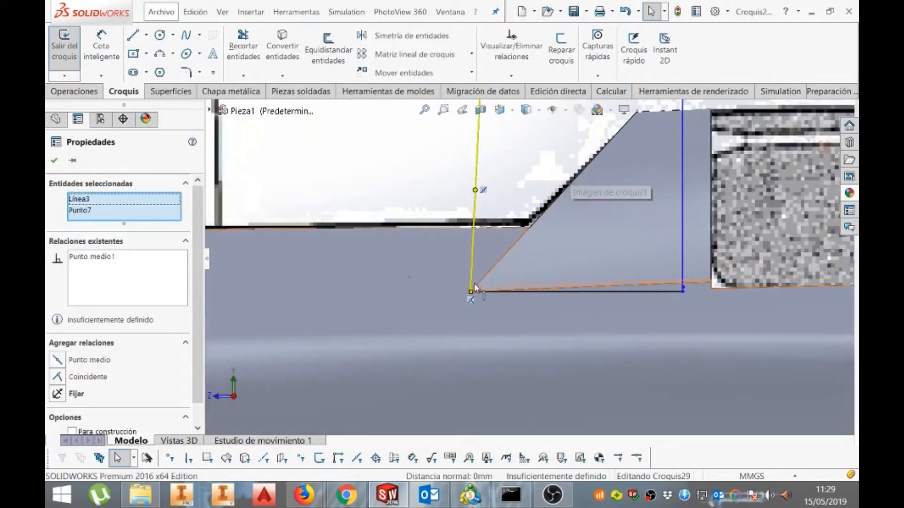
pyautogui.moveTo(475, 190)
pyautogui.mouseDown()
pyautogui.moveTo(455, 191)
pyautogui.moveTo(472, 193)
pyautogui.mouseUp()
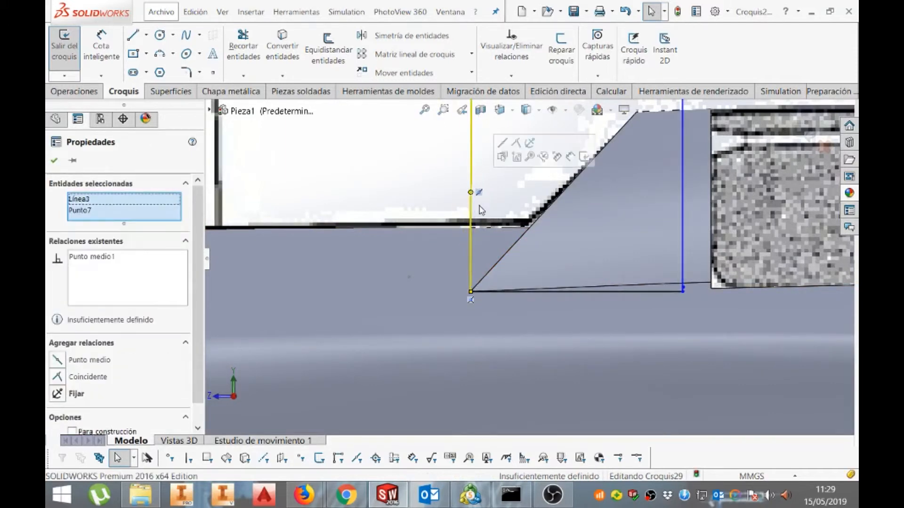
pyautogui.scroll(2, 607, 215)
pyautogui.click(805, 133)
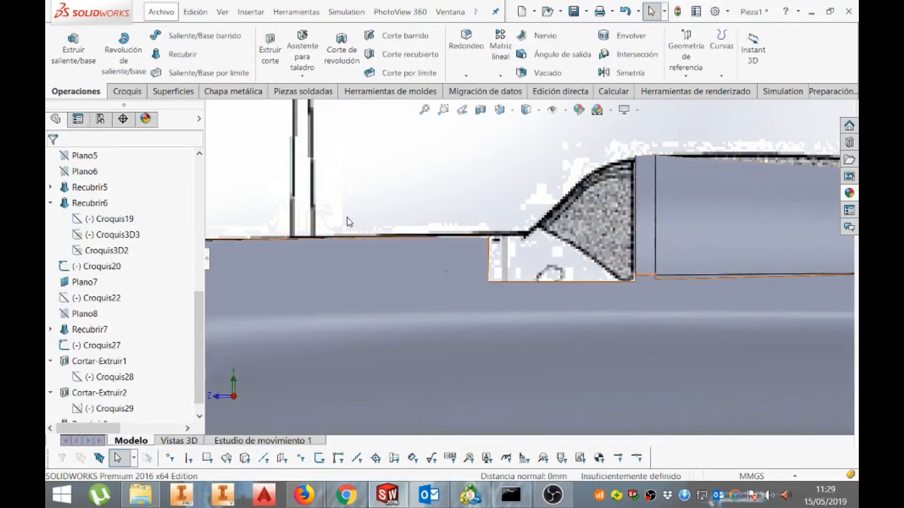
# Start a loft across the windshield gap, using the canopy's front face and the fuselage's cut face as profiles
pyautogui.click(175, 56)
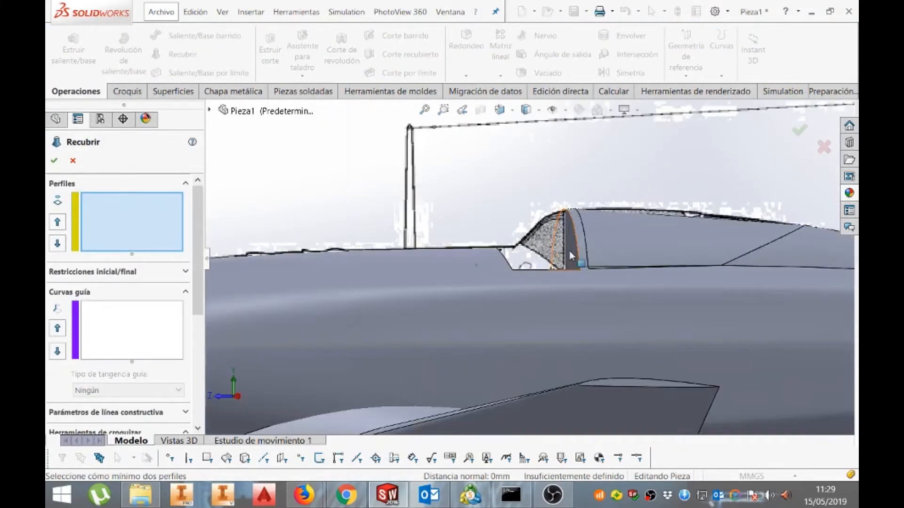
pyautogui.click(570, 250)
pyautogui.scroll(2, 569, 254)
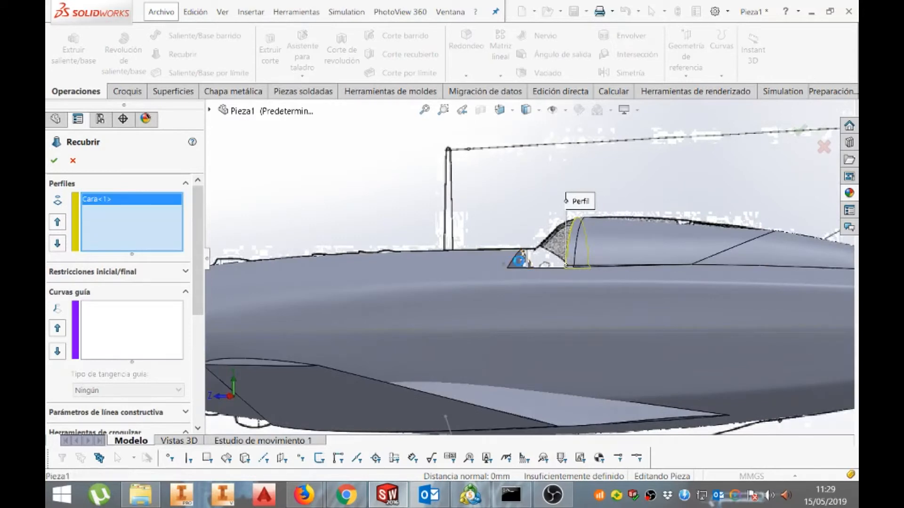
pyautogui.click(547, 237)
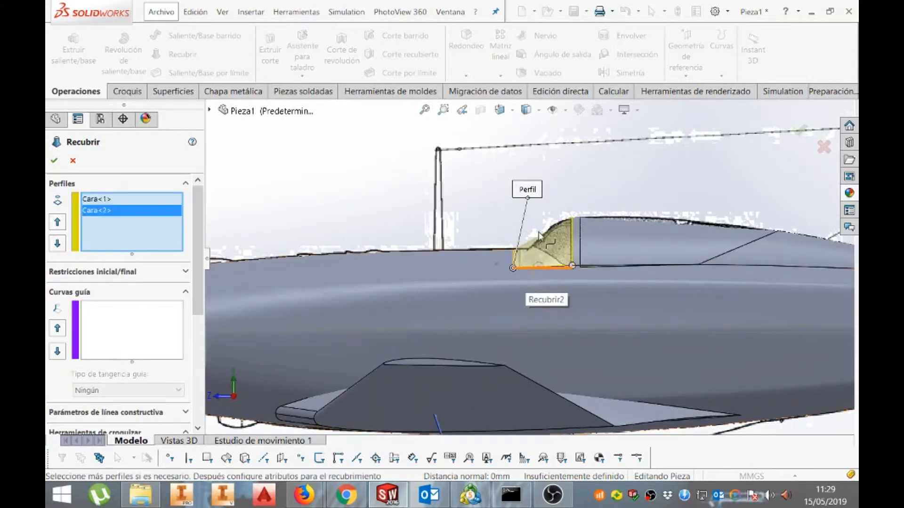
pyautogui.scroll(-4, 552, 241)
pyautogui.moveTo(203, 299); pyautogui.dragTo(201, 277)
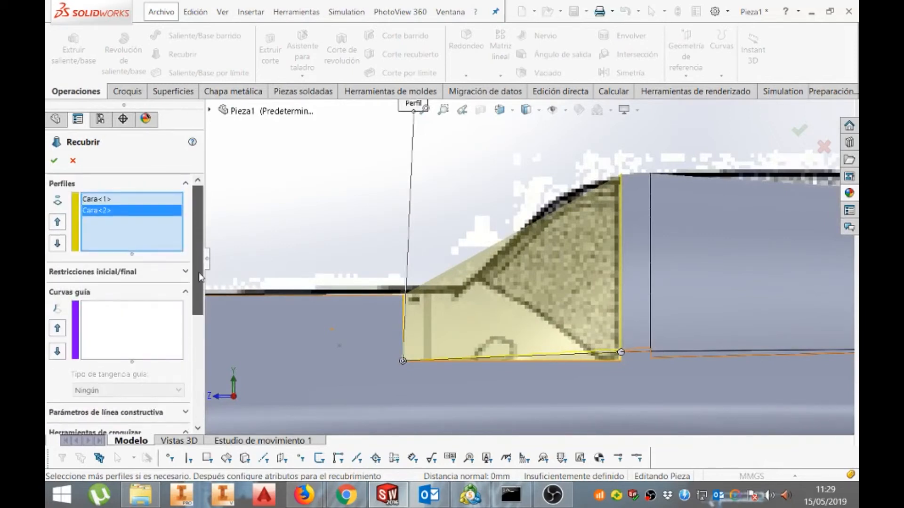
# Set the start constraint of the windshield loft to Normal al perfil
pyautogui.click(184, 271)
pyautogui.click(172, 298)
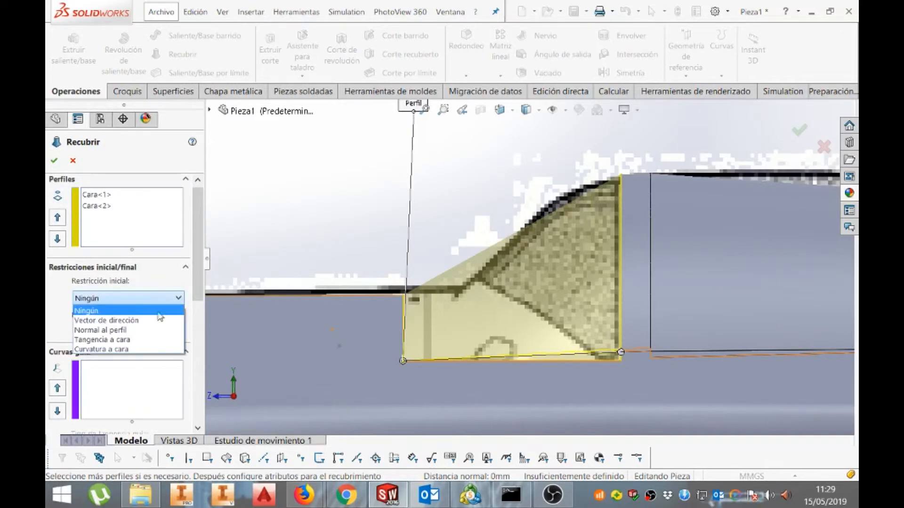
pyautogui.click(140, 339)
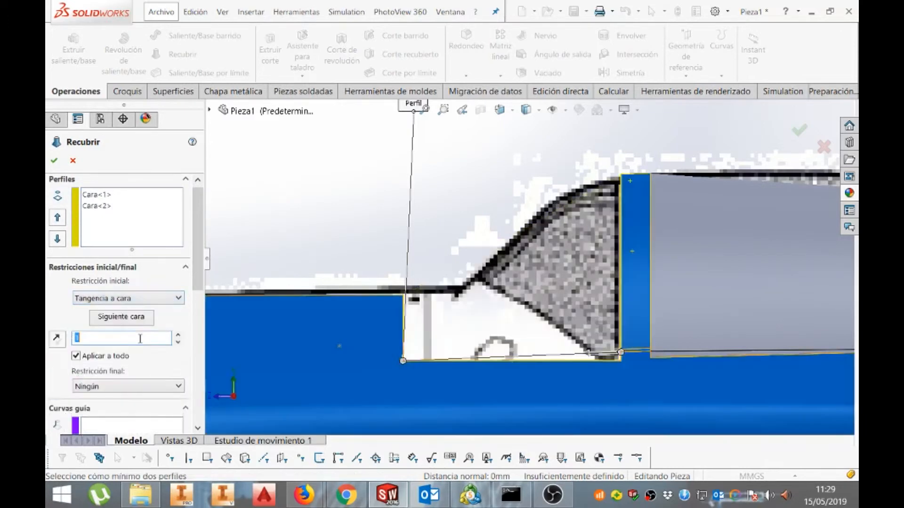
pyautogui.click(179, 301)
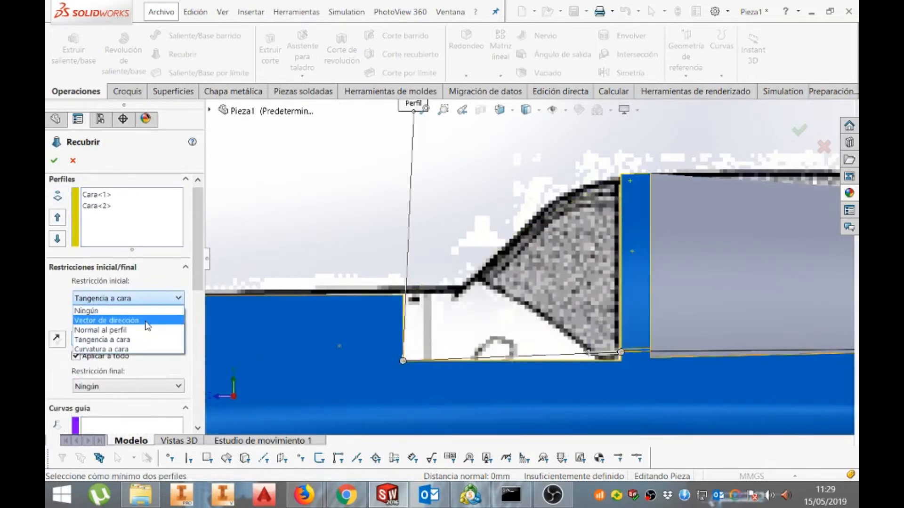
pyautogui.click(147, 330)
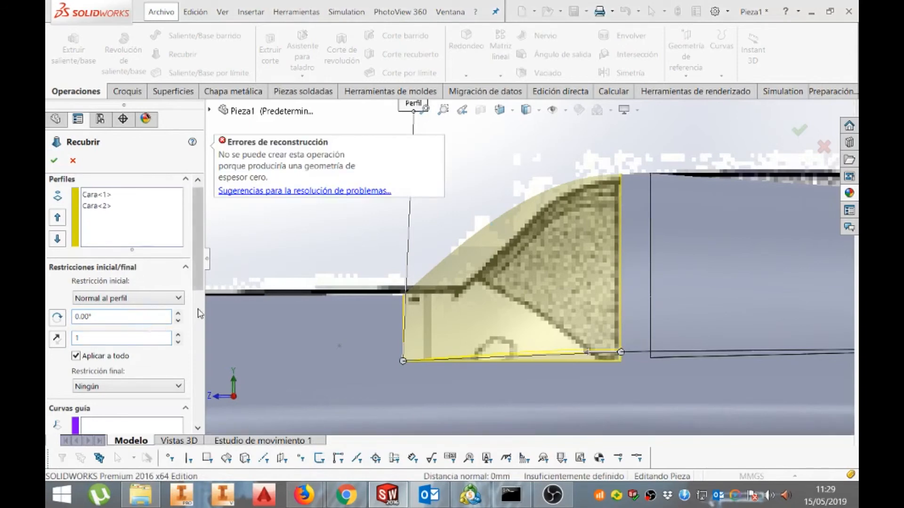
# Create the windshield loft as a separate body with result merging turned off, and save the part
pyautogui.scroll(-5, 187, 371)
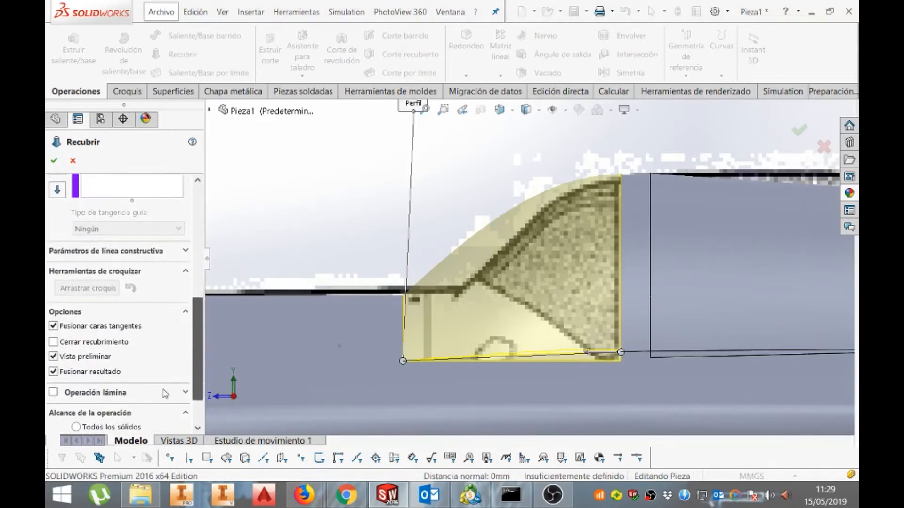
pyautogui.click(54, 374)
pyautogui.click(55, 162)
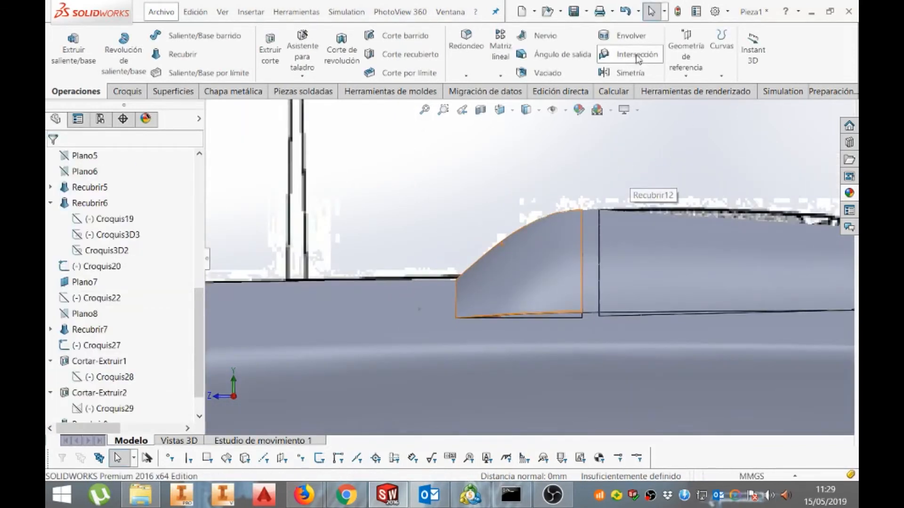
pyautogui.click(574, 12)
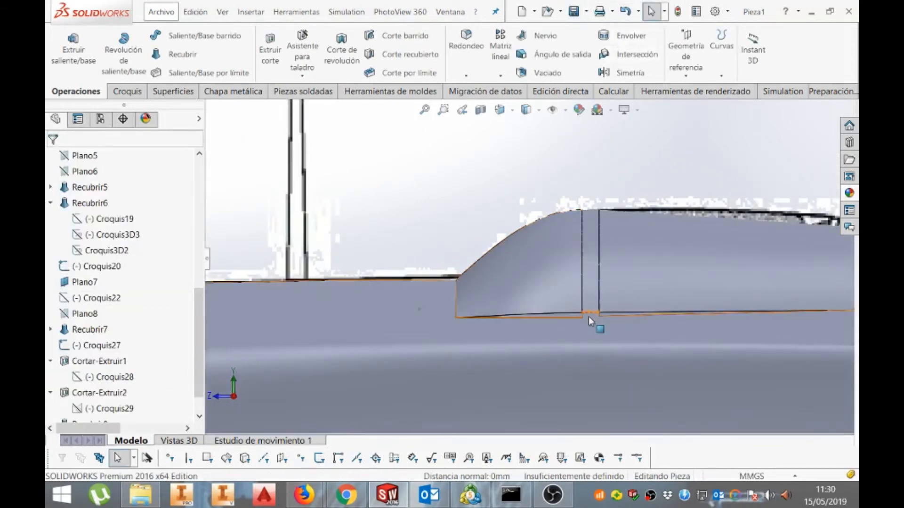
# Examine the whole plane with its rebuilt windshield from an angle, and the tailplane outline from above
pyautogui.scroll(4, 588, 317)
pyautogui.moveTo(588, 317); pyautogui.dragTo(603, 333, button='middle')
pyautogui.scroll(2, 603, 332)
pyautogui.scroll(5, 604, 335)
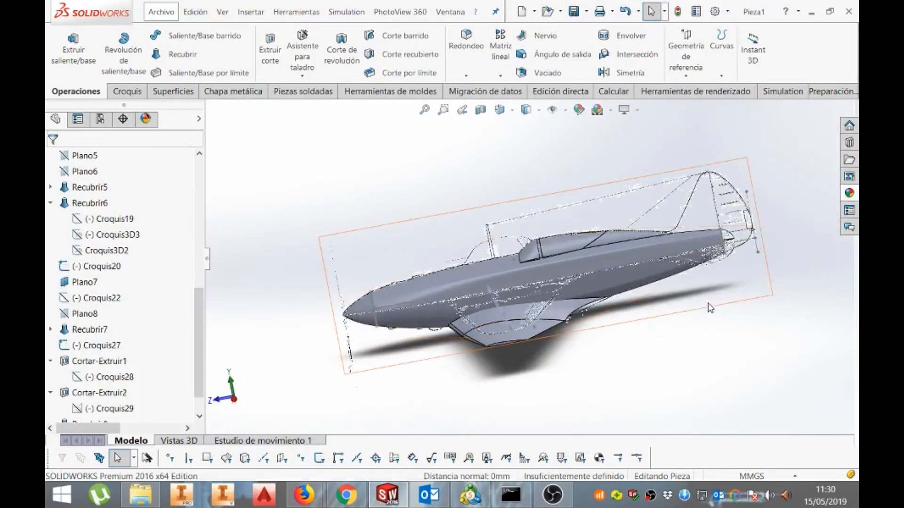
pyautogui.moveTo(708, 307); pyautogui.dragTo(710, 308, button='middle')
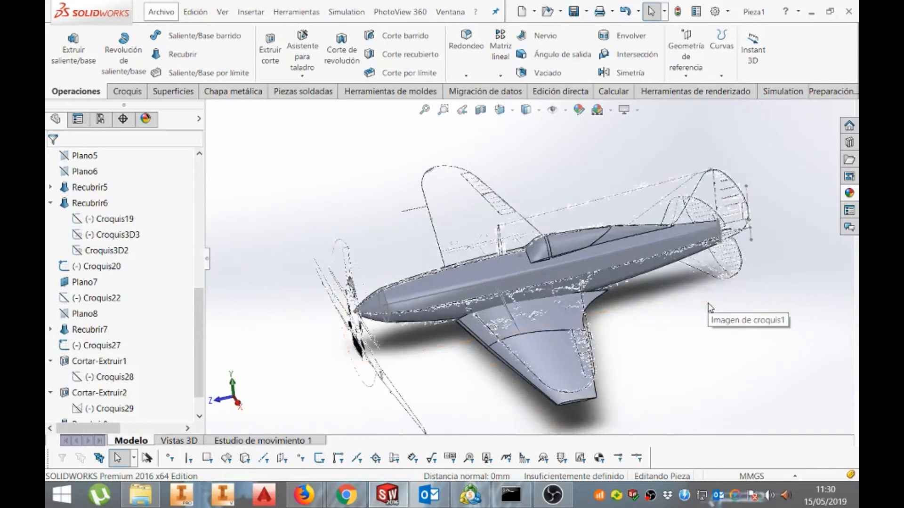
pyautogui.hotkey('ctrl', '5')
pyautogui.scroll(-5, 546, 186)
pyautogui.scroll(-3, 528, 193)
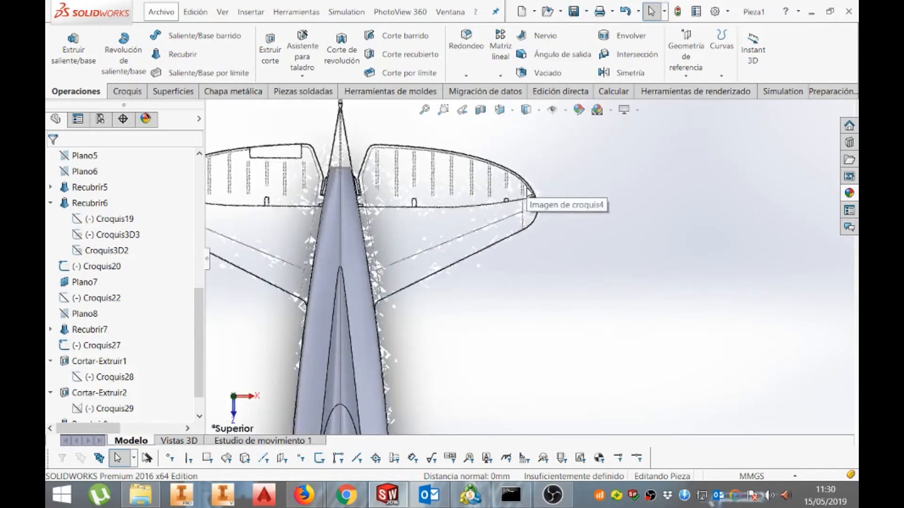
pyautogui.scroll(8, 559, 295)
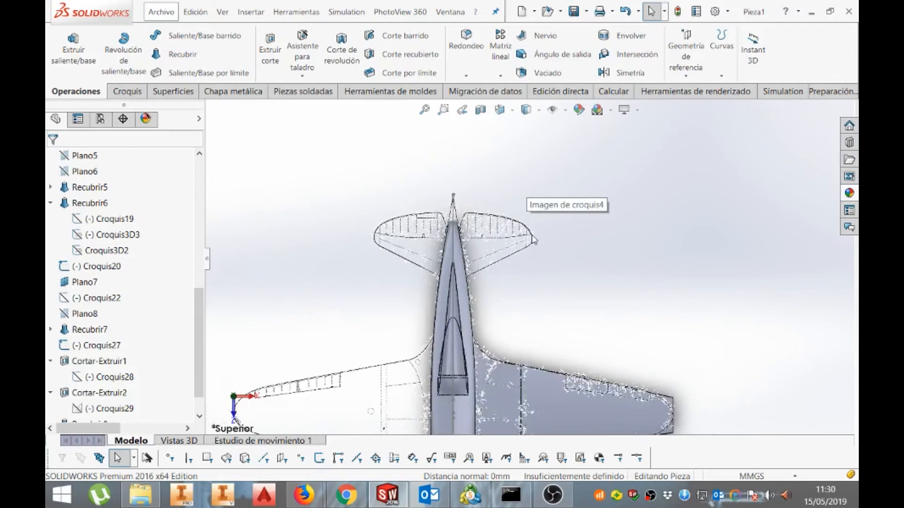
pyautogui.moveTo(558, 295); pyautogui.dragTo(491, 219, button='middle')
pyautogui.scroll(-5, 491, 219)
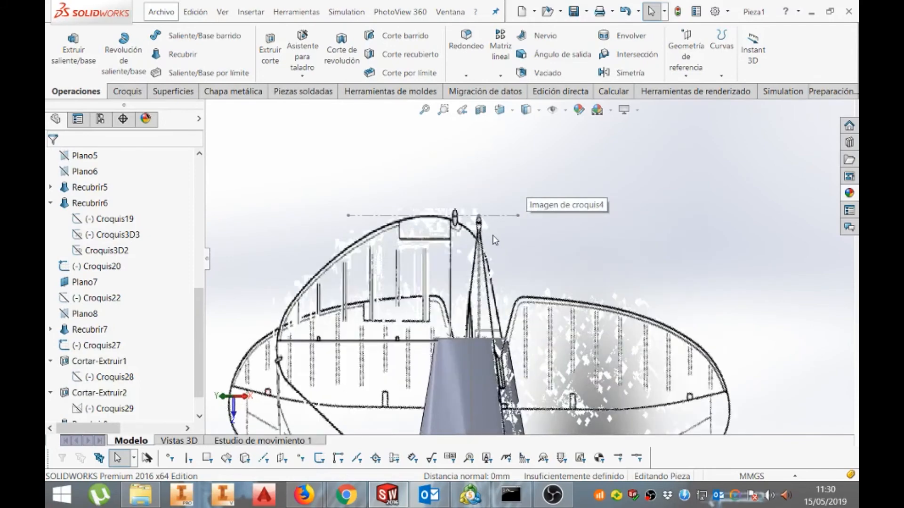
# Compare the tail end of the fuselage with the fin and tailplane blueprints in the top and right views
pyautogui.hotkey('ctrl', '5')
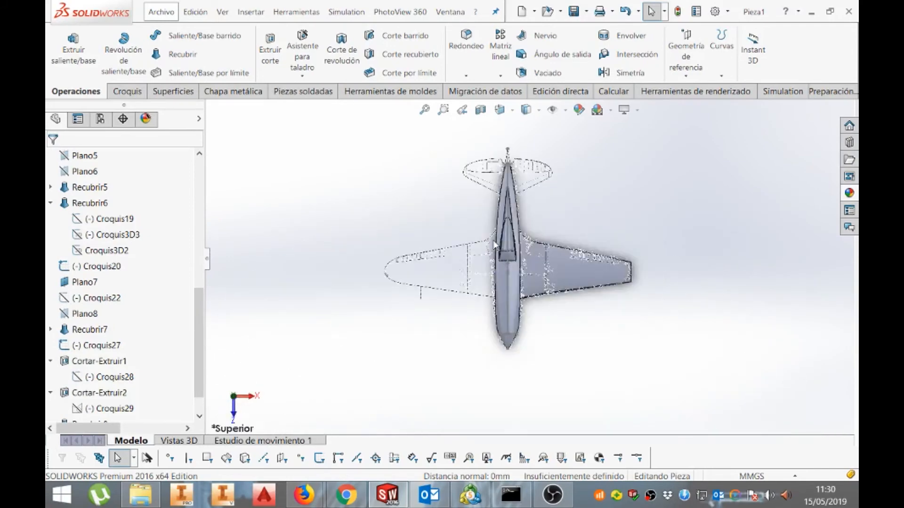
pyautogui.hotkey('ctrl', '4')
pyautogui.scroll(-4, 662, 281)
pyautogui.scroll(-6, 661, 282)
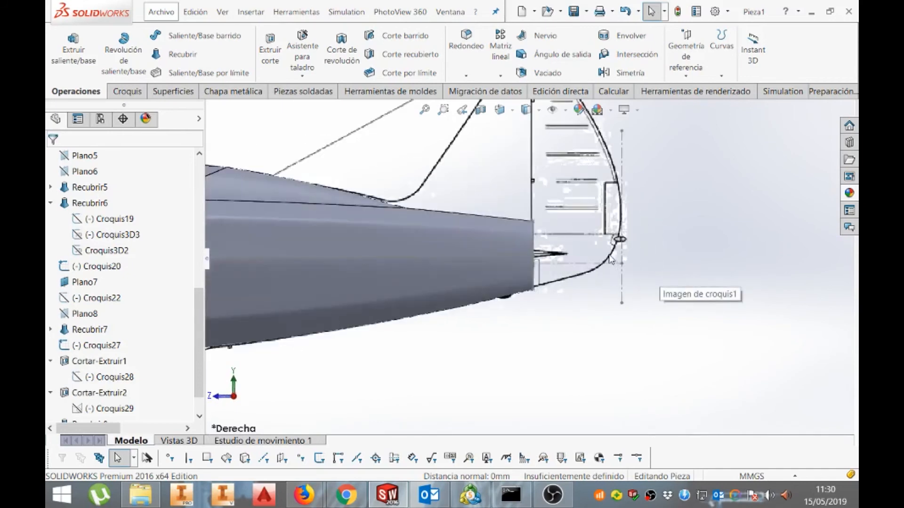
pyautogui.scroll(3, 564, 263)
pyautogui.scroll(5, 565, 263)
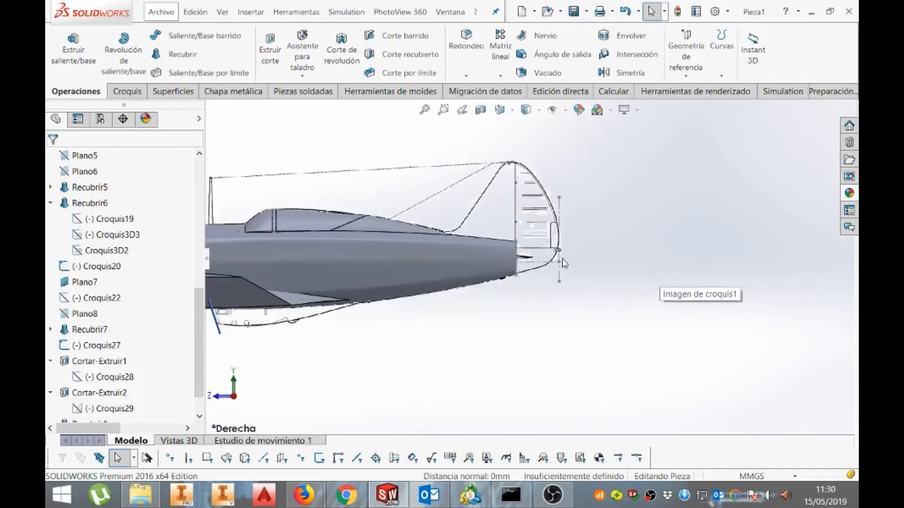
pyautogui.scroll(3, 532, 235)
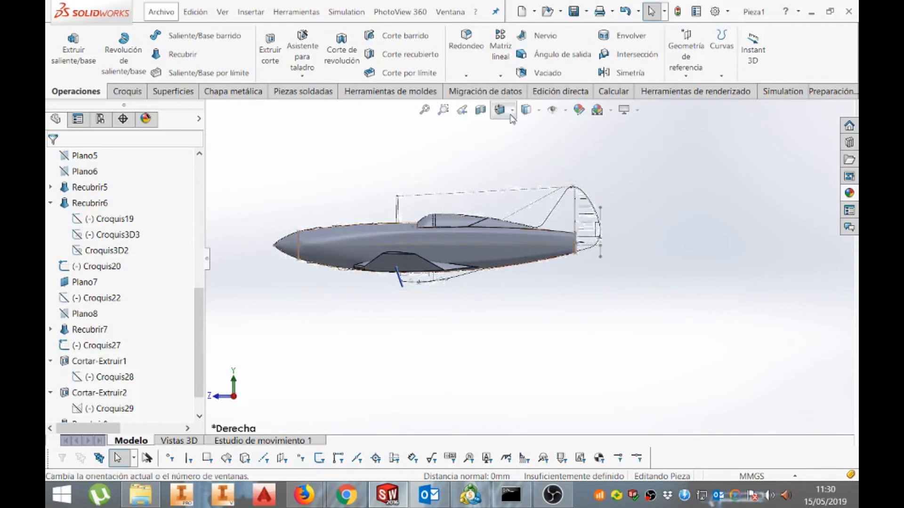
pyautogui.hotkey('ctrl', '5')
pyautogui.scroll(-5, 545, 162)
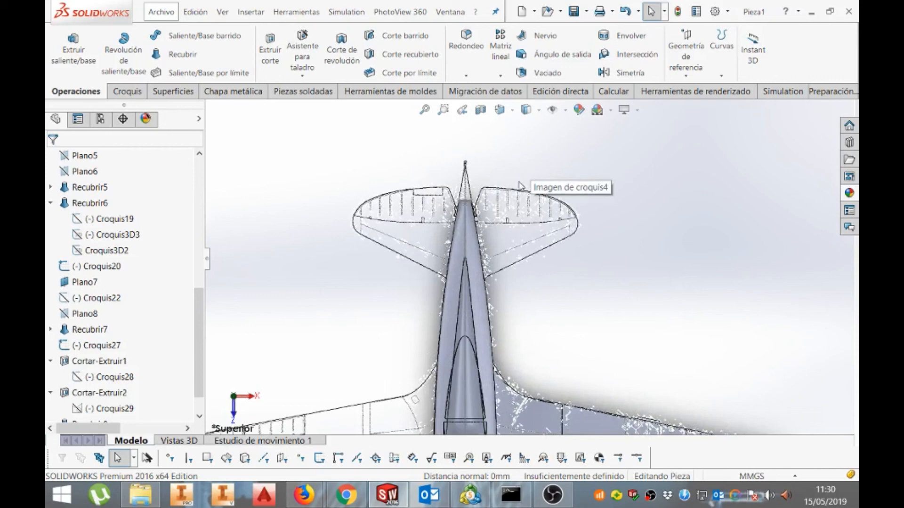
pyautogui.click(511, 112)
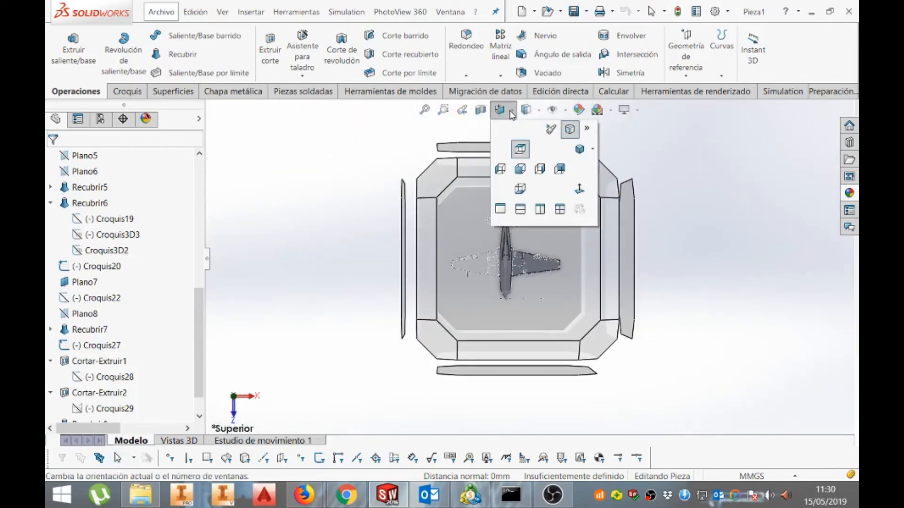
pyautogui.click(696, 228)
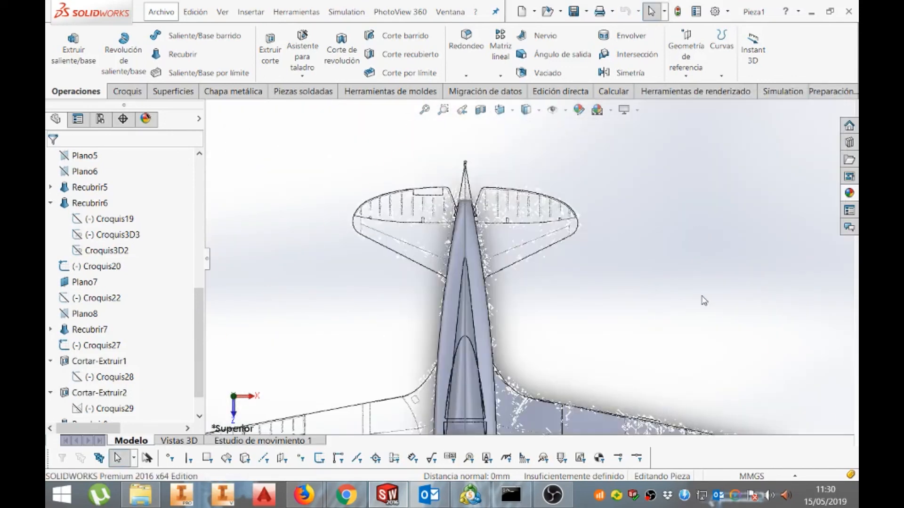
pyautogui.hotkey('ctrl', '4')
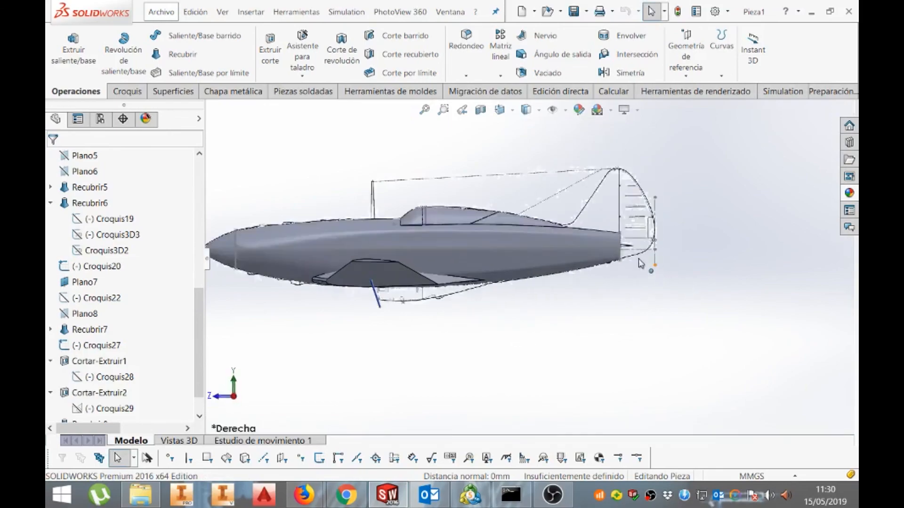